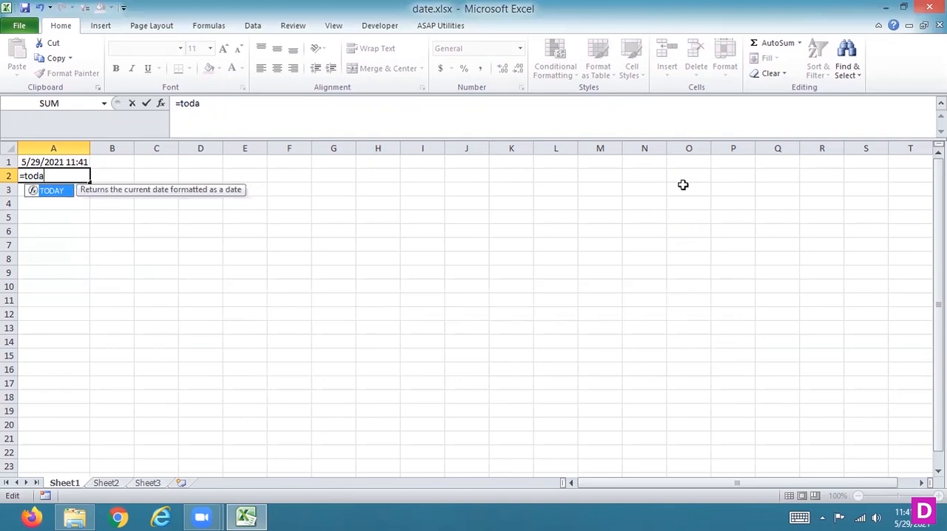
Complete the formula =TODAY() in cell A2 and compare it with the formula in A1.
text(y())
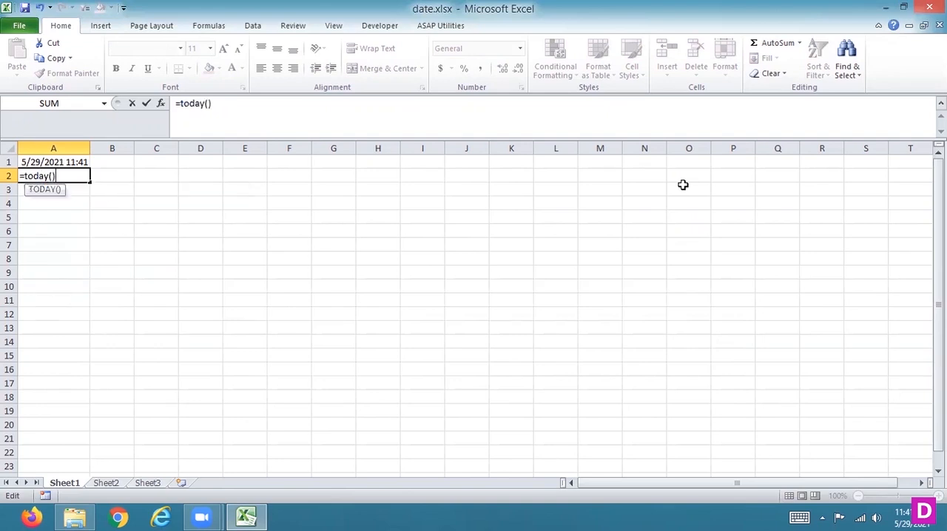
key(Return)
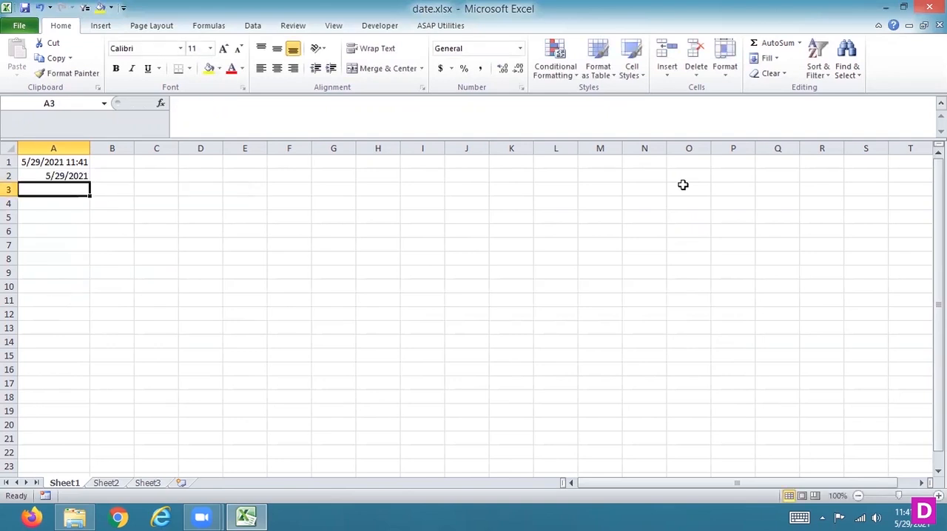
key(Up)
key(Up)
key(Down)
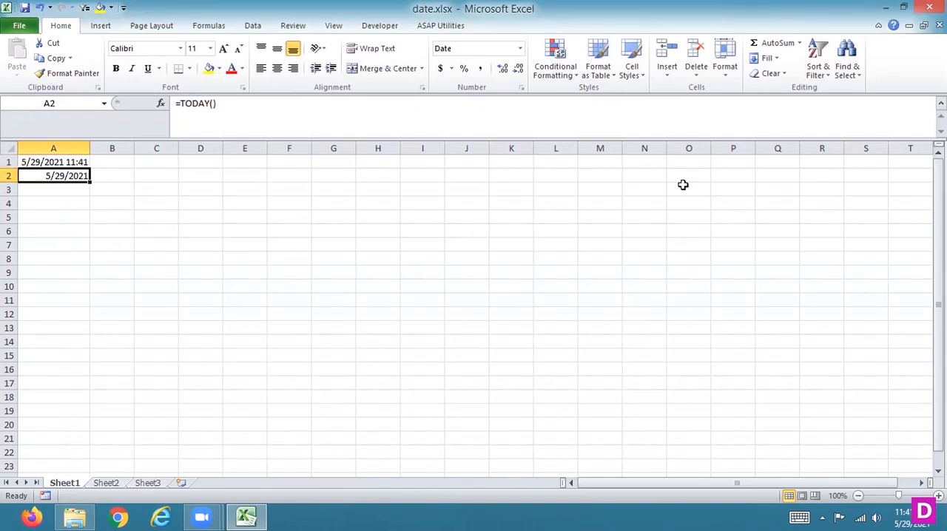
key(Down)
text(=ti)
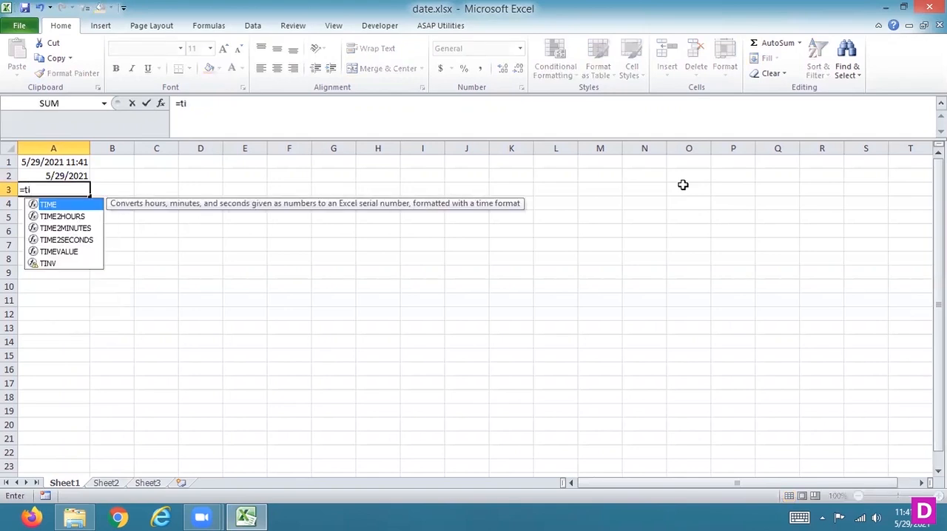
double_click(89, 205)
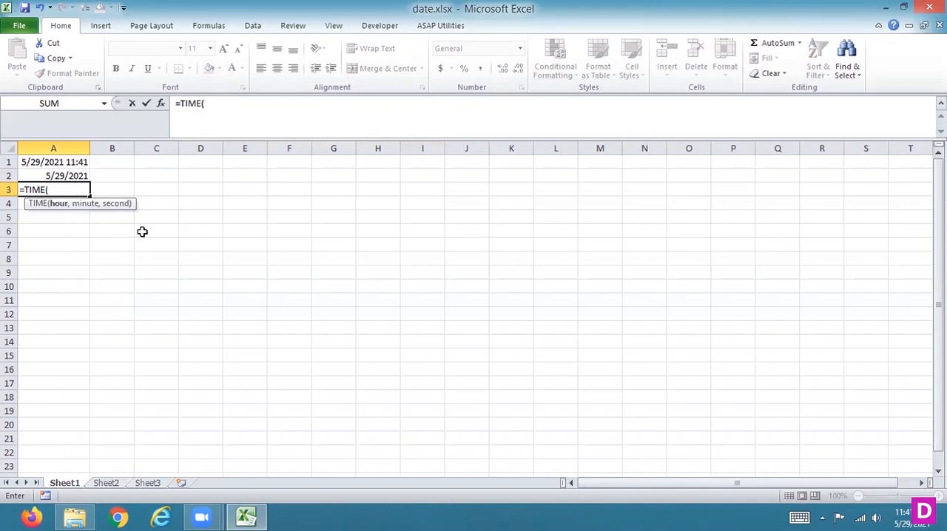
key(Escape)
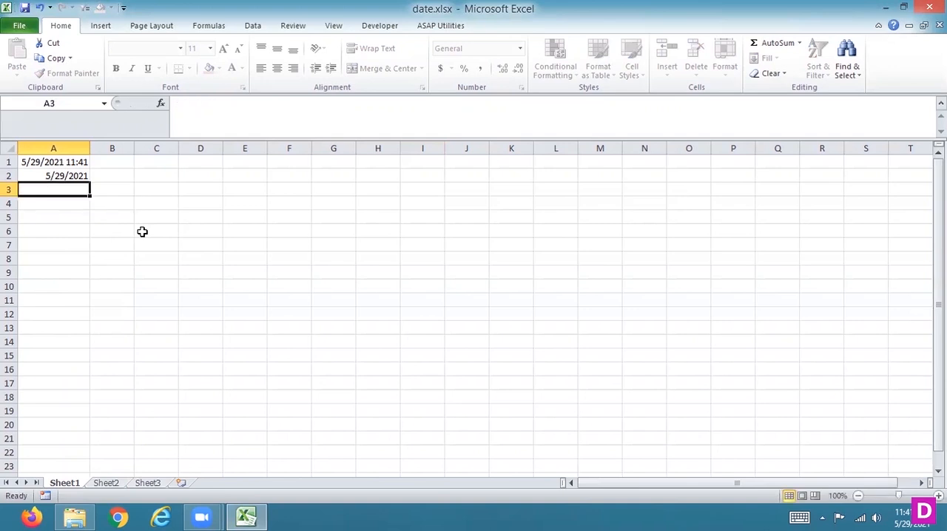
Widen column A moderately and make column B wider still.
key(Up)
key(Up)
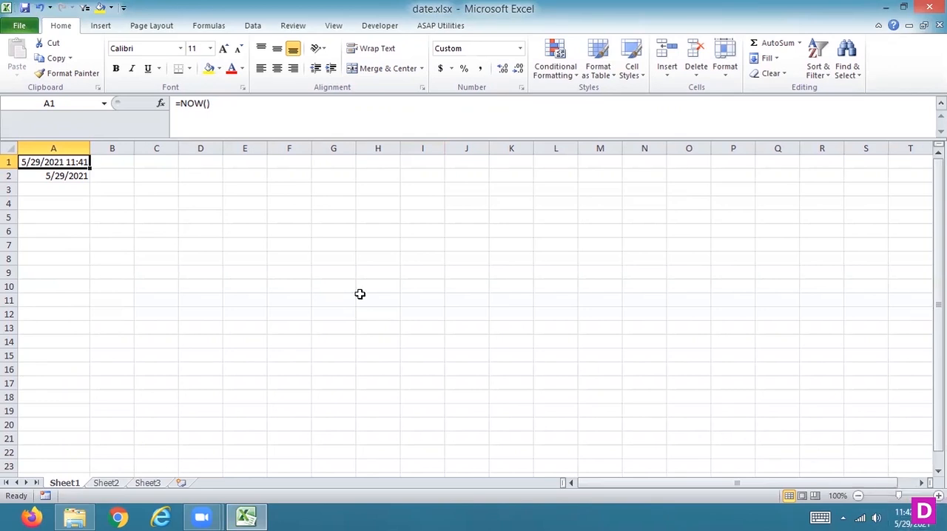
drag(91, 147, 146, 151)
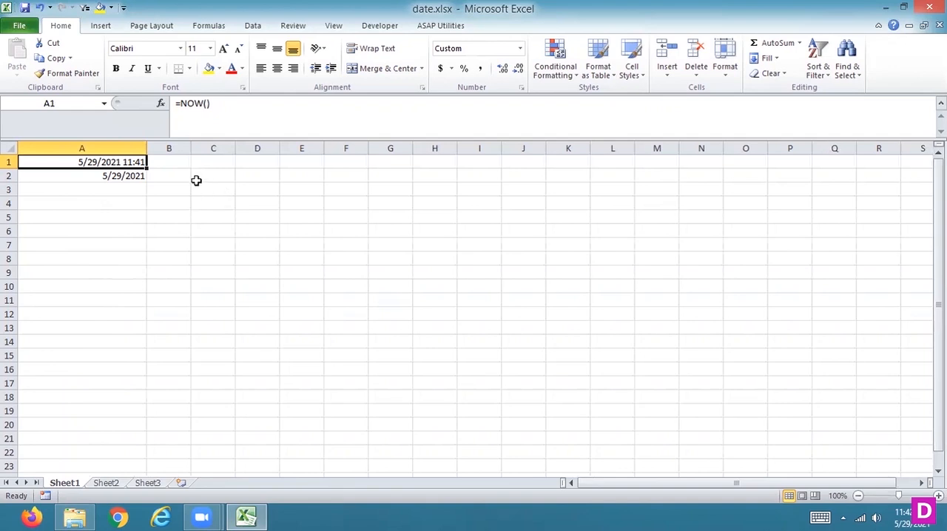
key(Right)
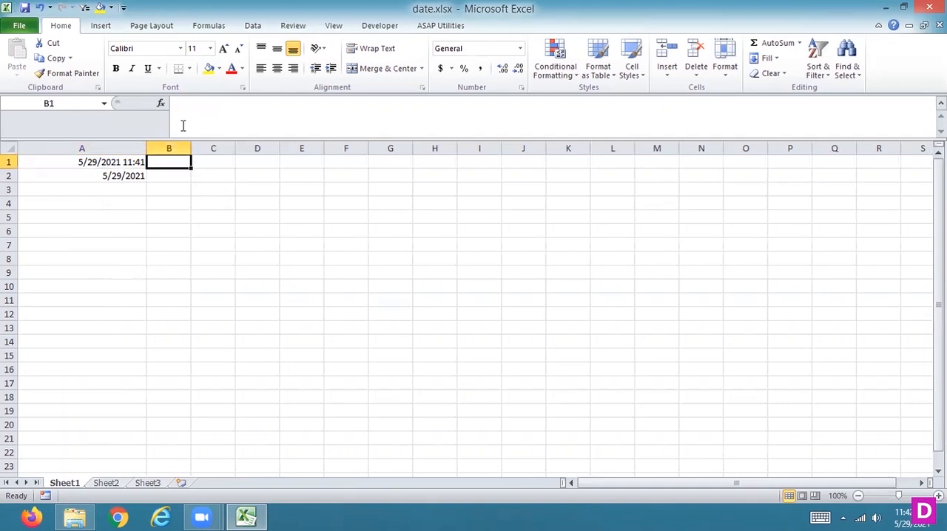
drag(190, 147, 335, 148)
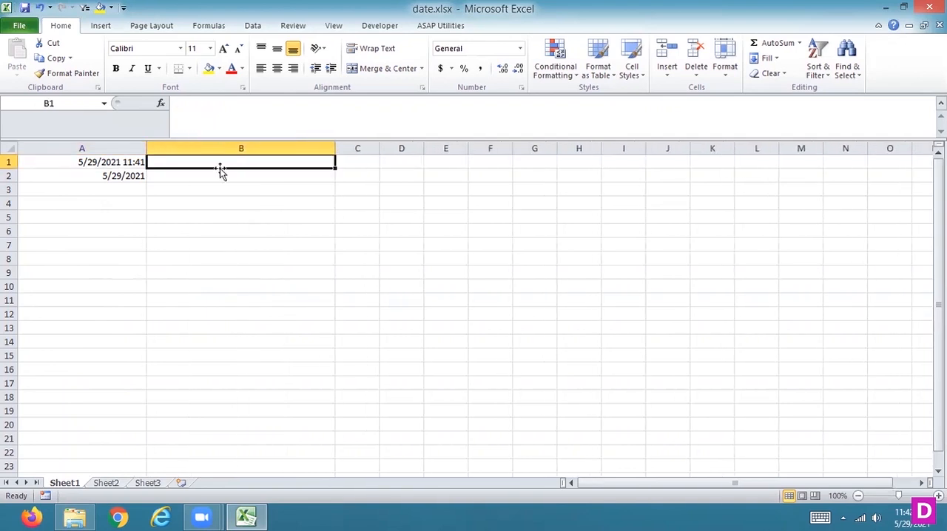
Try entering the date 29/05/2021 in cell B1 and clear the cell again.
text(29)
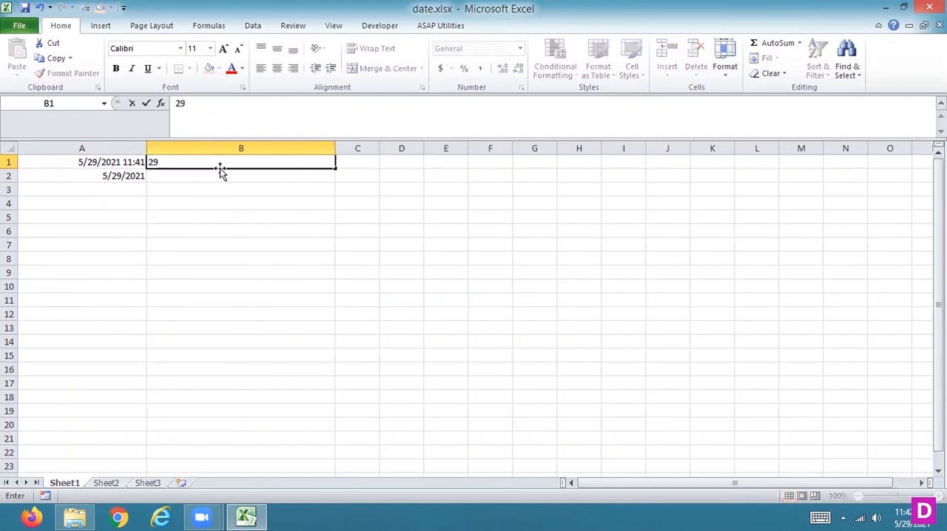
text(/05/2021)
key(Return)
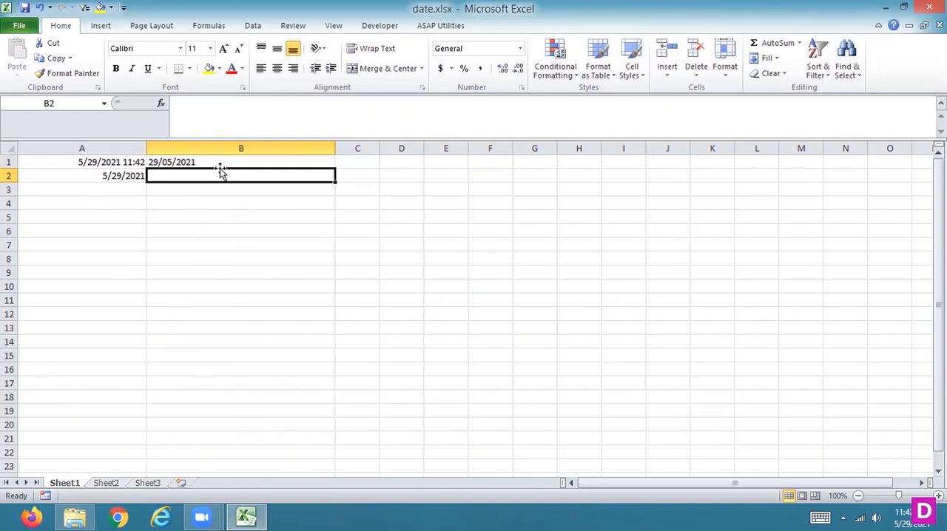
key(Up)
key(Delete)
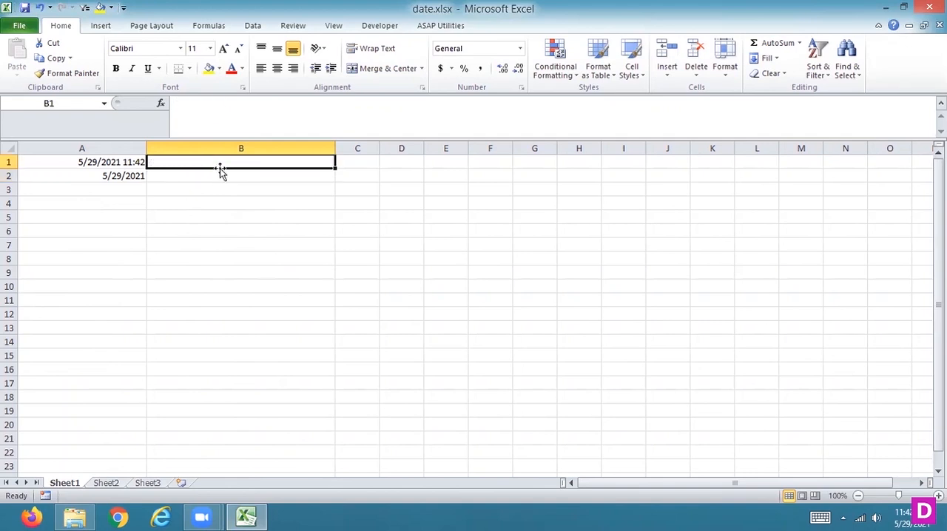
Replace the date formulas in column A with the labels NAME, DOB and AGE in cells A1 to A3.
key(Left)
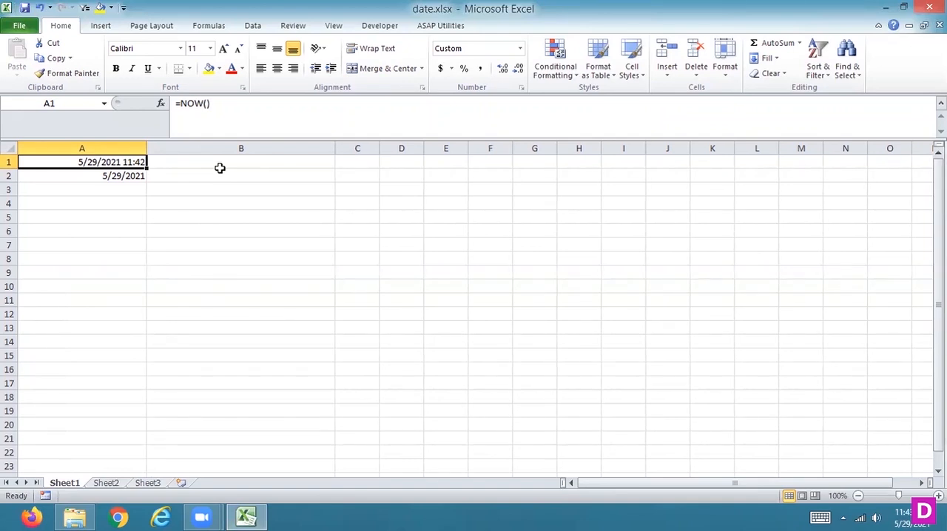
key(Delete)
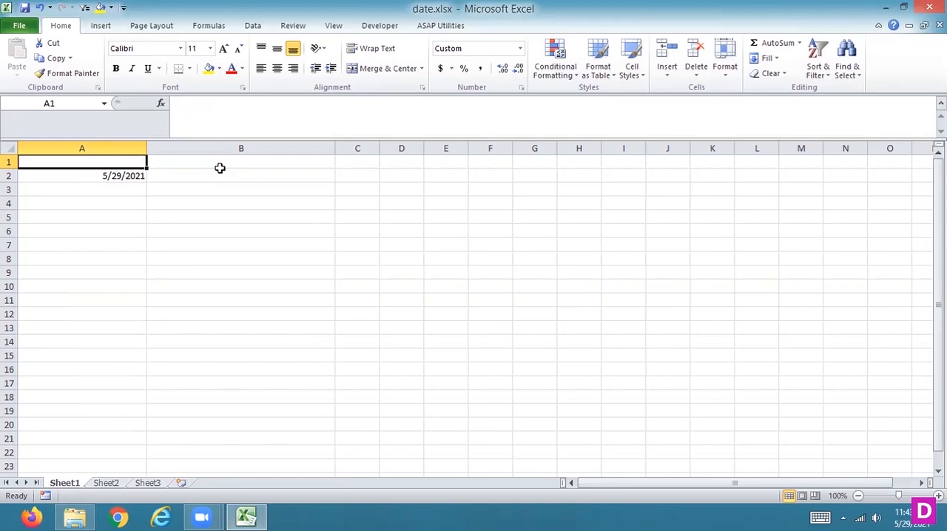
text(na)
key(BackSpace)
key(BackSpace)
text(NAME)
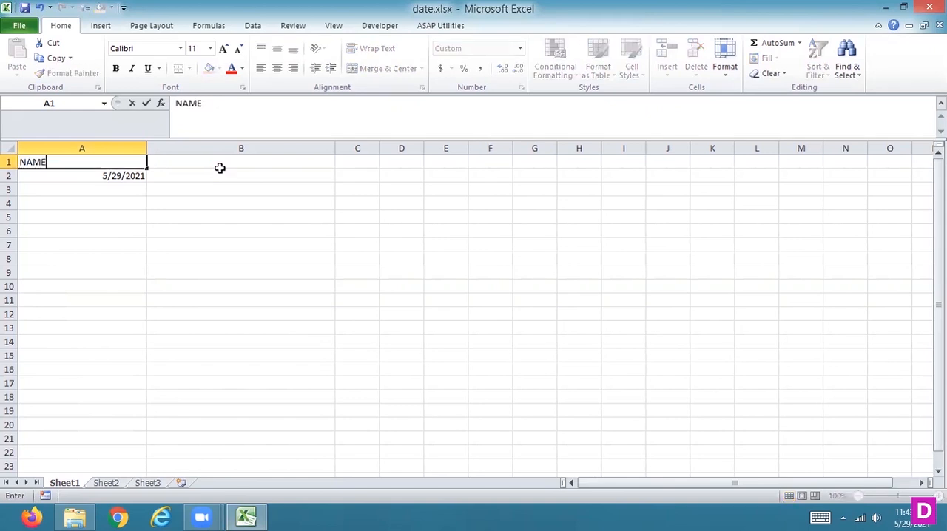
key(Return)
text(DOB)
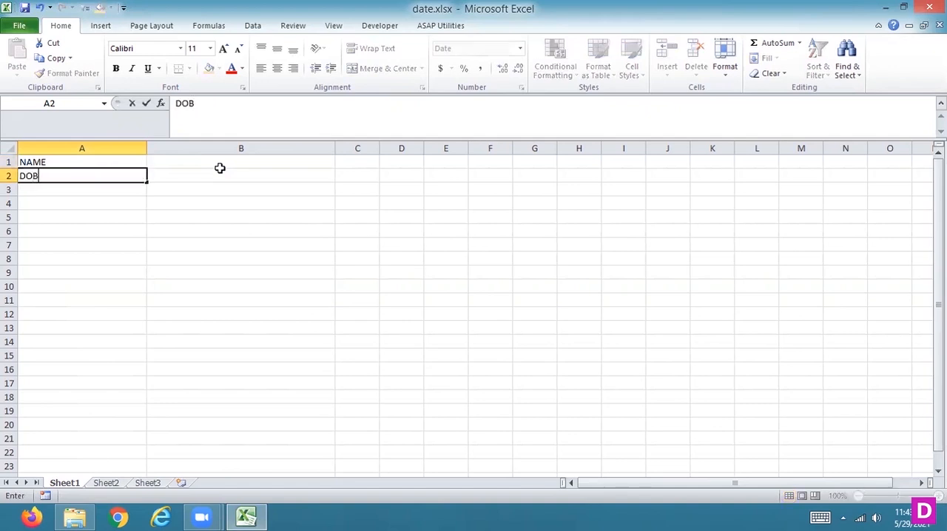
key(Return)
text(AGE)
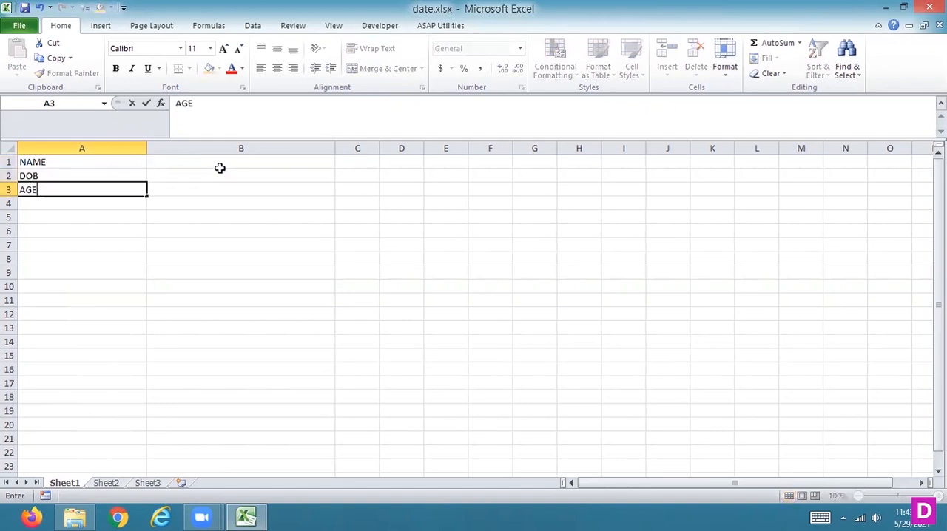
key(Return)
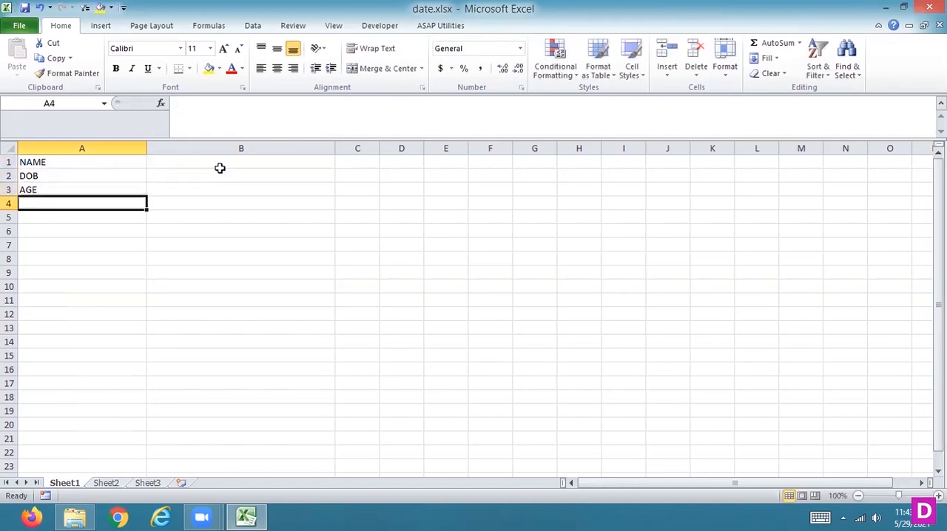
Enter the person's first and last name in cell B1, beside the NAME label.
key(Up)
key(Up)
key(Up)
key(Right)
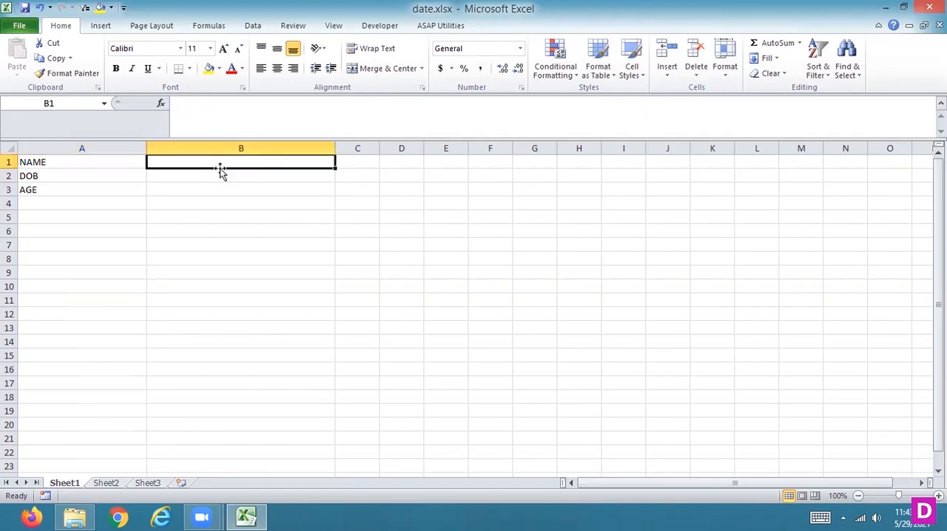
text(XYZ)
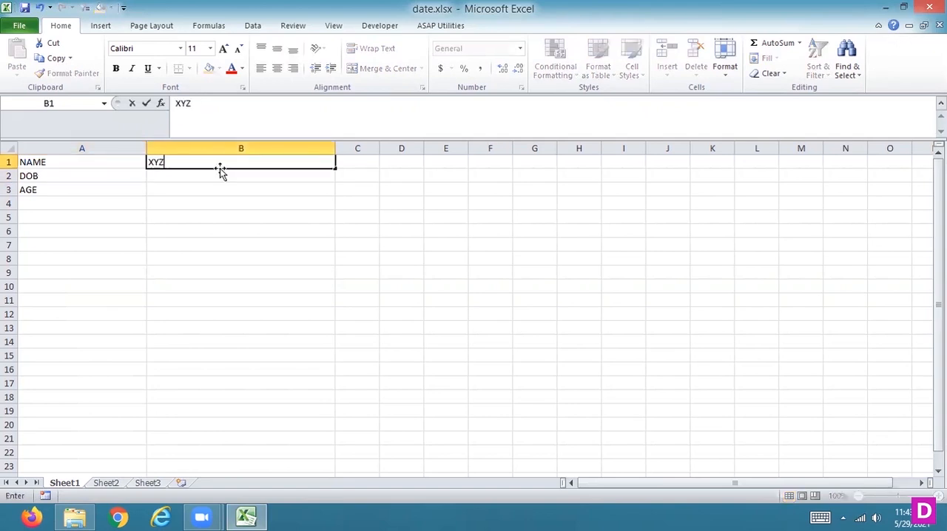
key(Return)
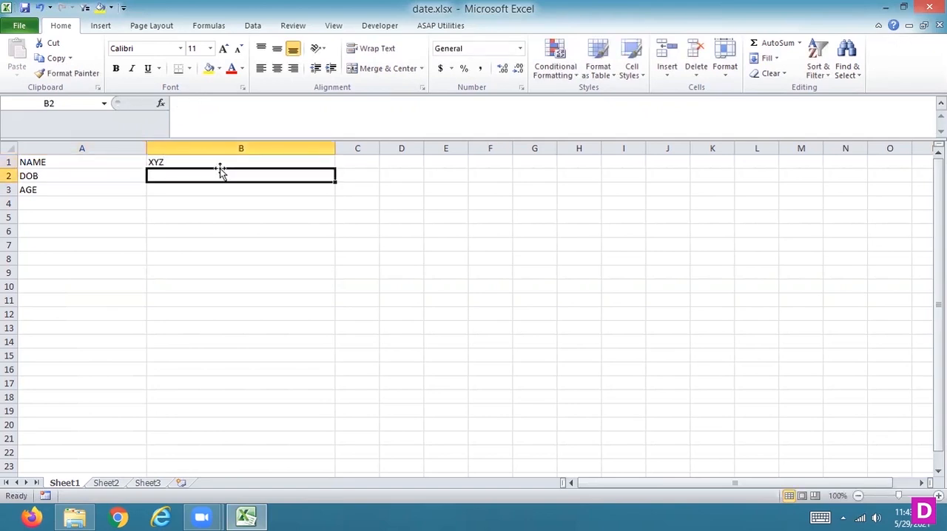
key(Up)
click(218, 112)
text(ABC)
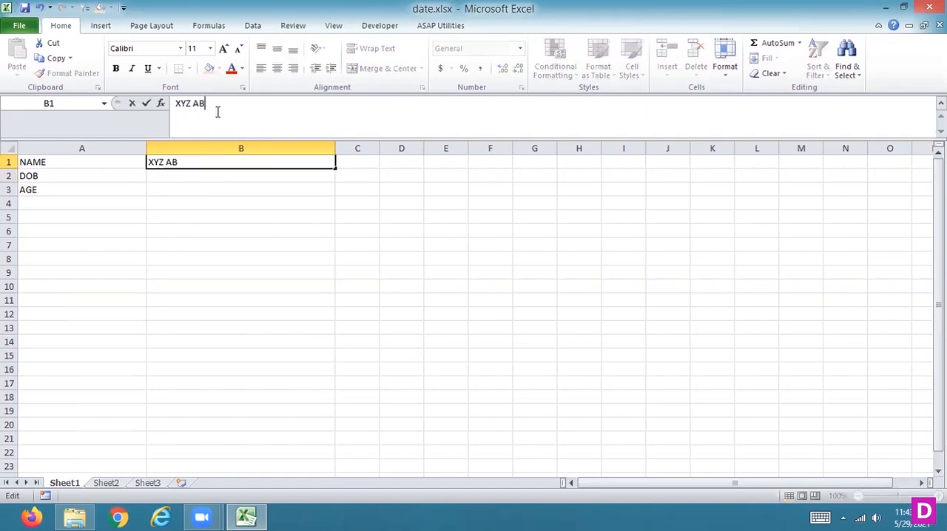
key(Return)
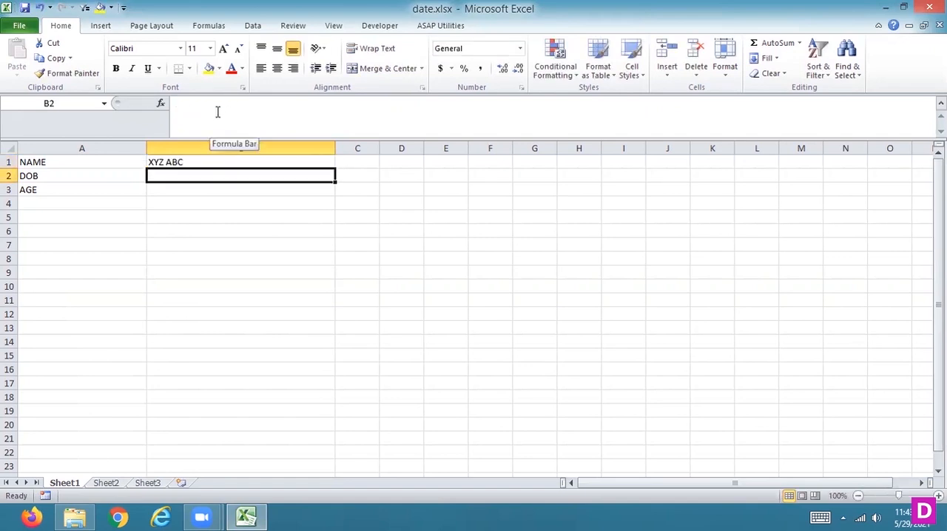
Try entering the date of birth in cell B2 in day/month/year order.
text(19)
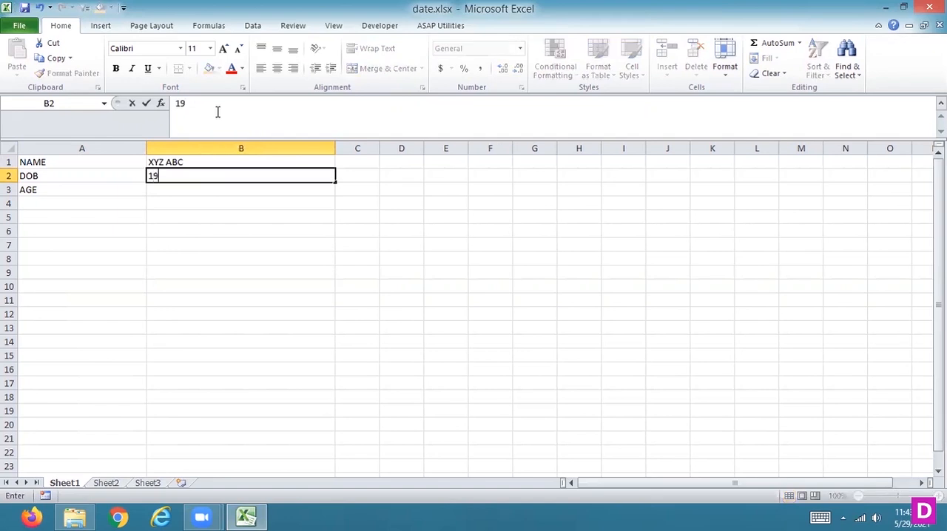
text(/09/2021)
key(Return)
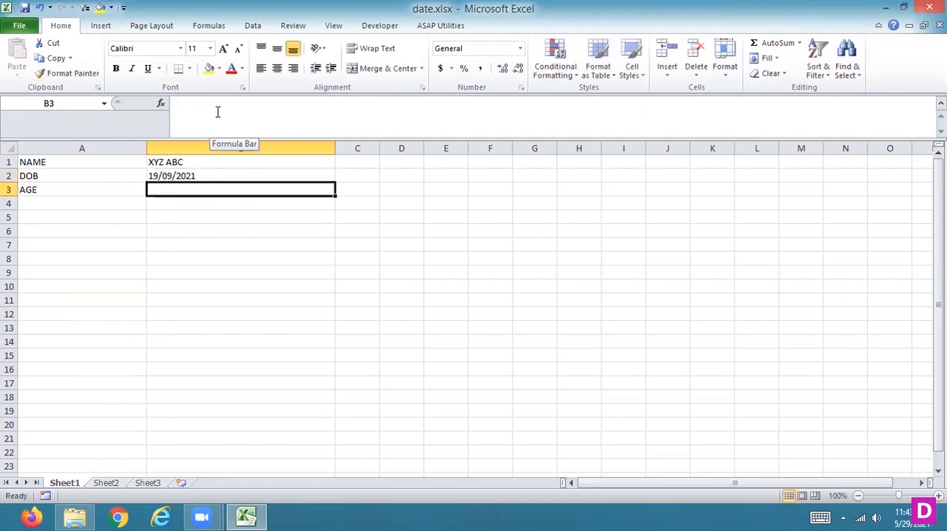
Replace the date of birth in cell B2 with a corrected date in month/day/year order.
key(Up)
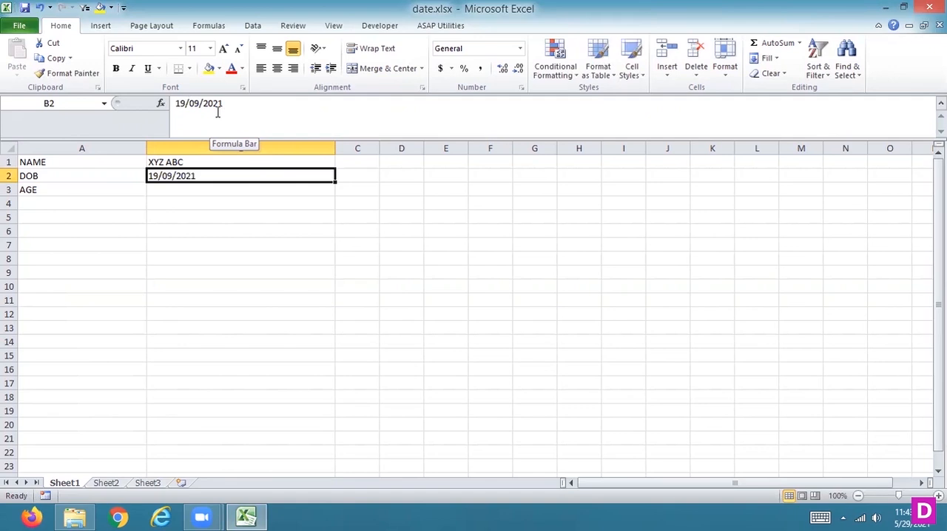
text(0)
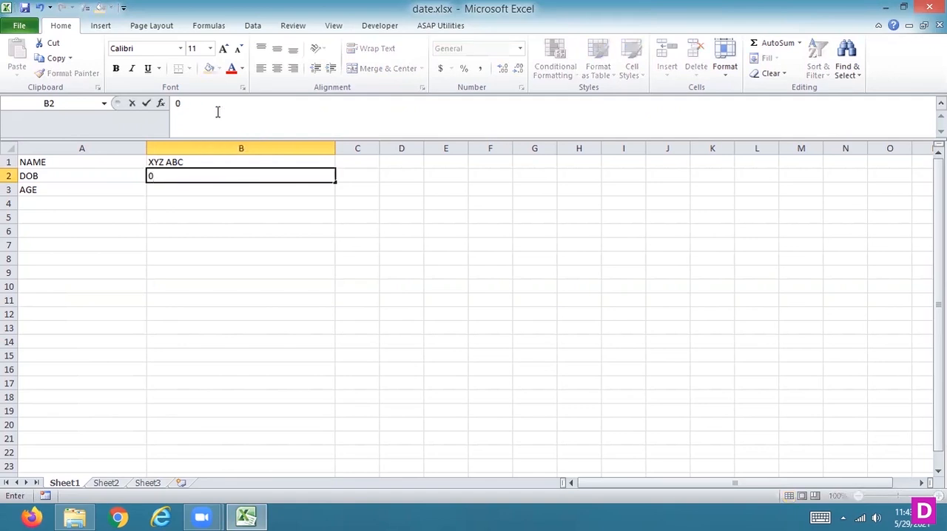
text(9/19/2)
key(BackSpace)
text(1999)
key(Return)
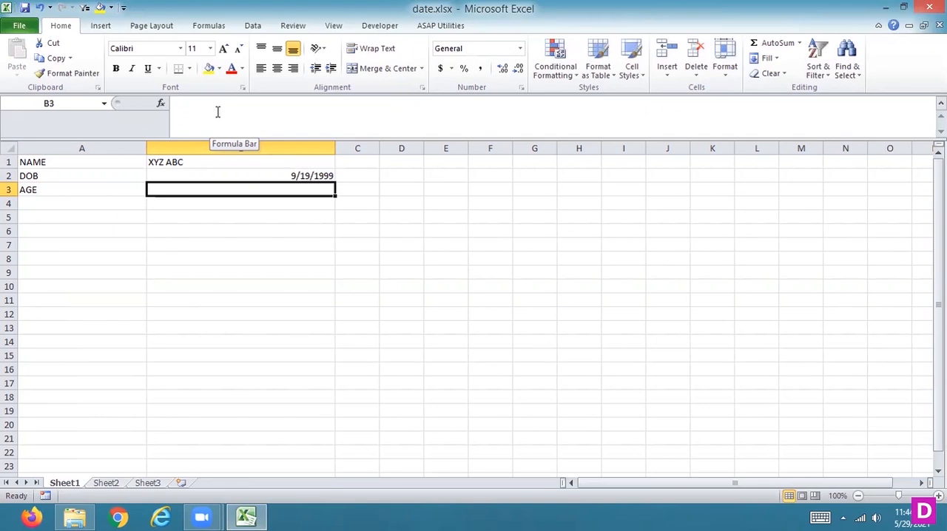
text(=)
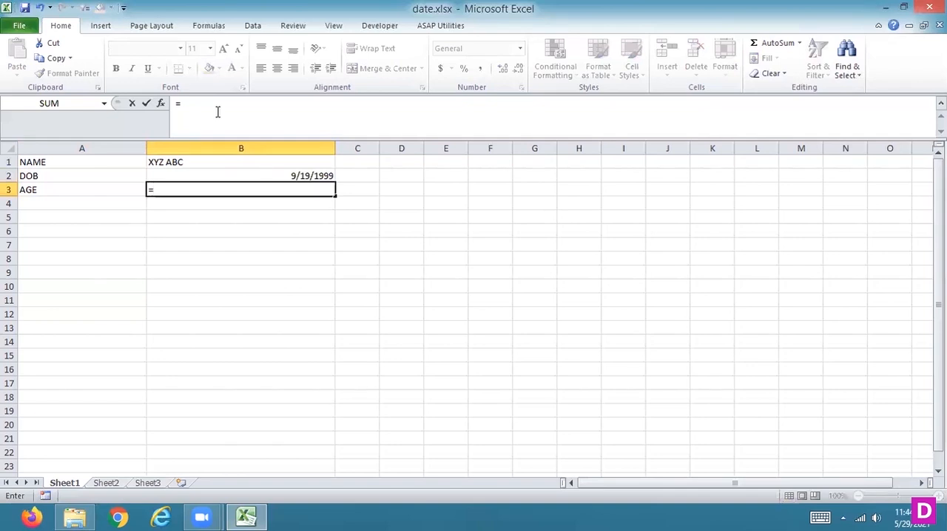
text(DAT)
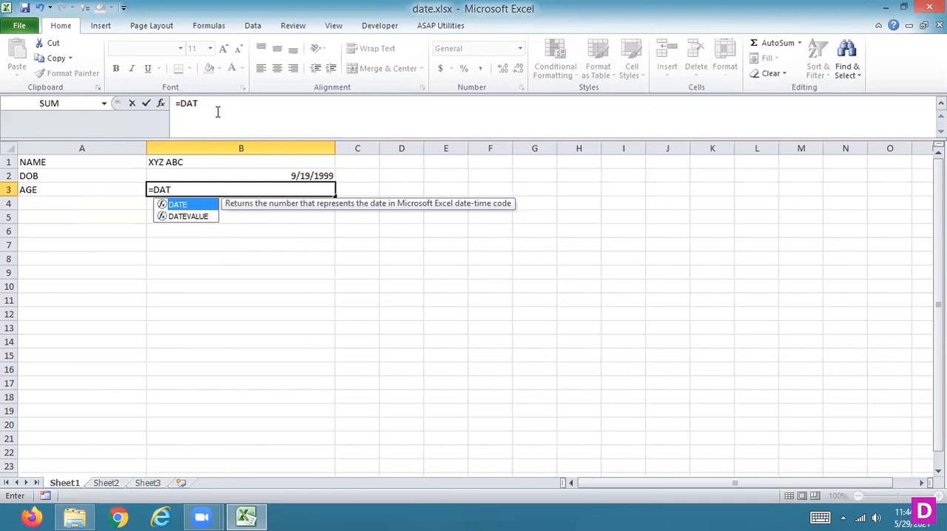
key(BackSpace)
key(BackSpace)
key(BackSpace)
key(BackSpace)
Enter the formula =NOW() in cell B3, beside the AGE label.
text(=N)
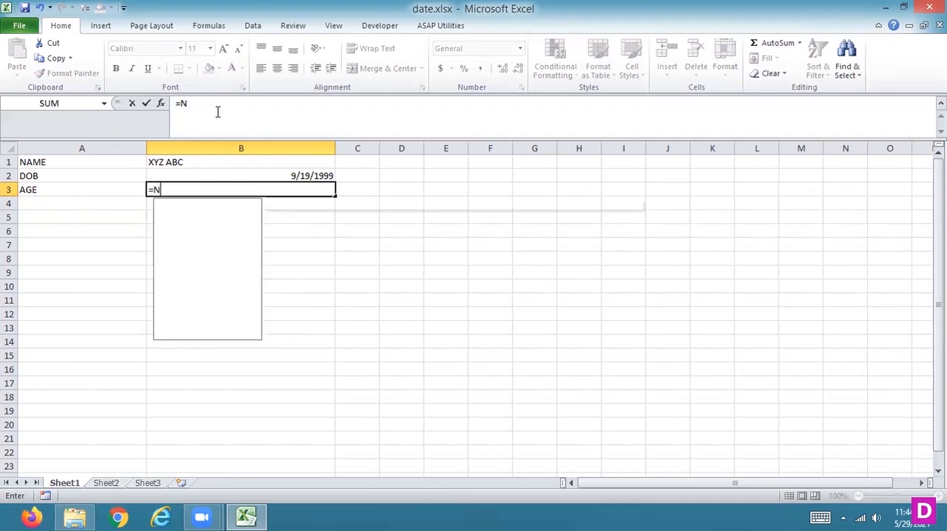
text(OW)
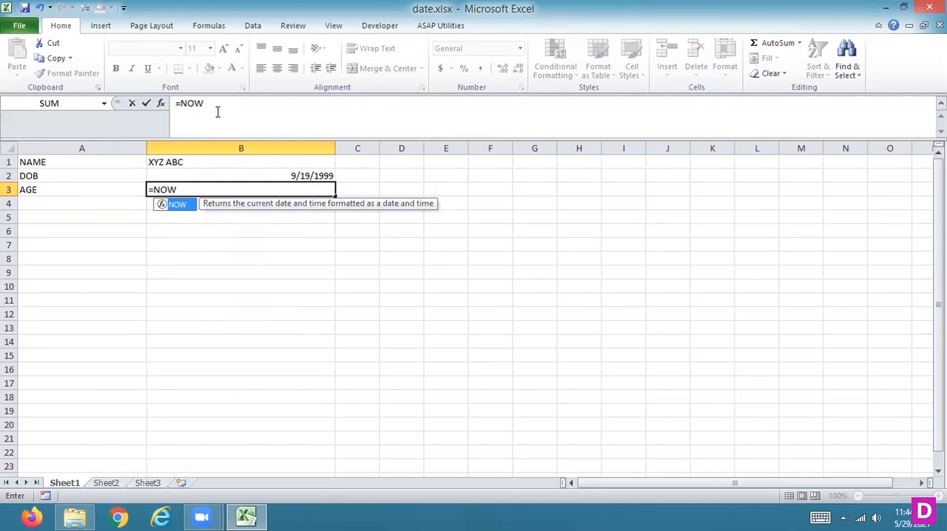
text(())
key(Return)
Replace the formula in cell B3 with =TODAY()-B2 and apply the Number format to the cell.
key(Up)
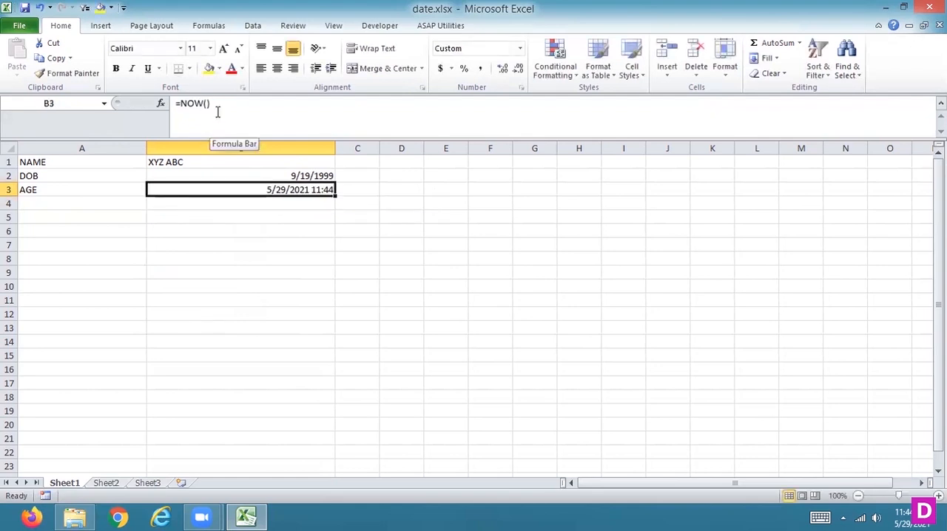
text(=TODAY/)
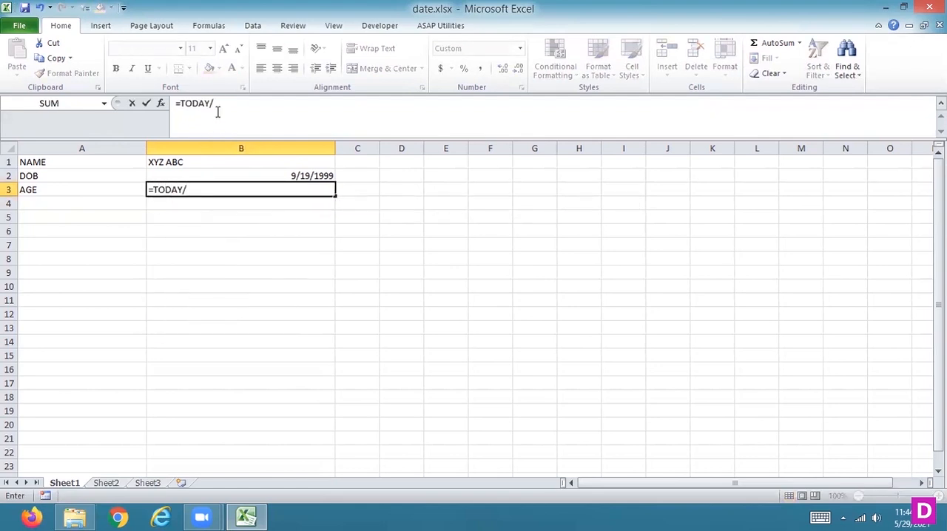
key(BackSpace)
text(()-)
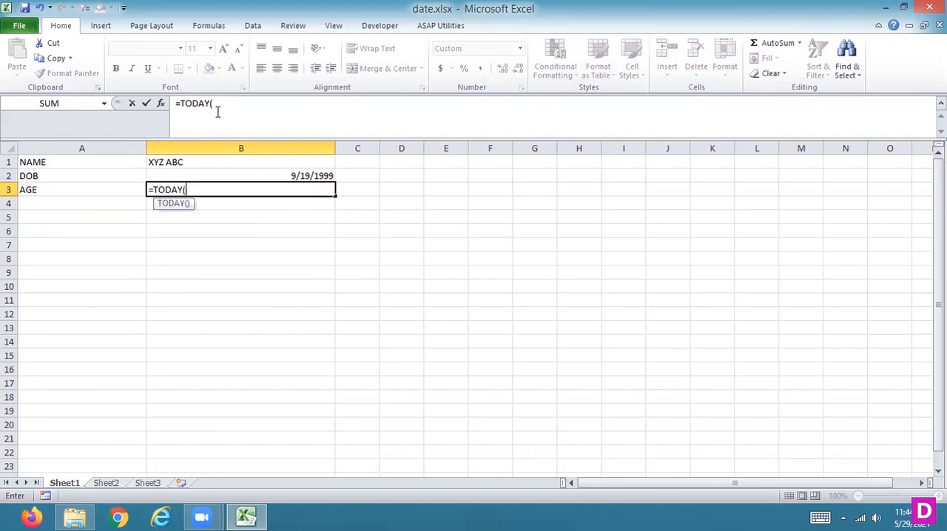
click(241, 177)
key(Return)
key(Up)
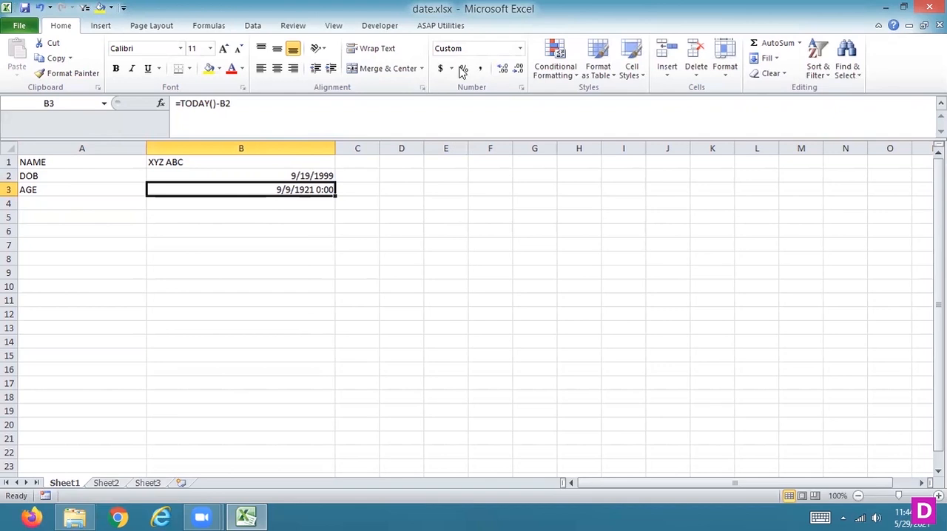
click(520, 51)
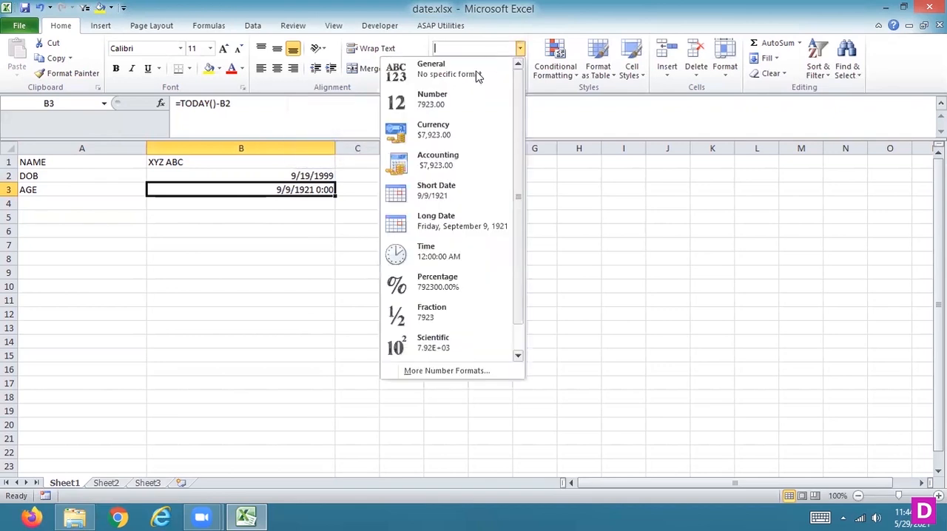
click(437, 104)
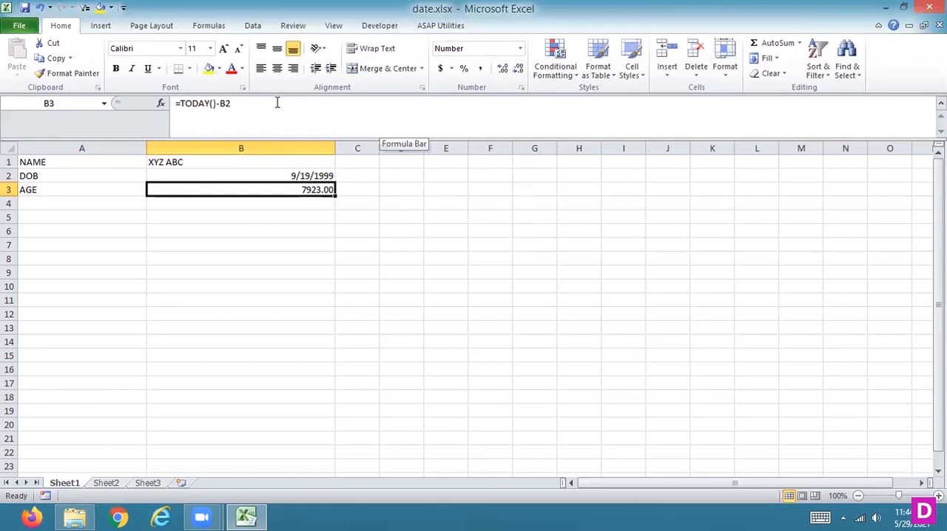
Edit the age formula in cell B3 to =(TODAY()-B2)/365 so the age is calculated in years.
click(277, 103)
text())
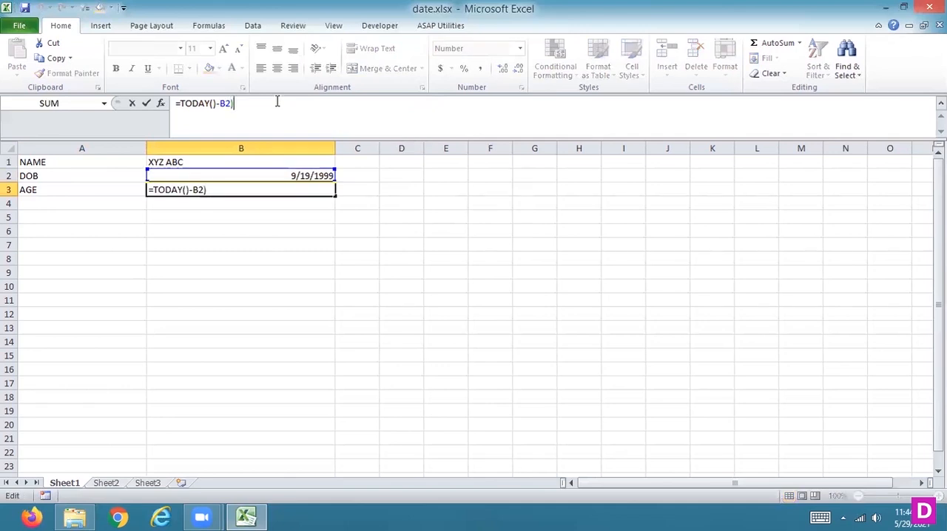
key(Left)
key(Left)
key(Left)
key(Left)
key(Left)
key(Left)
key(Left)
key(Left)
key(Left)
key(Left)
key(Left)
text(()
key(Right)
key(Right)
key(Right)
key(Right)
key(Right)
key(Right)
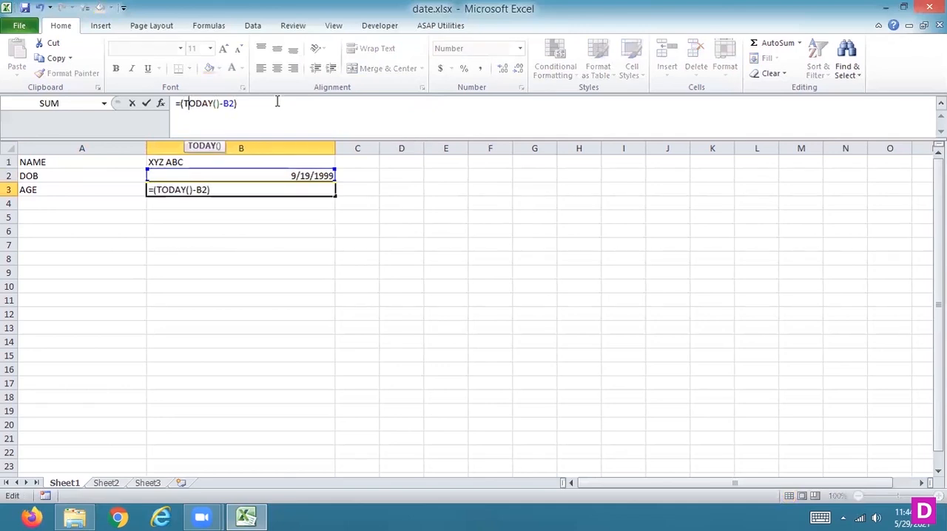
key(Right)
key(Right)
key(Right)
key(Right)
key(Right)
text(/365)
key(BackSpace)
key(Return)
key(Up)
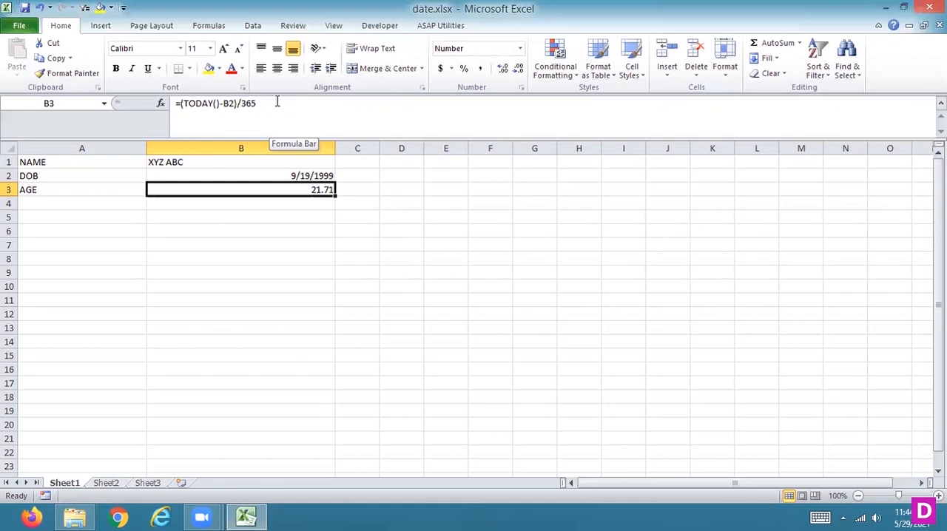
Change the year of the date of birth in cell B2 to one ten years earlier.
key(Up)
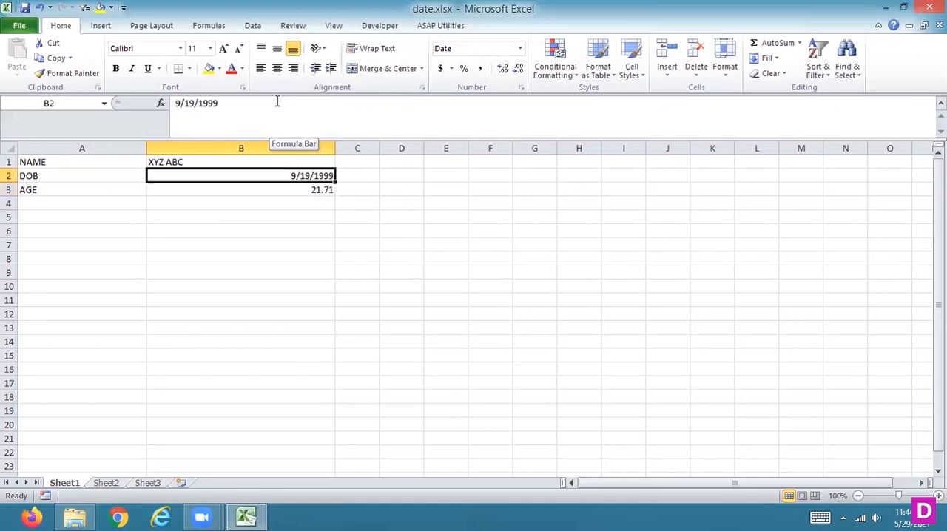
click(227, 102)
key(BackSpace)
key(BackSpace)
text(89)
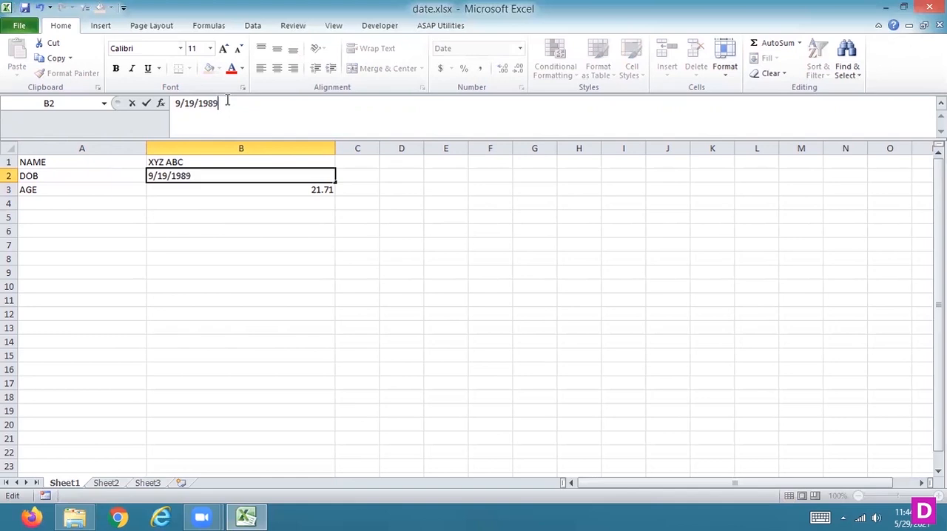
key(Return)
key(Up)
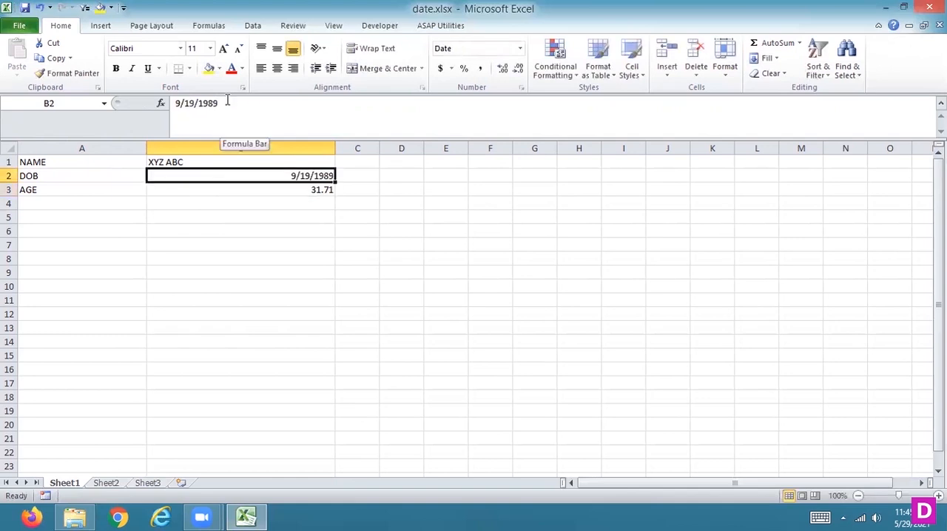
Try displaying the age in cell B3 without decimals, and restore its two decimal places.
key(Down)
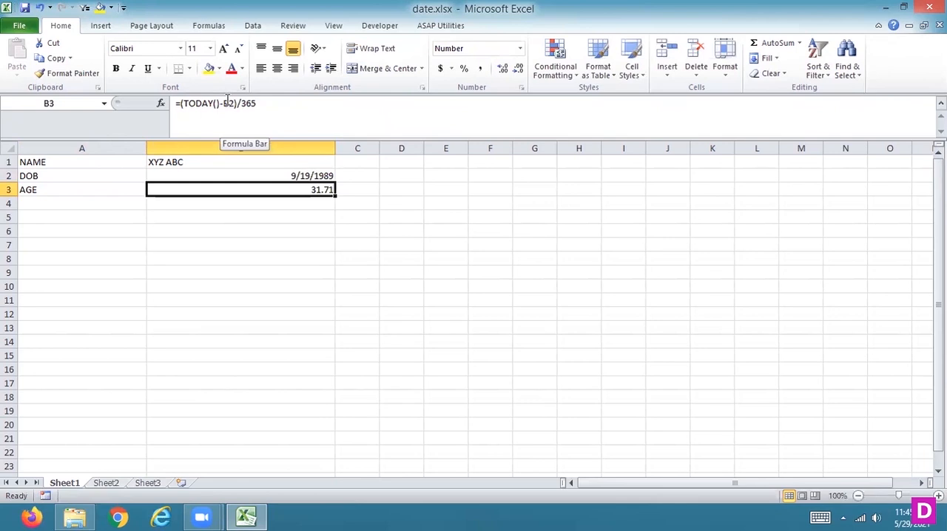
click(518, 69)
click(518, 69)
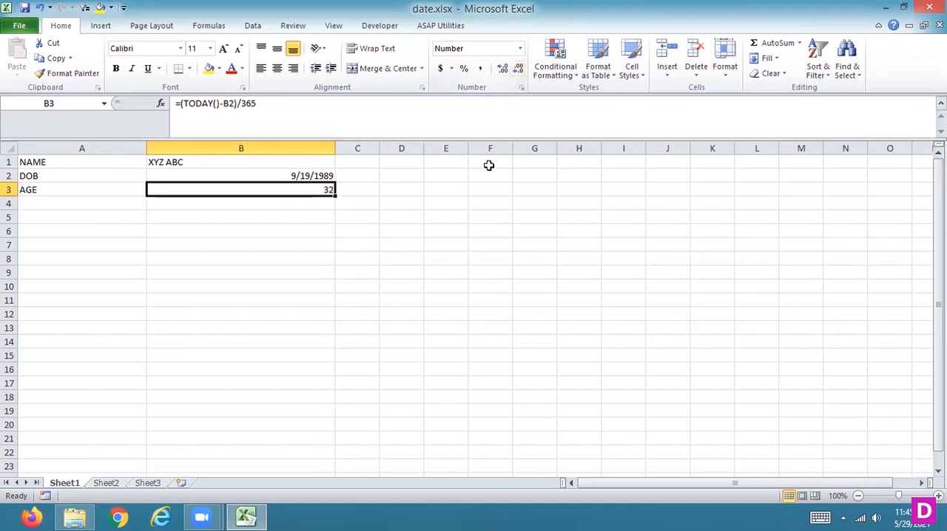
click(503, 69)
click(504, 71)
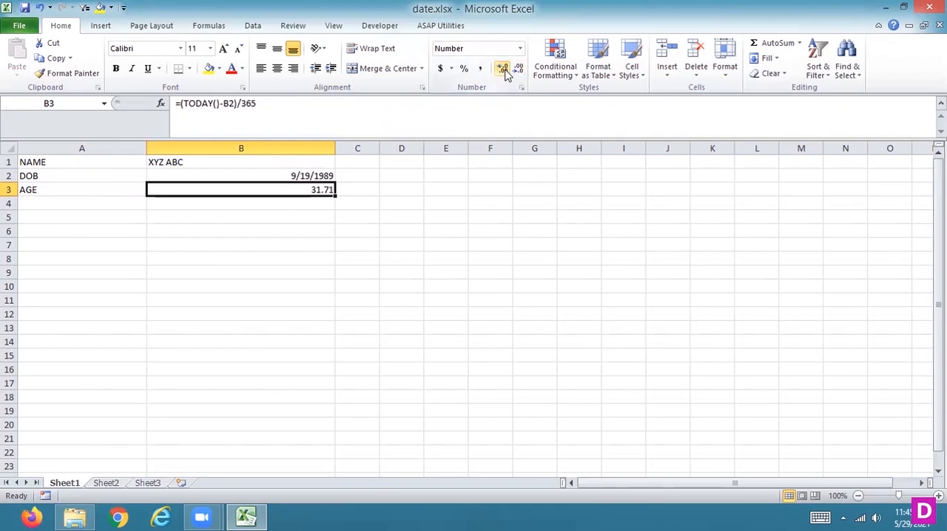
Try starting a ROUNDUP formula in cell B4 below the age, and cut it back to =ROUND.
key(Return)
text(=ROUN)
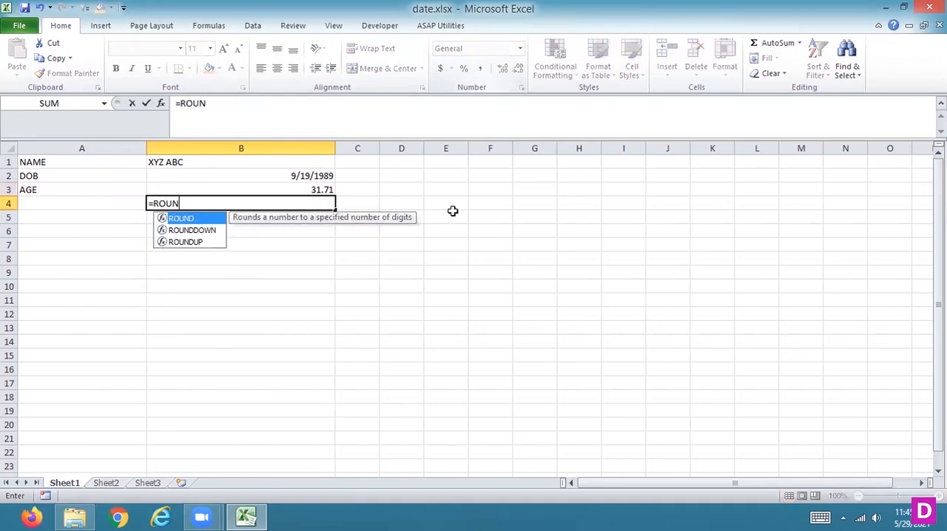
click(191, 243)
double_click(191, 243)
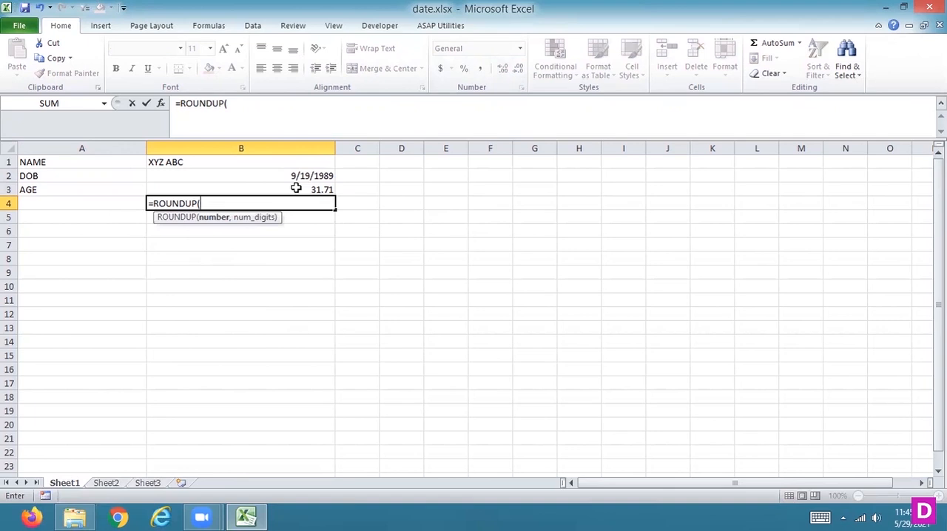
key(BackSpace)
key(BackSpace)
key(BackSpace)
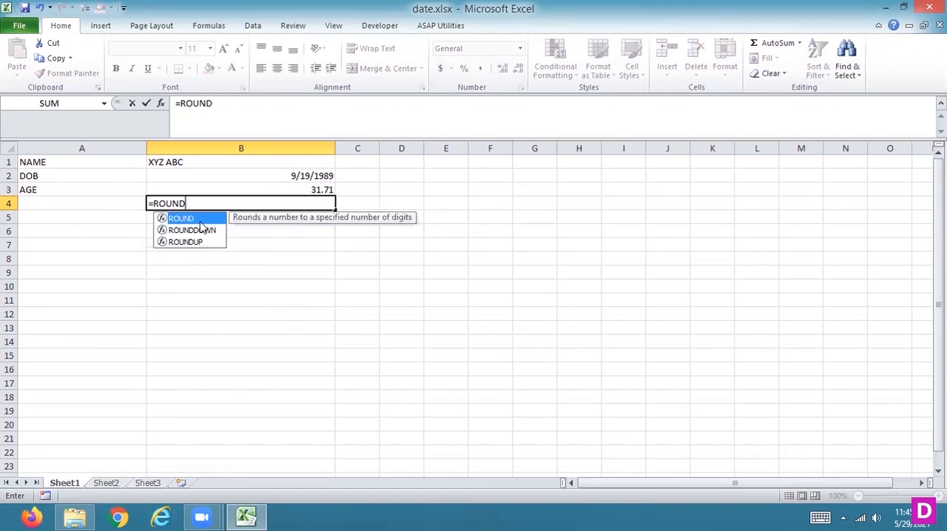
Complete the formula in cell B4 as =ROUNDDOWN(B3,2).
double_click(200, 230)
click(298, 190)
text(,2))
key(Return)
key(Up)
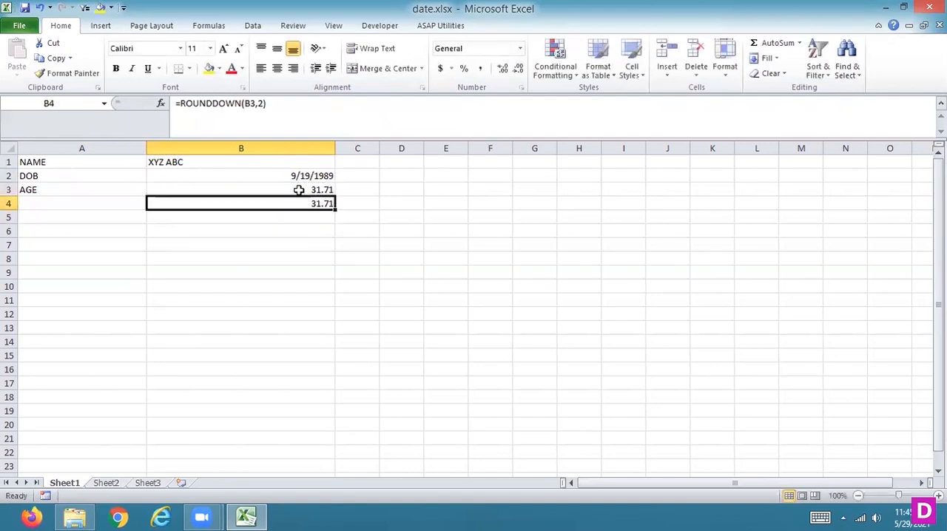
Set the number of digits in the ROUNDDOWN formula in cell B4 to 0.
click(262, 102)
key(BackSpace)
text(0)
key(Return)
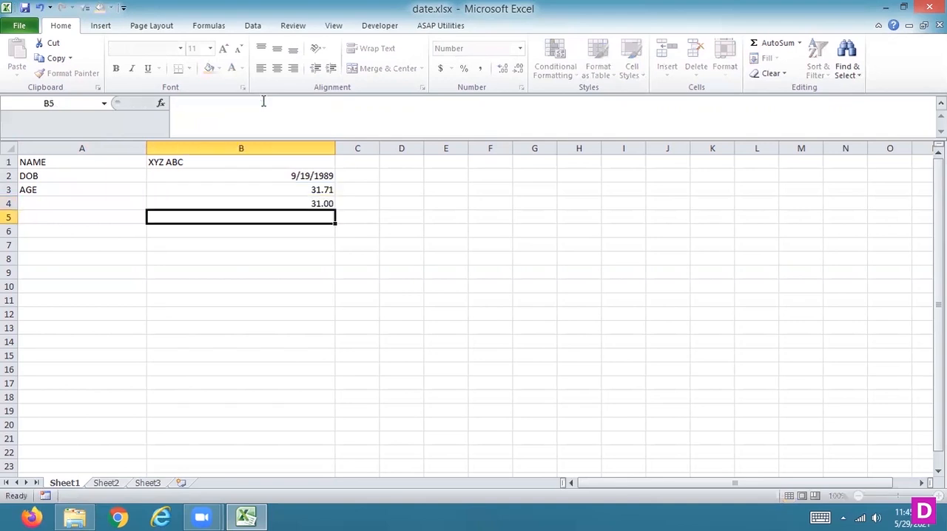
Clear the ROUNDDOWN formula from cell B4 and return to the age in cell B3.
key(Up)
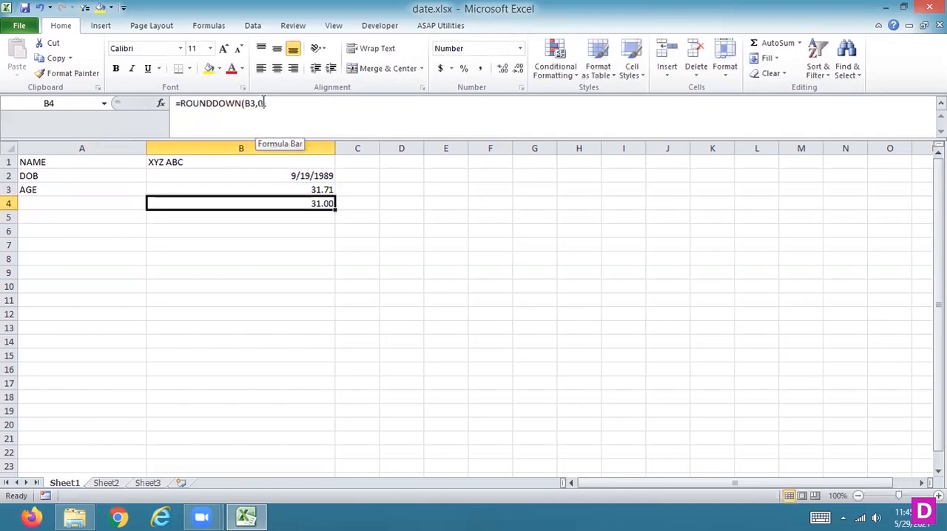
key(Delete)
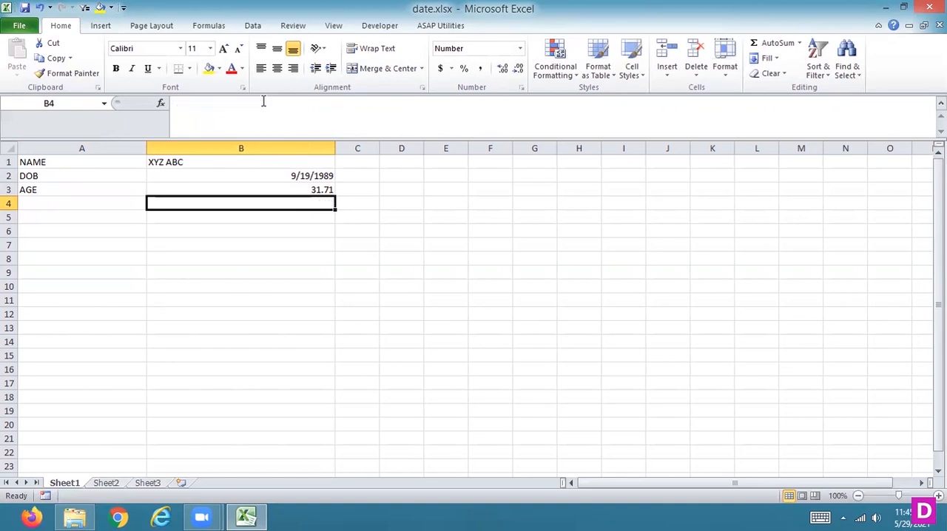
key(Up)
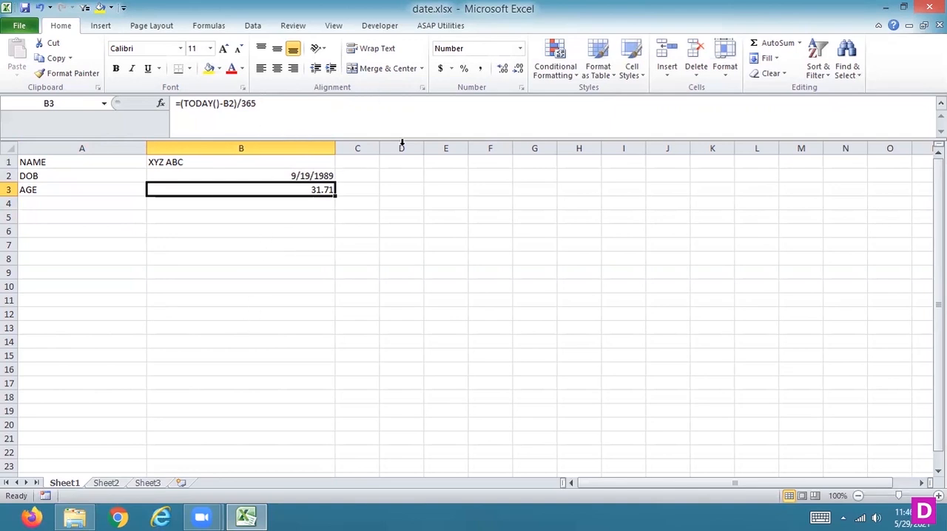
click(203, 518)
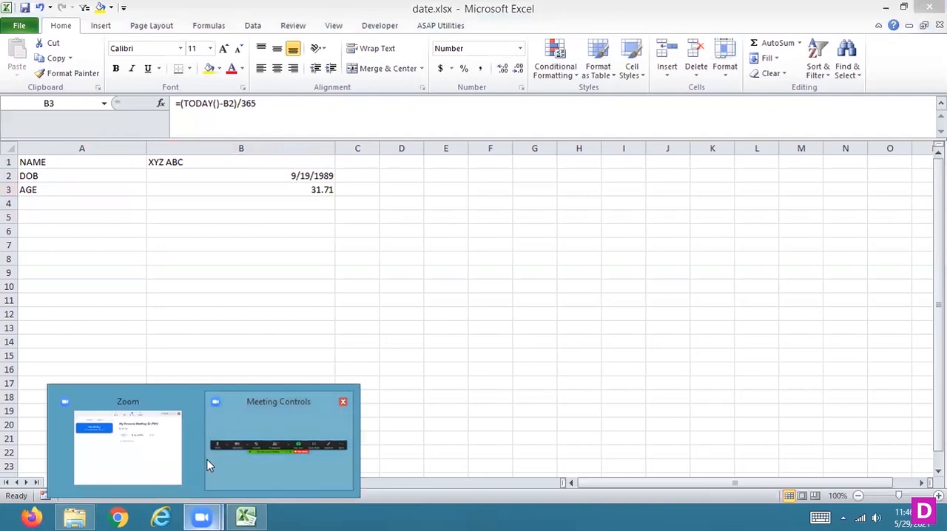
click(155, 455)
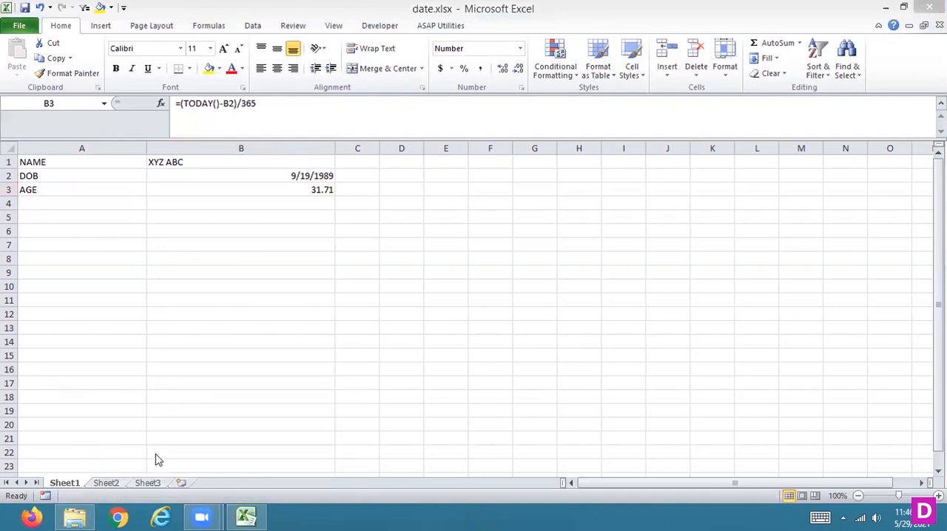
click(331, 232)
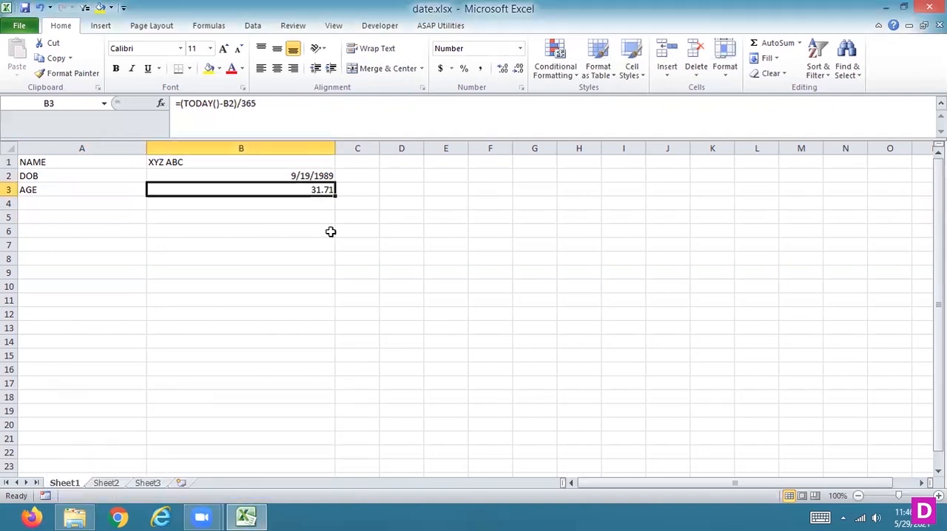
click(290, 208)
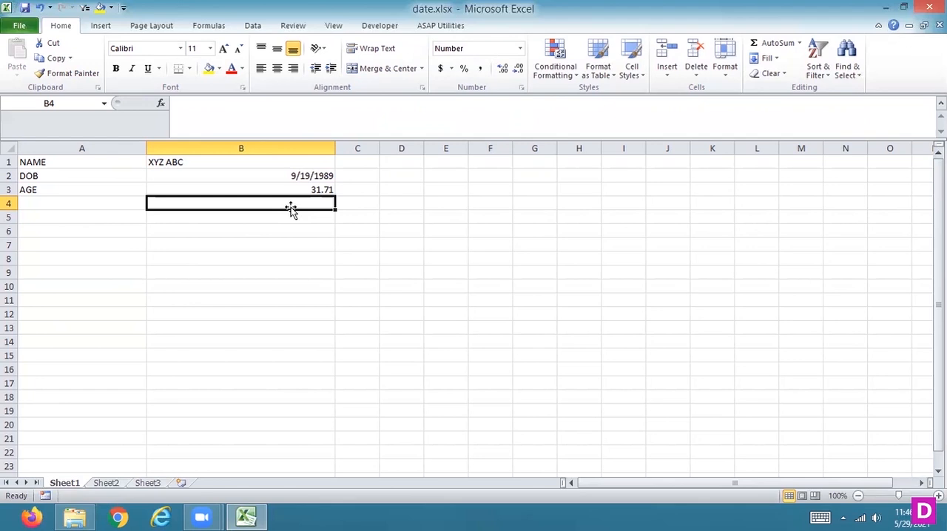
text(=)
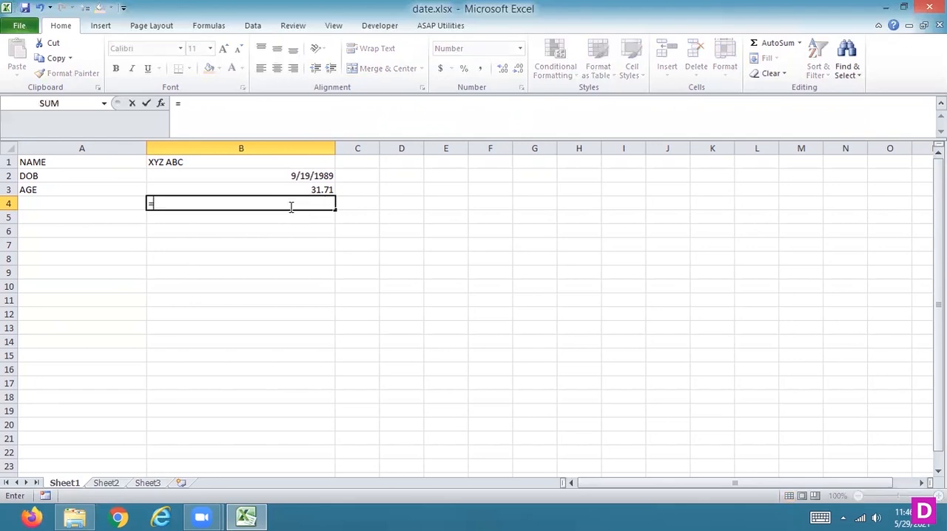
text(DATEDIF()
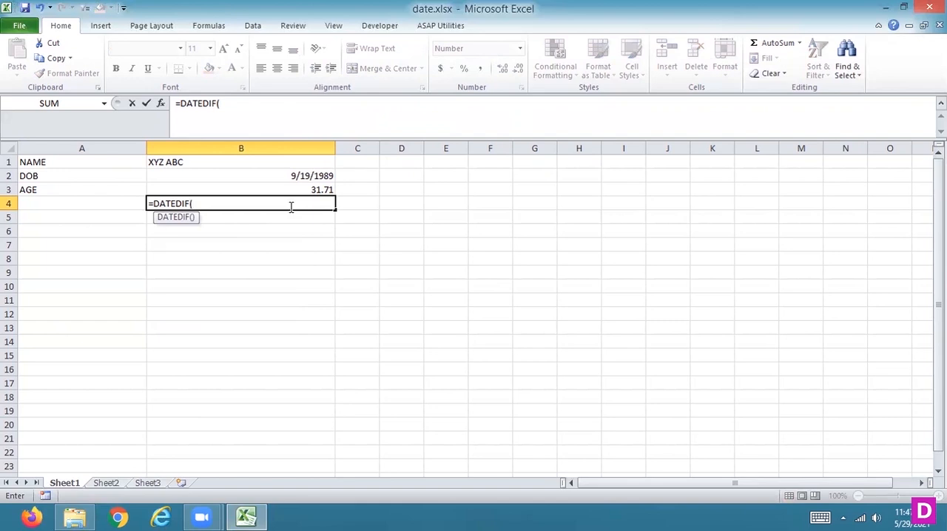
key(BackSpace)
key(BackSpace)
key(BackSpace)
key(BackSpace)
key(BackSpace)
key(BackSpace)
key(BackSpace)
key(BackSpace)
key(BackSpace)
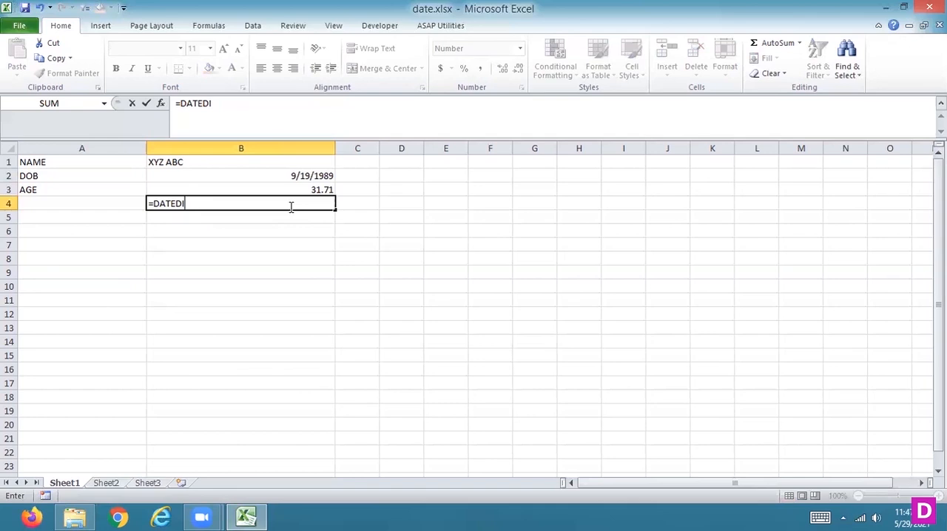
key(Escape)
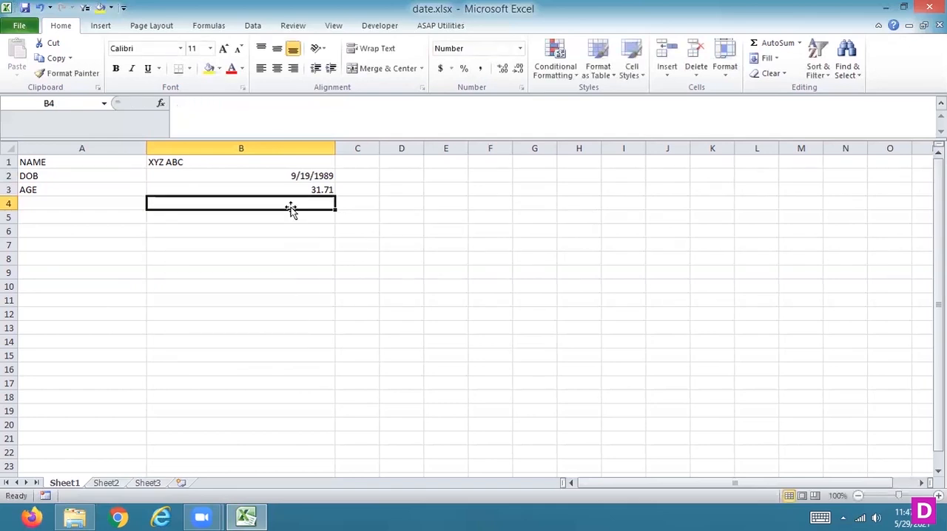
Search the offline help for DATEDIF and close the help window.
key(F1)
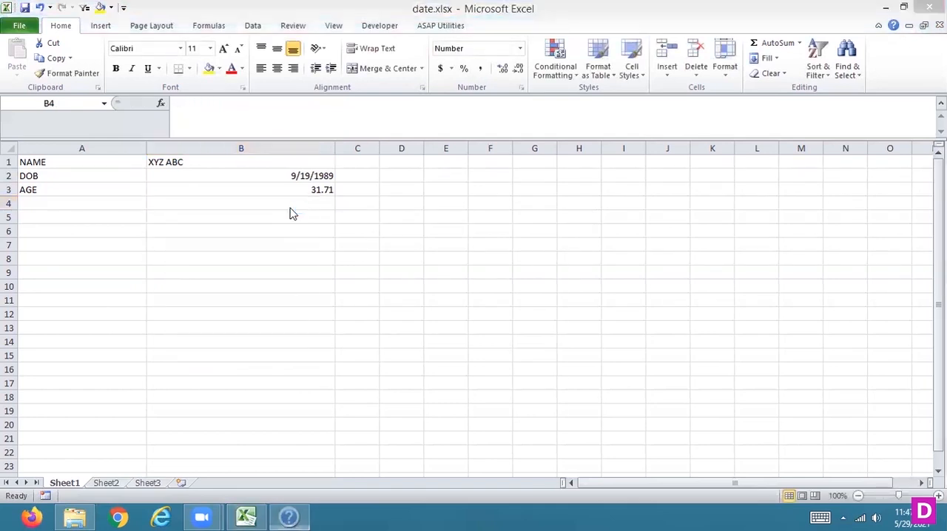
text(DATEDIF)
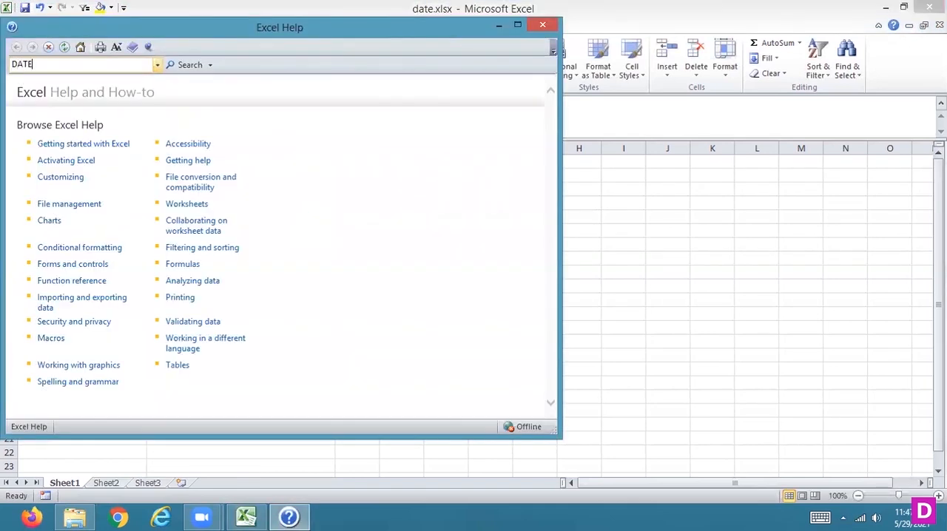
key(Return)
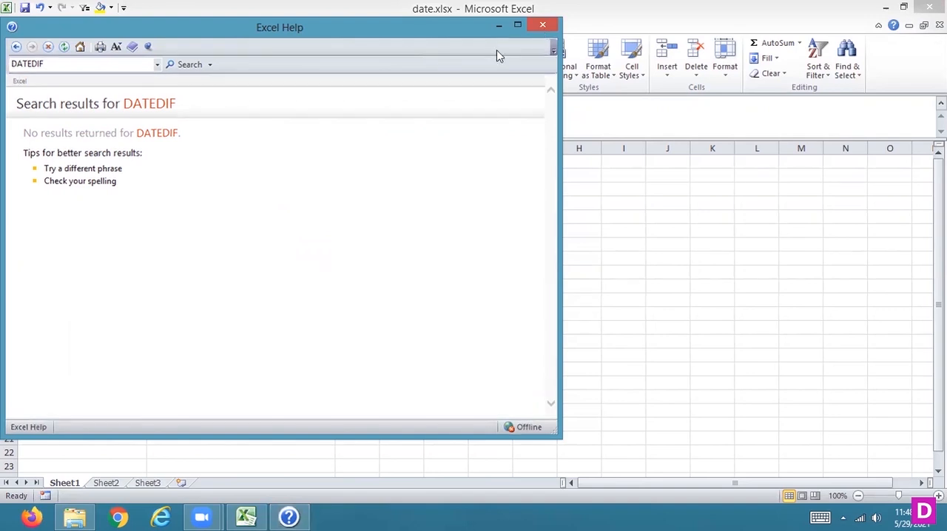
click(543, 25)
Enter the formula =DATEDIF(B2,TODAY(),"Y") in cell B4 to calculate the age in completed years.
text(=DATE)
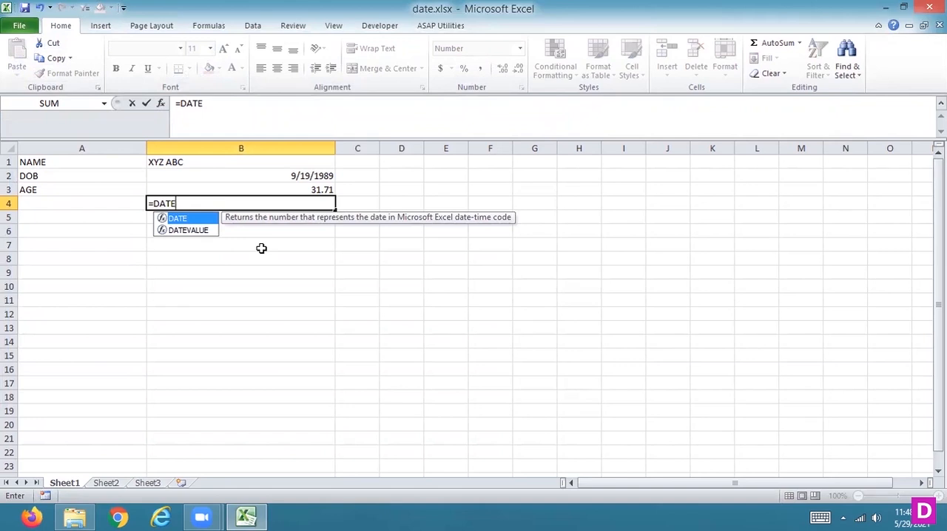
text(DIF()
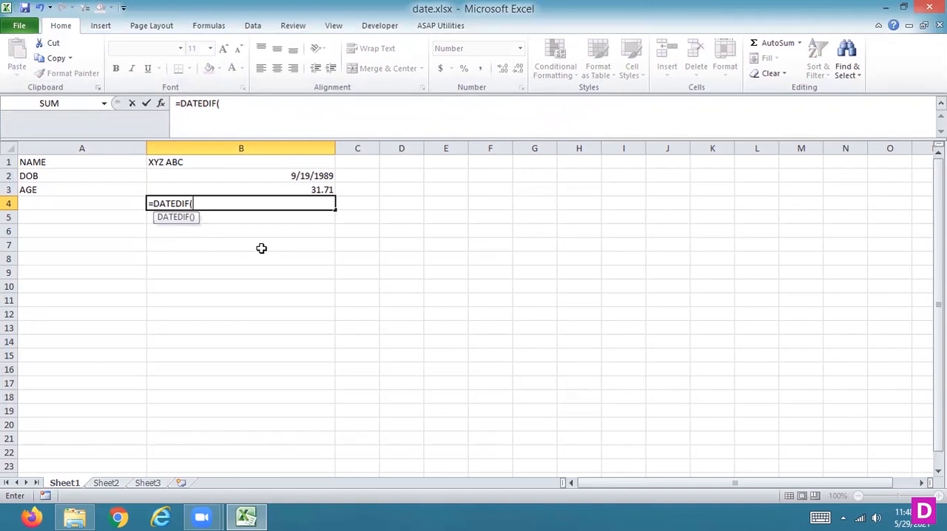
click(297, 176)
text(,NO)
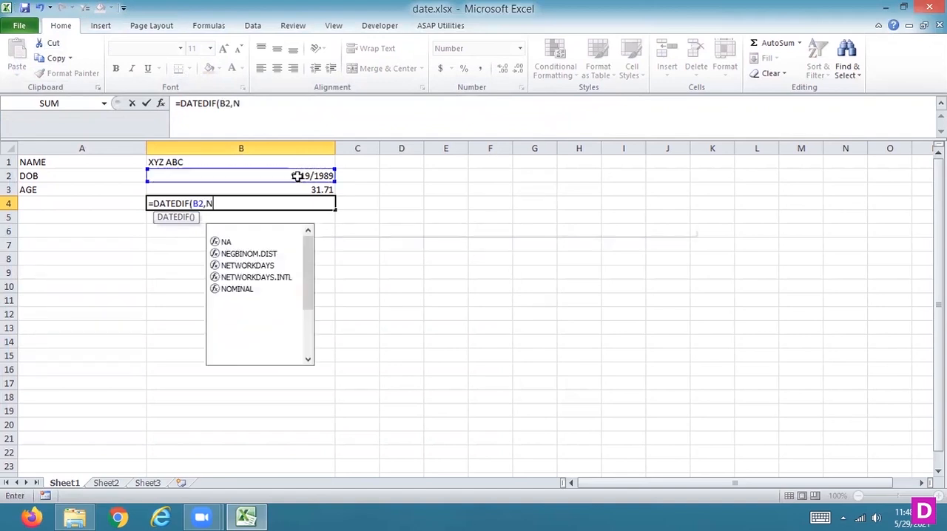
key(BackSpace)
key(BackSpace)
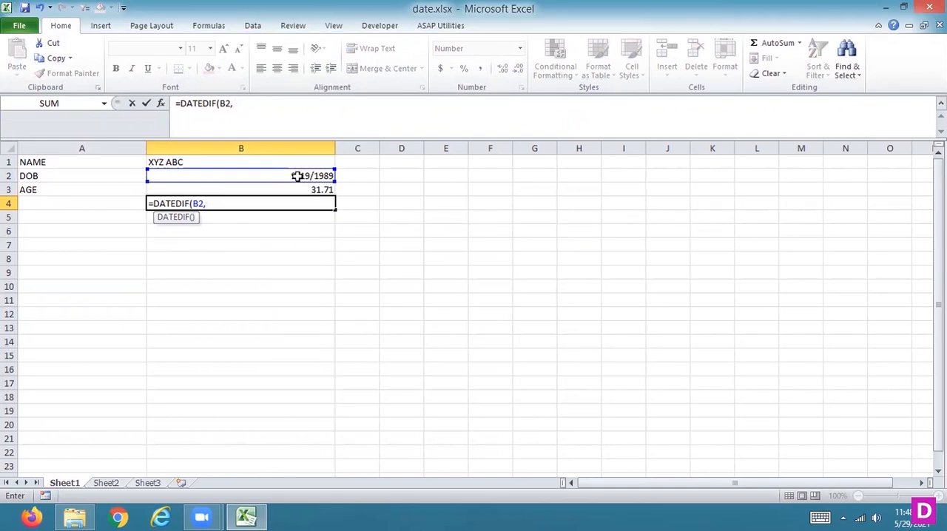
text(TODAY(),"Y")
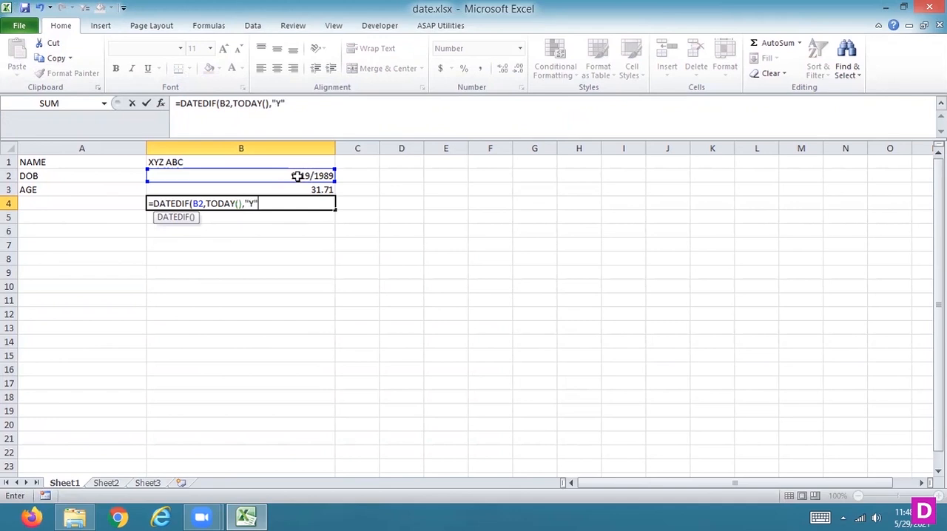
text())
key(Return)
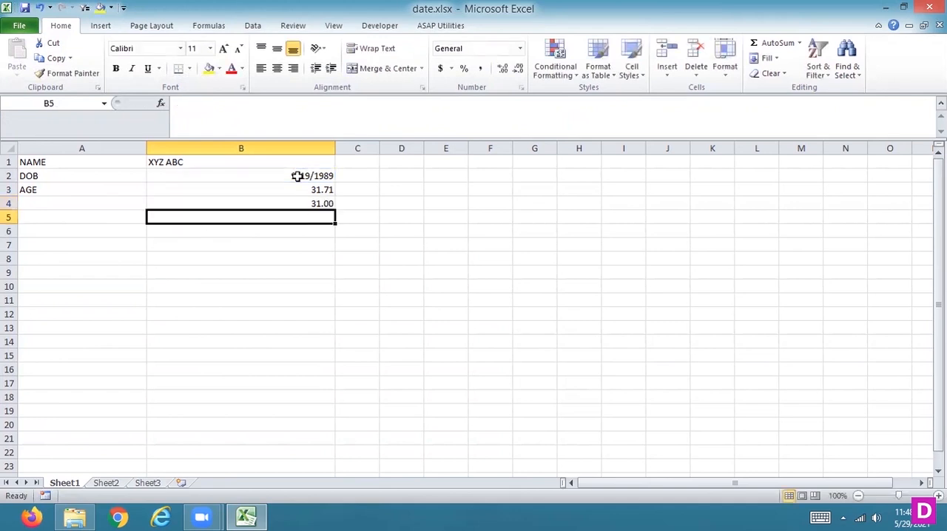
Replace TODAY() in cell B4's DATEDIF formula with the fixed end date "5/29/2021".
key(Up)
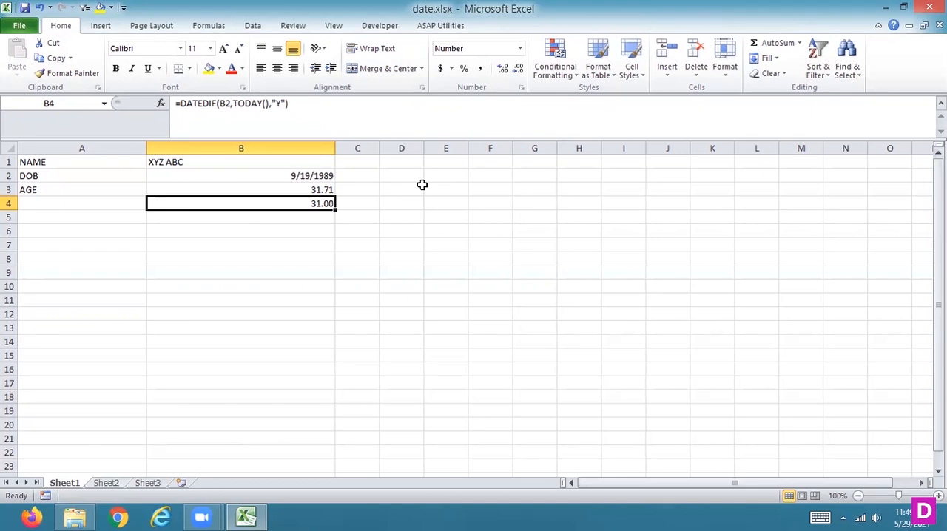
scroll(422, 184, down, 1)
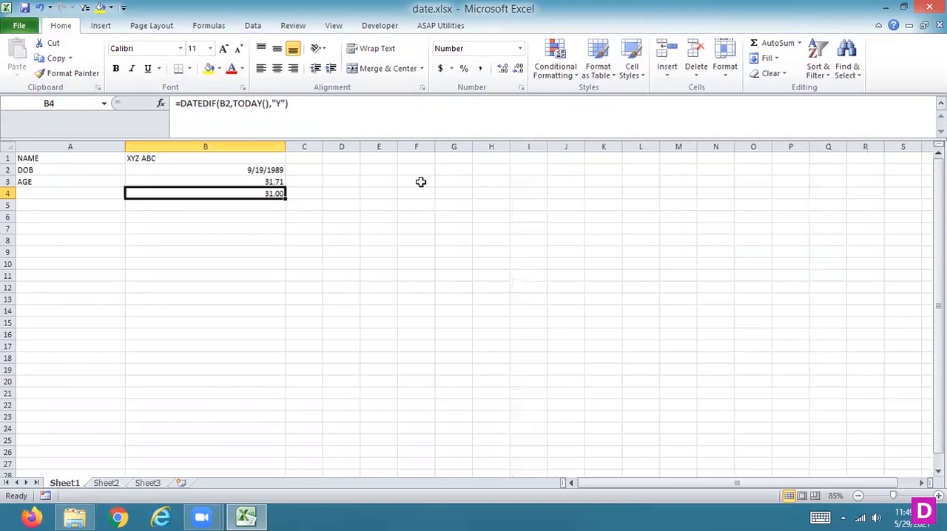
click(268, 104)
key(BackSpace)
key(BackSpace)
key(BackSpace)
key(BackSpace)
key(BackSpace)
key(BackSpace)
key(BackSpace)
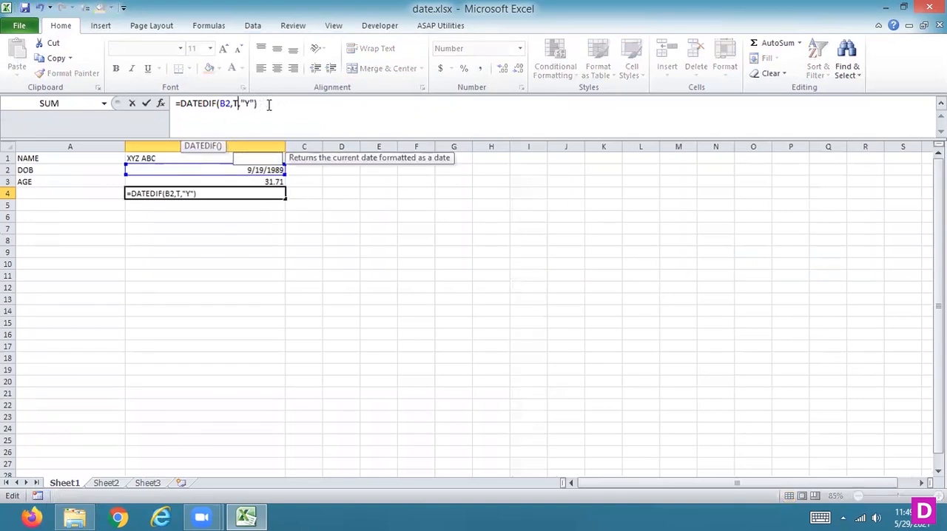
text(")
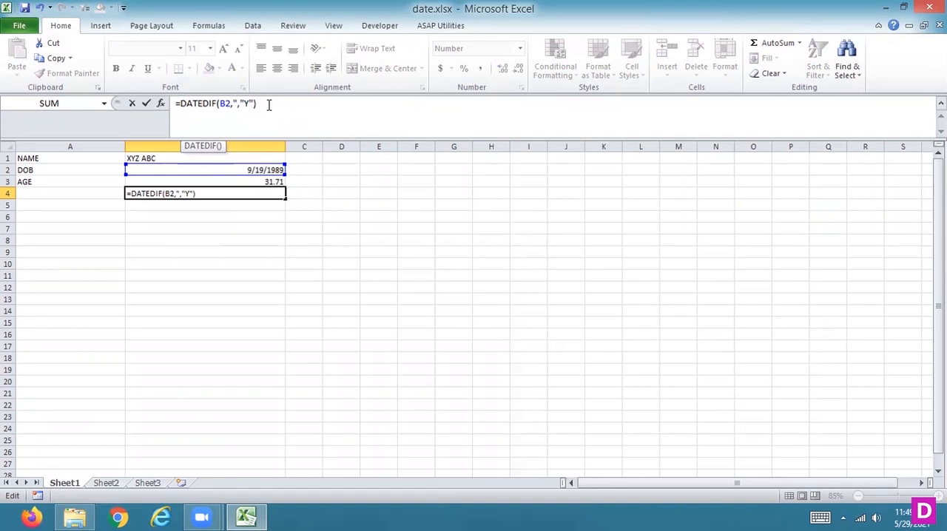
text(5/29/2021)
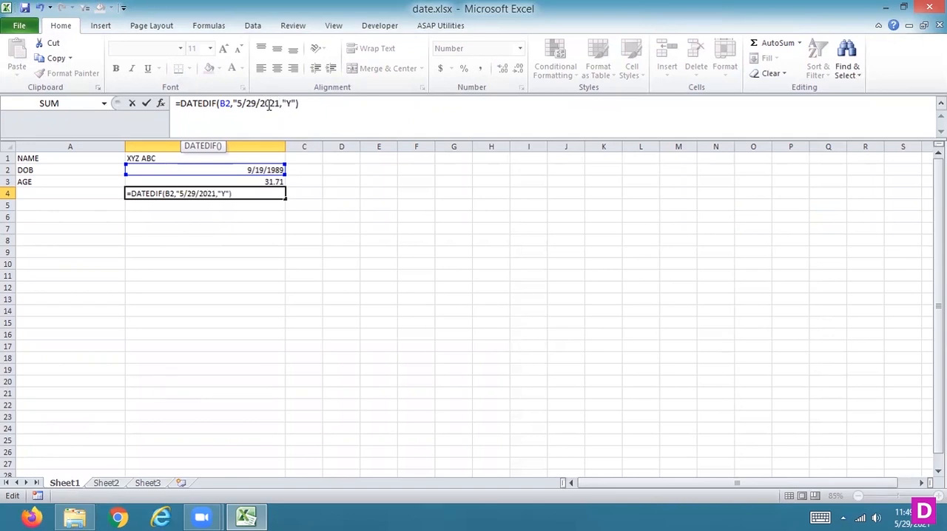
text(")
key(Return)
key(Up)
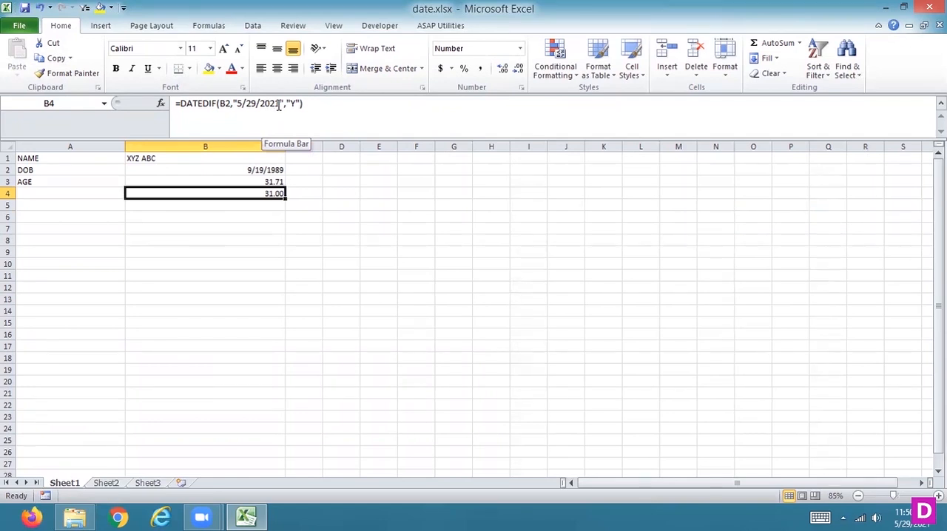
Replace the fixed end date in cell B4's DATEDIF formula with TODAY().
drag(284, 104, 235, 105)
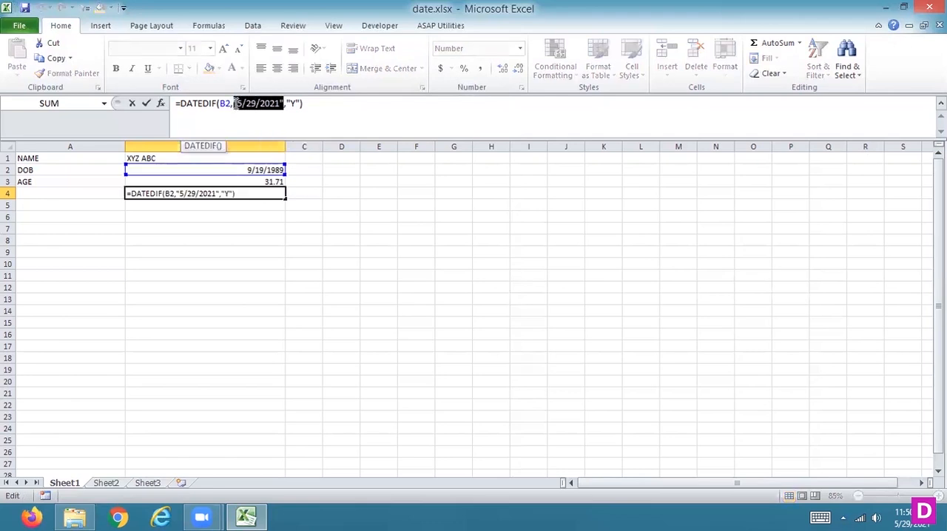
text(n)
key(BackSpace)
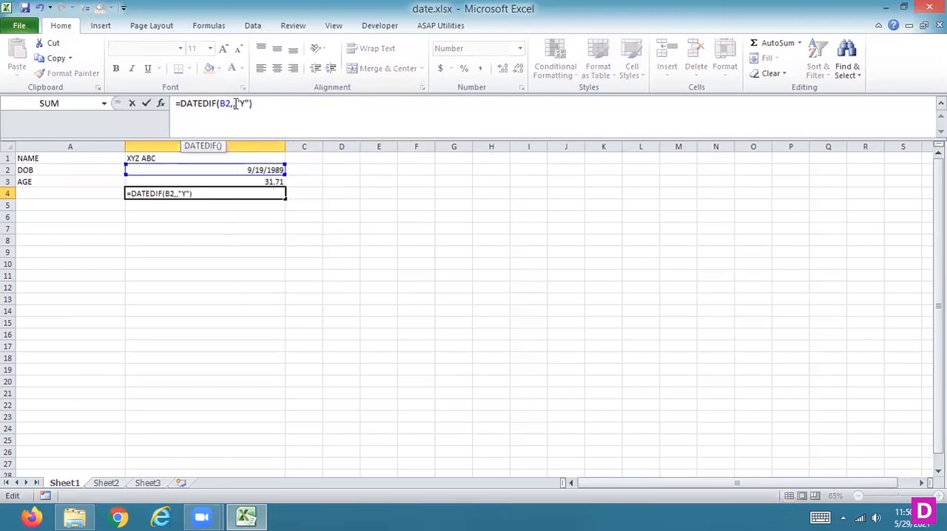
text(TODAY)
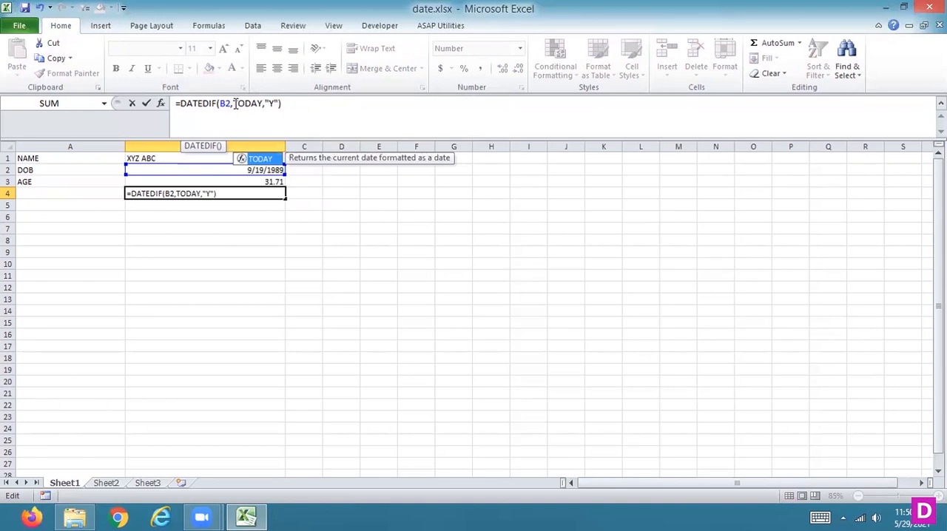
text(())
key(Return)
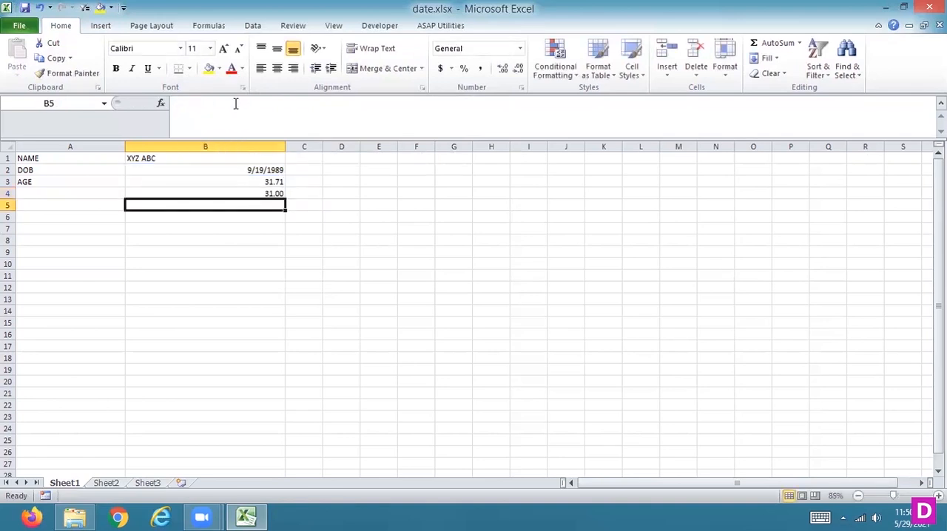
Enter the labels YEAR, MONTH and DAYS in cells A4 to A6.
key(Up)
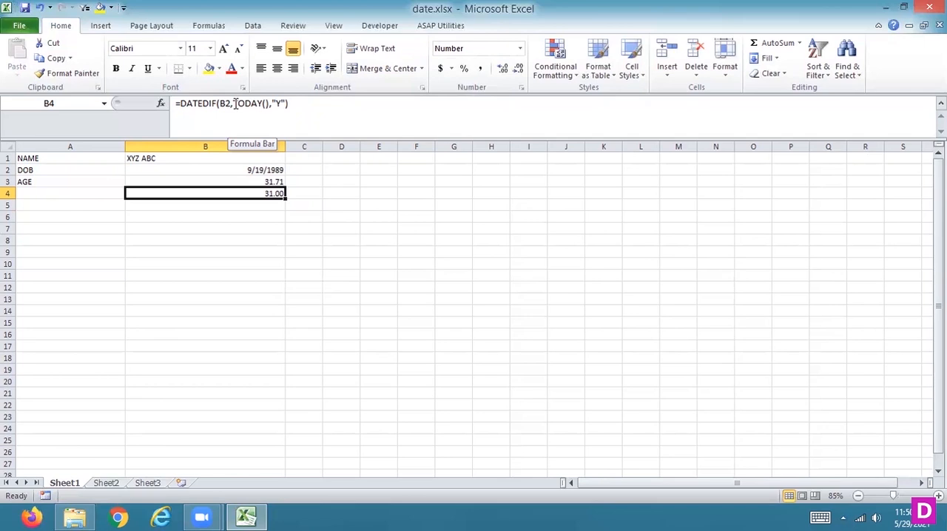
key(Left)
text(YEAR)
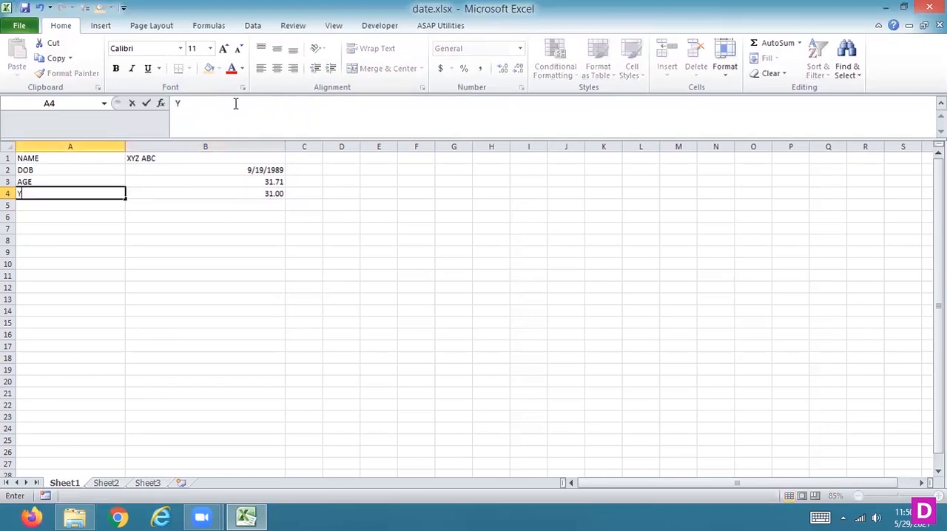
key(Return)
text(MONTH)
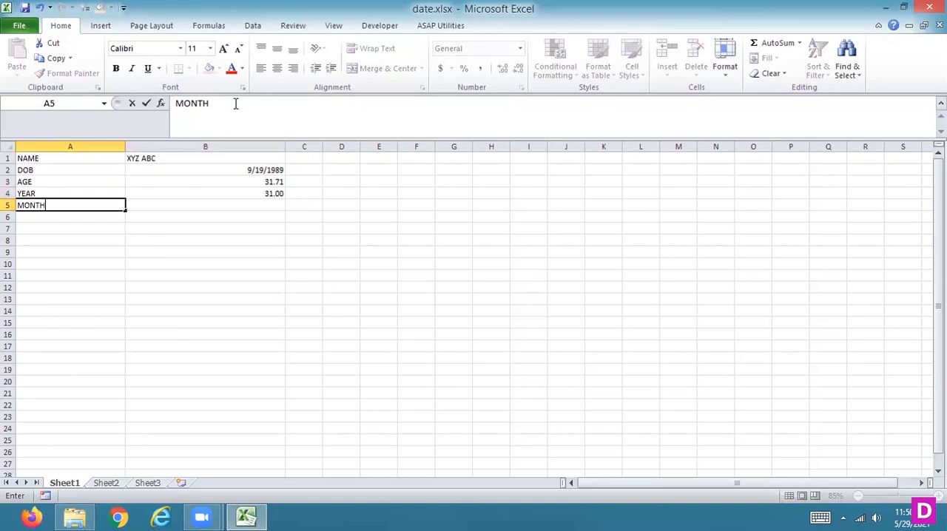
key(Return)
text(DAYS)
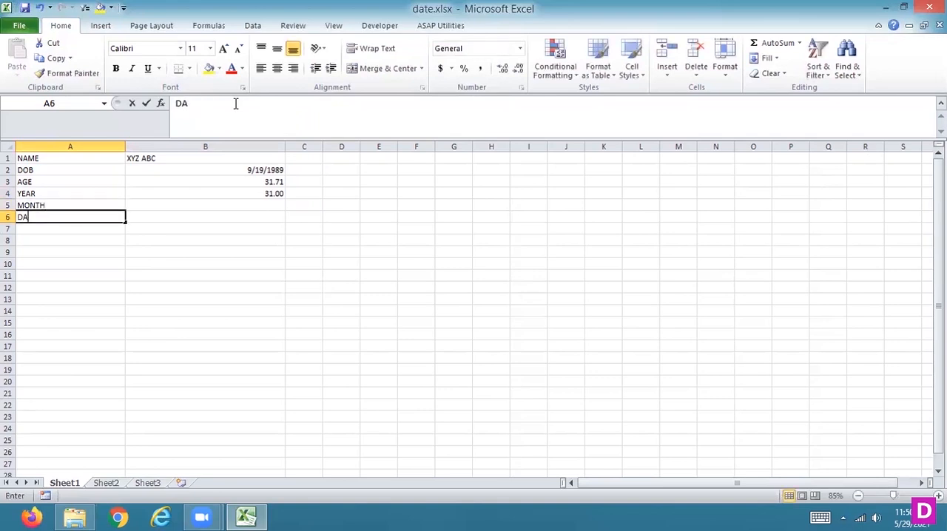
key(Return)
Enter the formula =DATEDIF(B2,TODAY(),"M") in cell B5 to calculate the age in months.
key(Up)
key(Right)
key(Up)
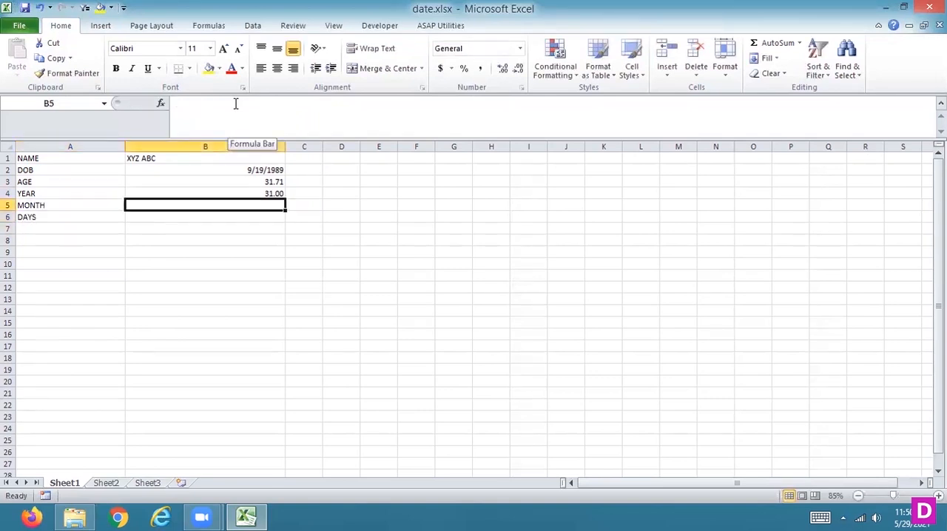
text(=DATEDIF()
click(250, 167)
text(,NOW)
key(BackSpace)
key(BackSpace)
key(BackSpace)
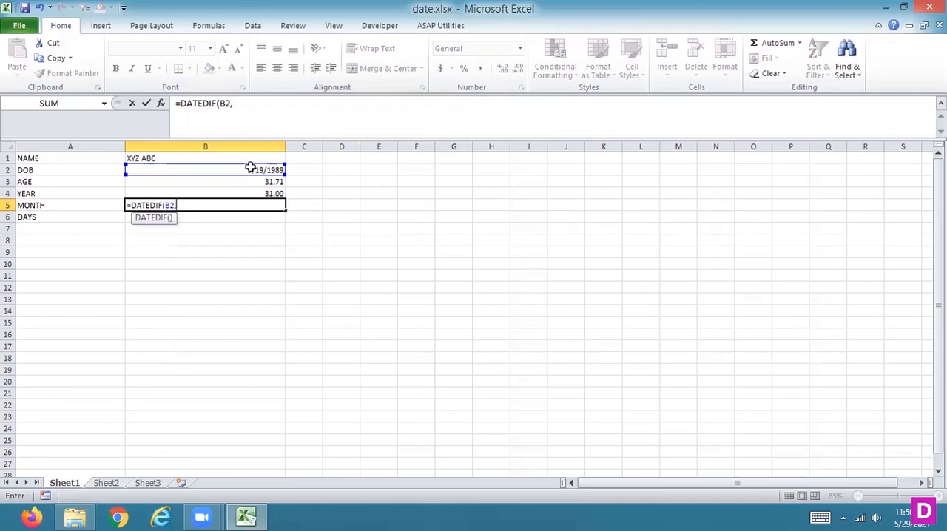
text(TODAY)
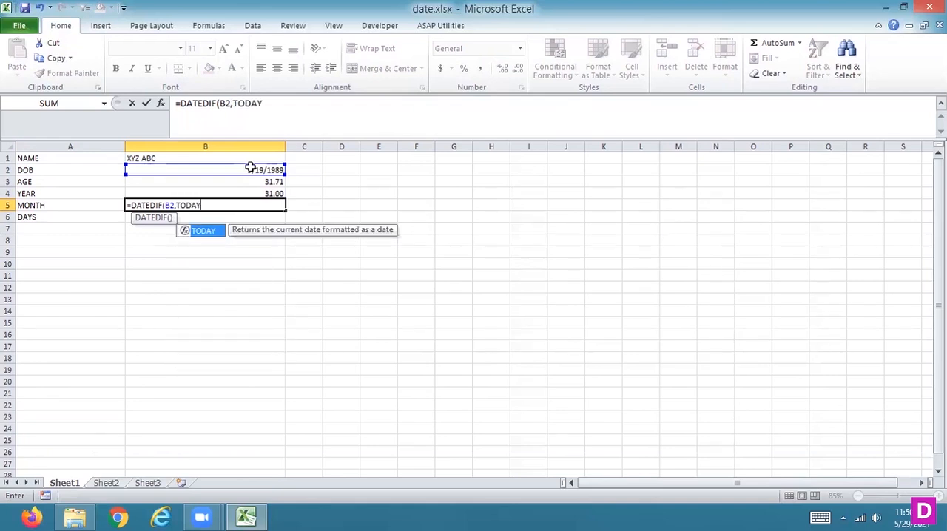
text((),"M)
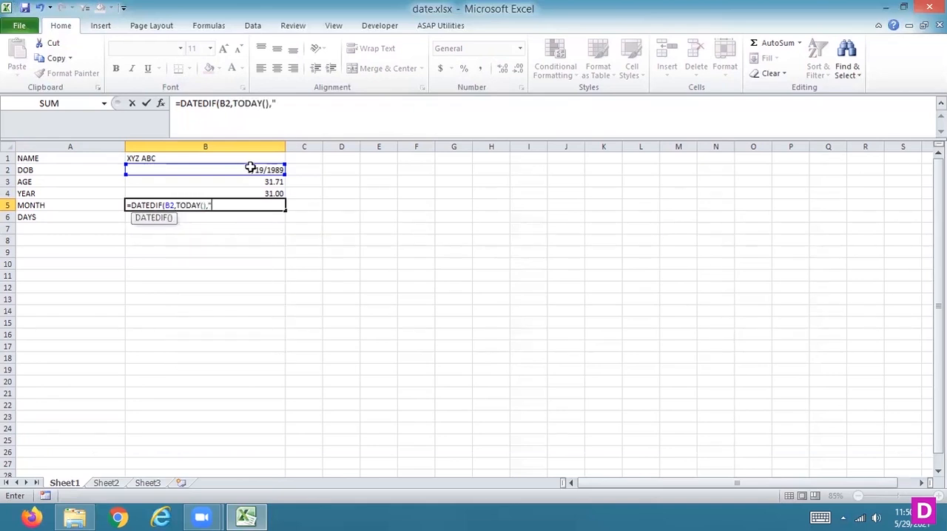
text("))
key(Return)
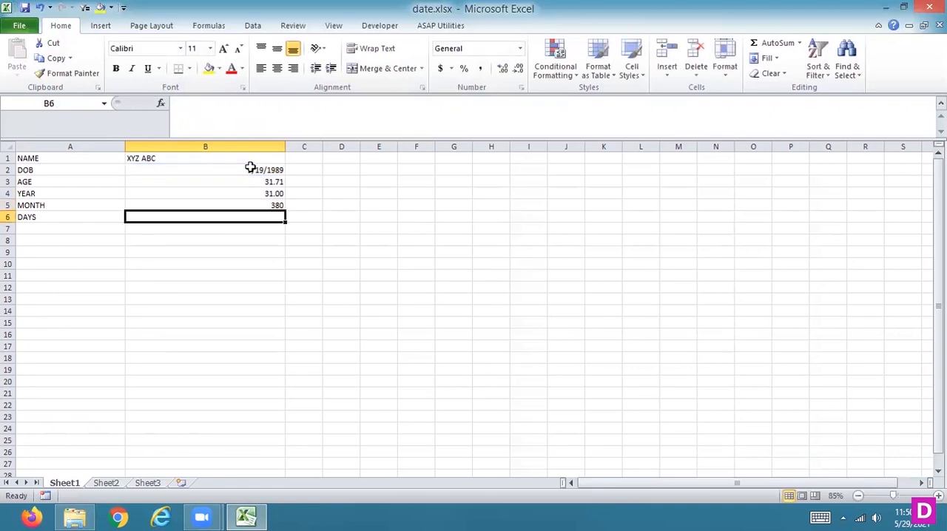
Enter the formula =DATEDIF(B2,TODAY(),"D") in cell B6 to calculate the age in days.
text(=DA)
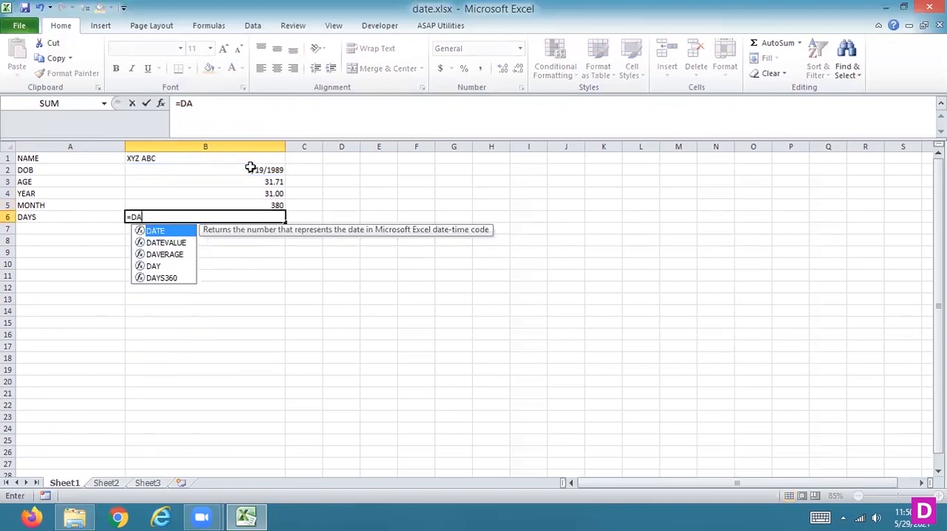
text(TEDIF()
click(251, 168)
text(,)
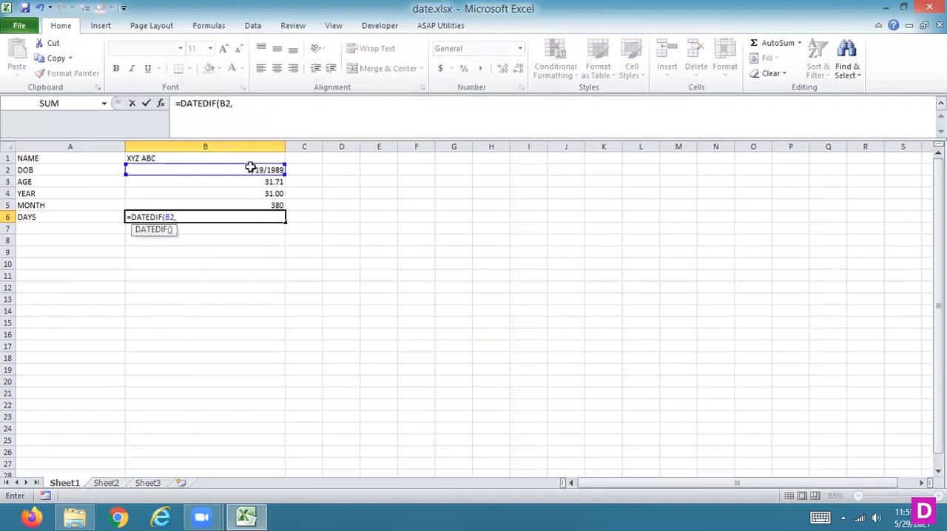
text(TODAY(),)
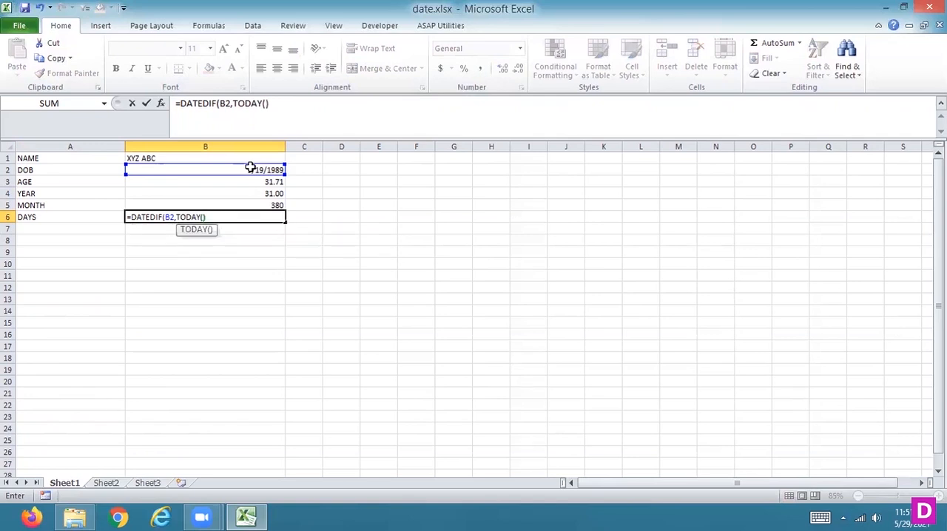
text("D"))
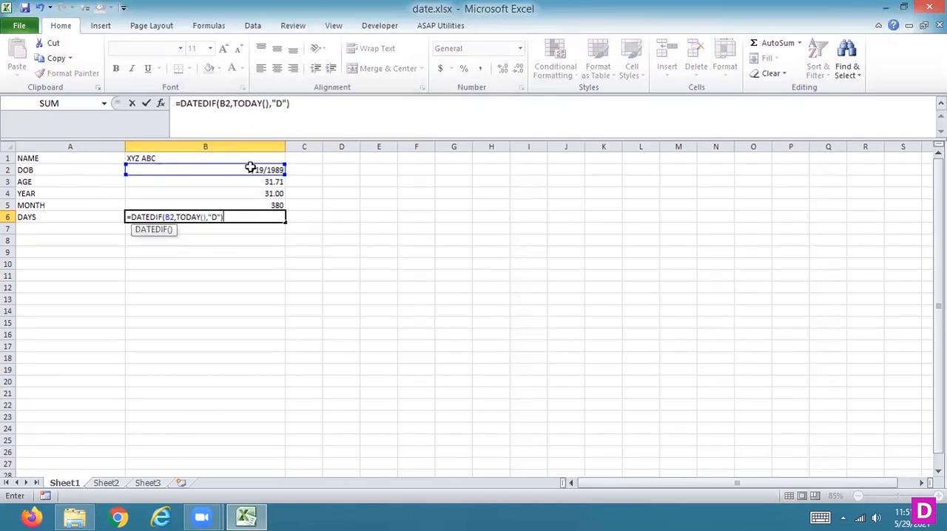
key(Return)
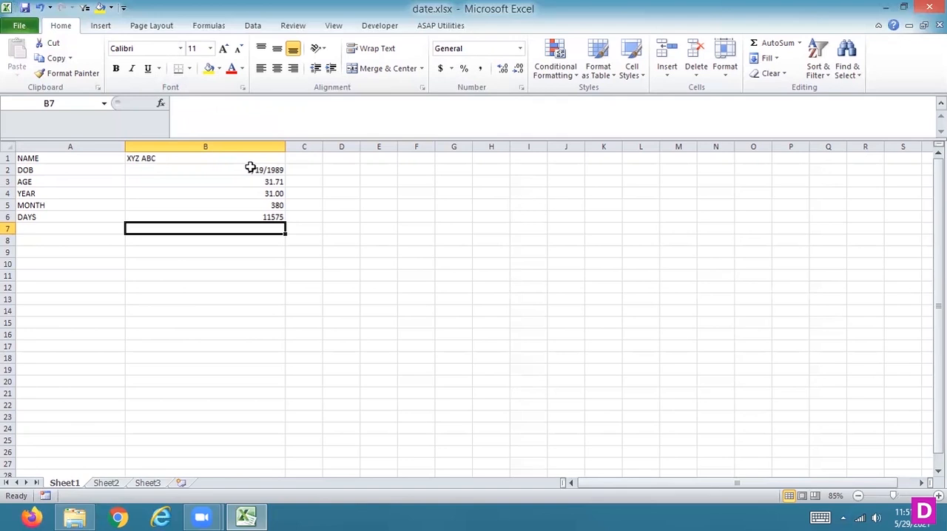
Enter the formula =DATEDIF(B2,TODAY(),"HH") in cell B7 to try calculating the age in hours.
text(=)
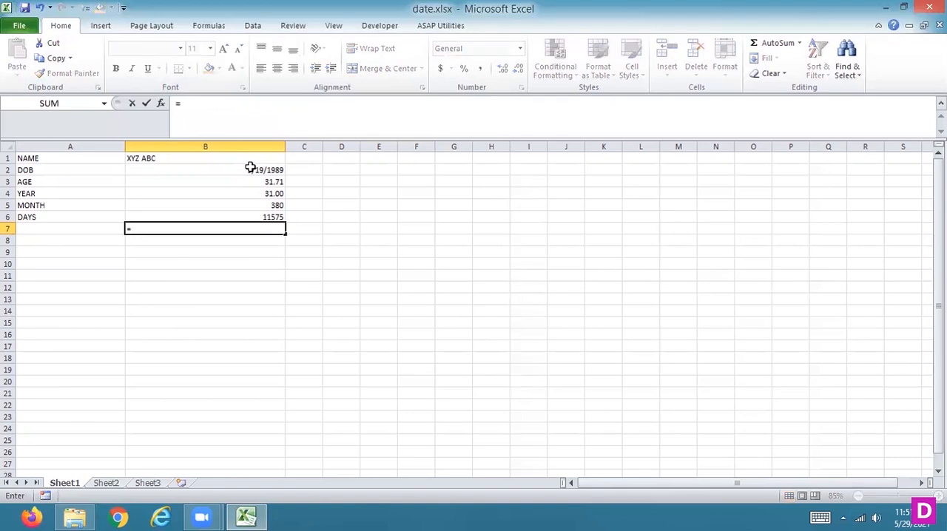
text(DAT)
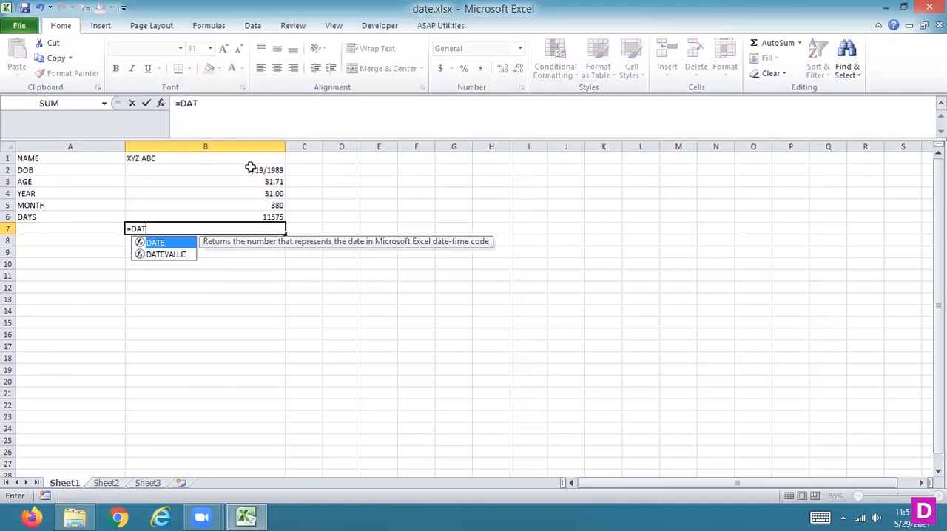
text(EDIF()
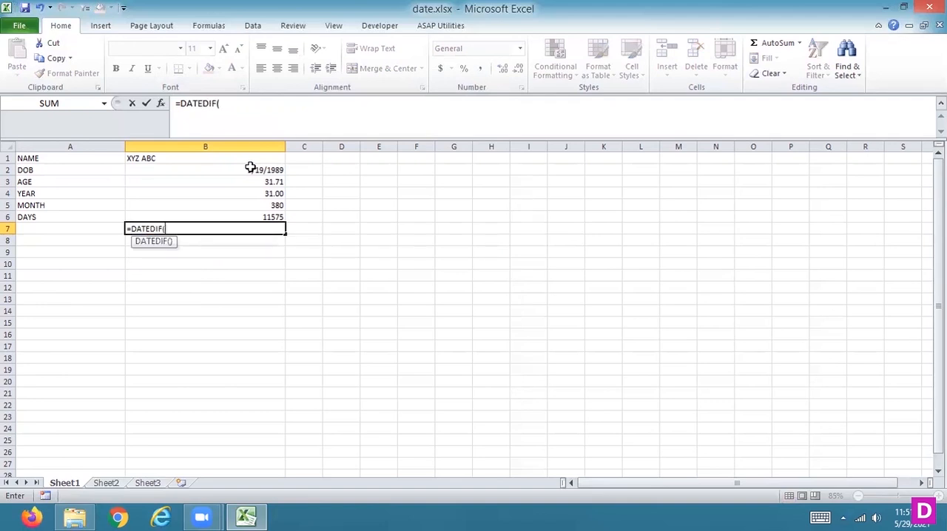
click(251, 168)
text(,)
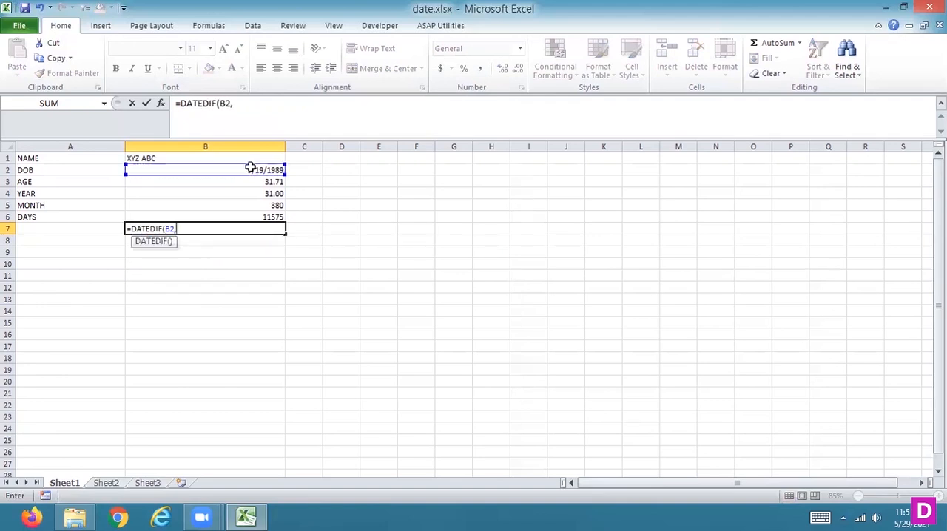
text(TODAY()
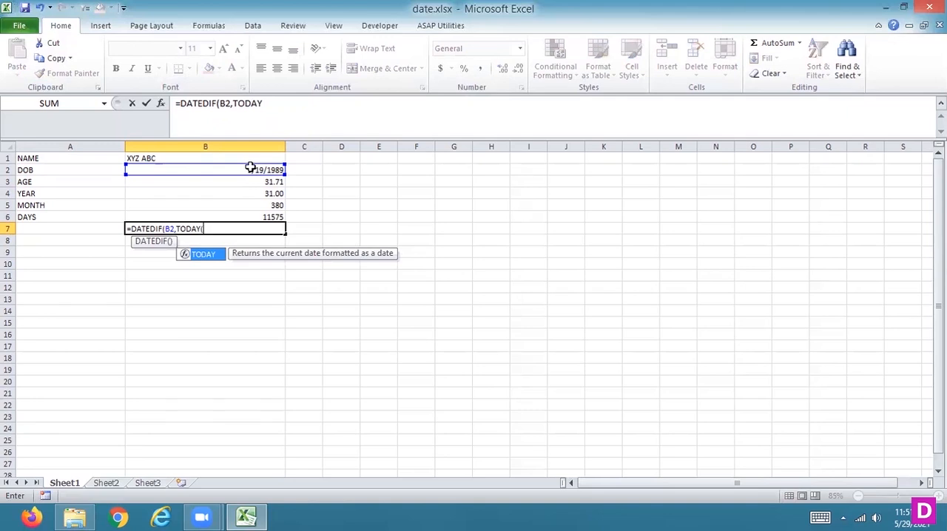
text(),"HH)
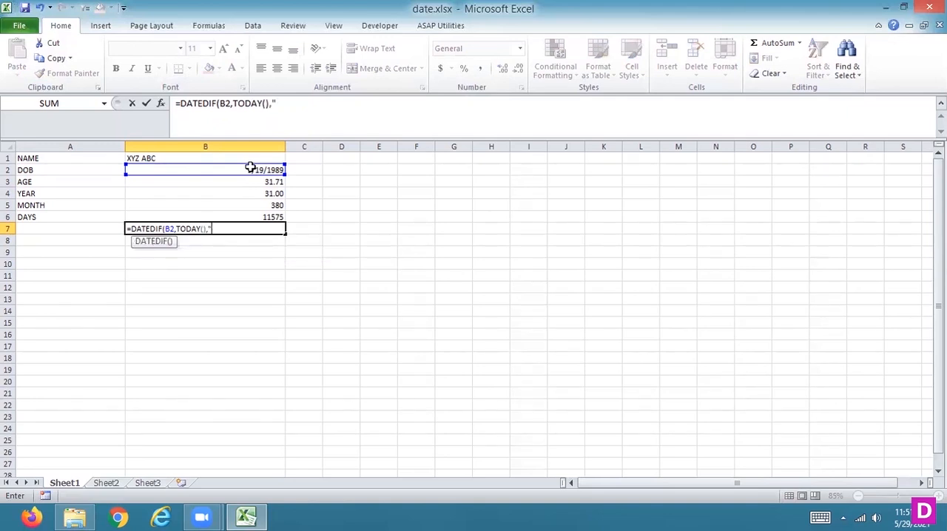
text("))
key(Return)
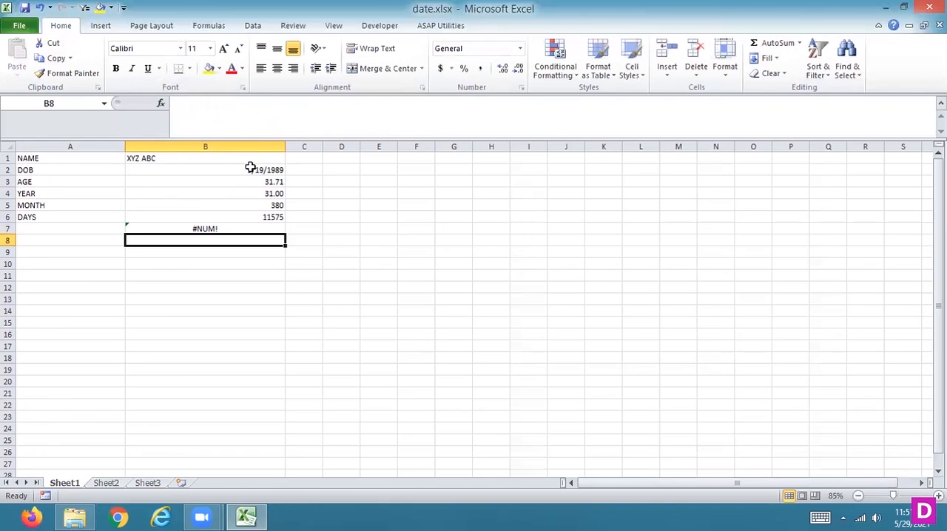
Change the unit in cell B7's DATEDIF formula to "H".
key(Up)
click(289, 104)
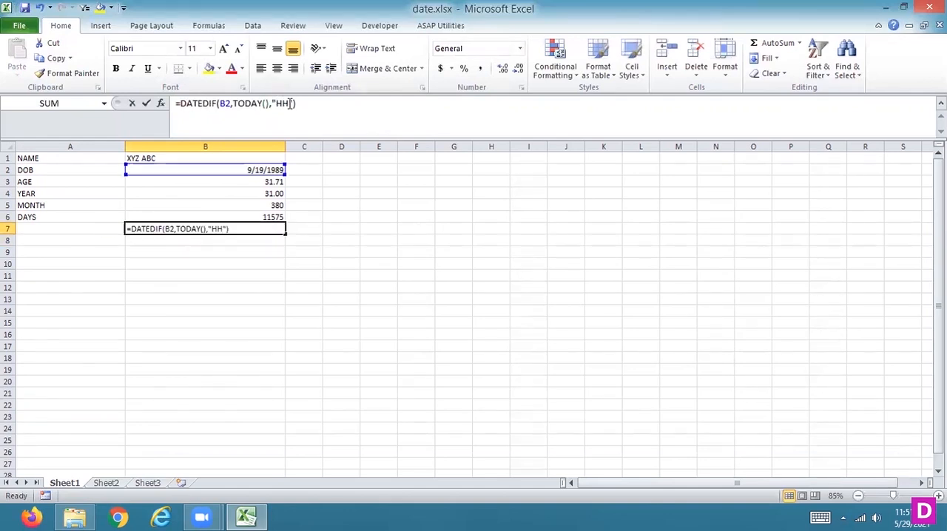
key(Return)
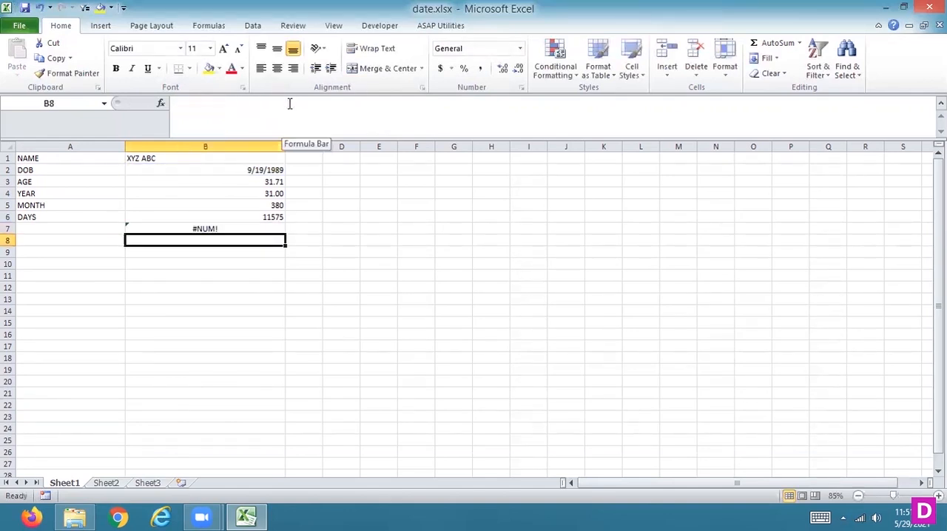
key(Up)
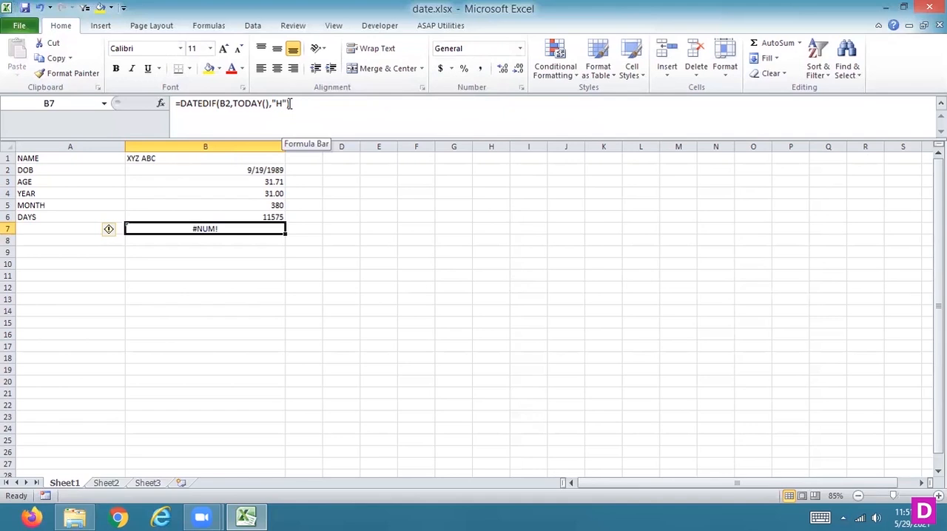
Append the time 12:05 to the date of birth in cell B2.
click(254, 170)
click(263, 104)
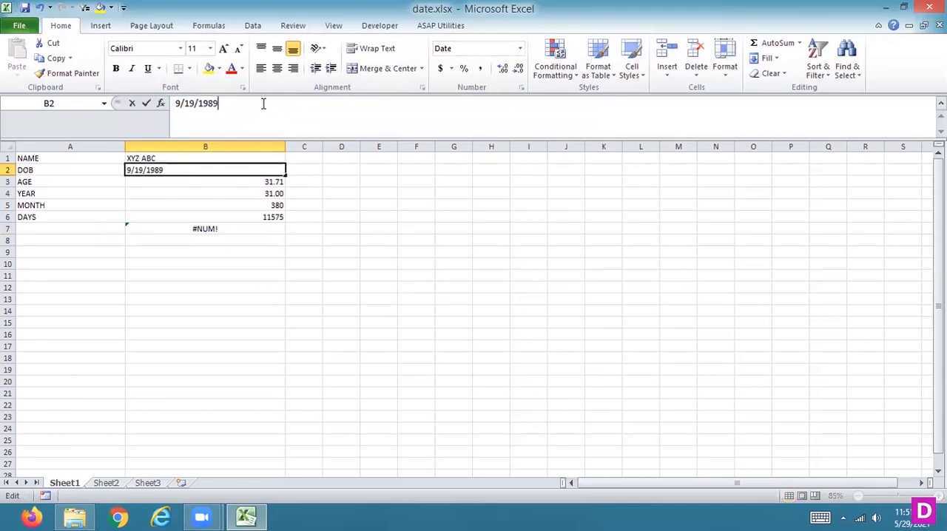
text(12)
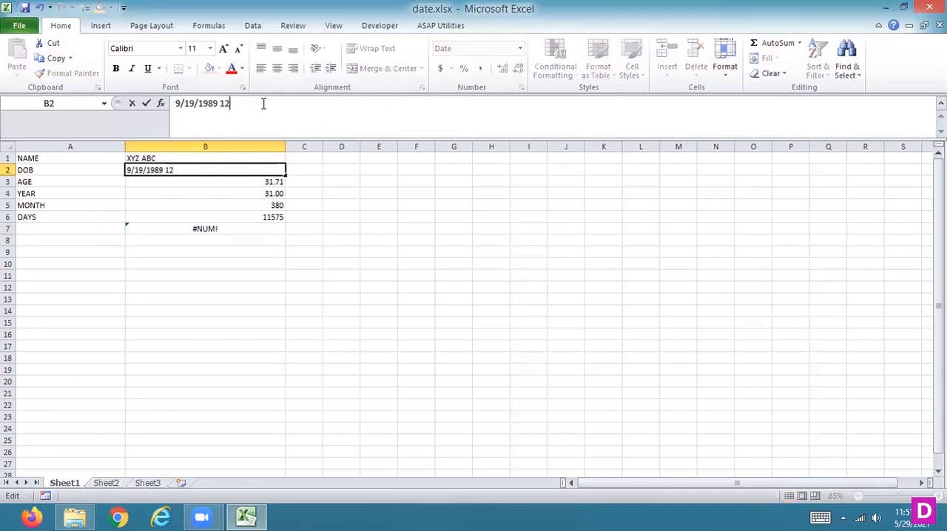
text(:05)
key(Return)
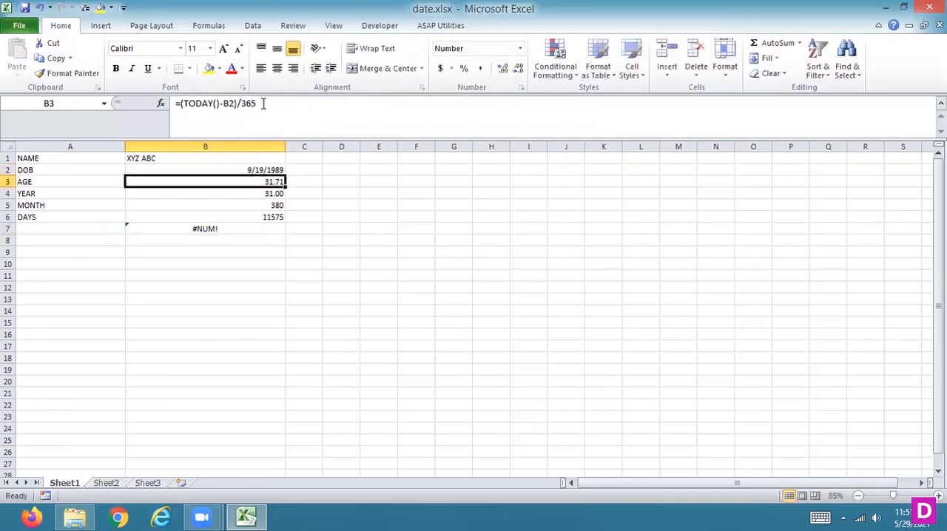
Replace TODAY() with NOW() as the end date in cell B7's DATEDIF formula.
key(Up)
key(Down)
key(Down)
key(Down)
key(Down)
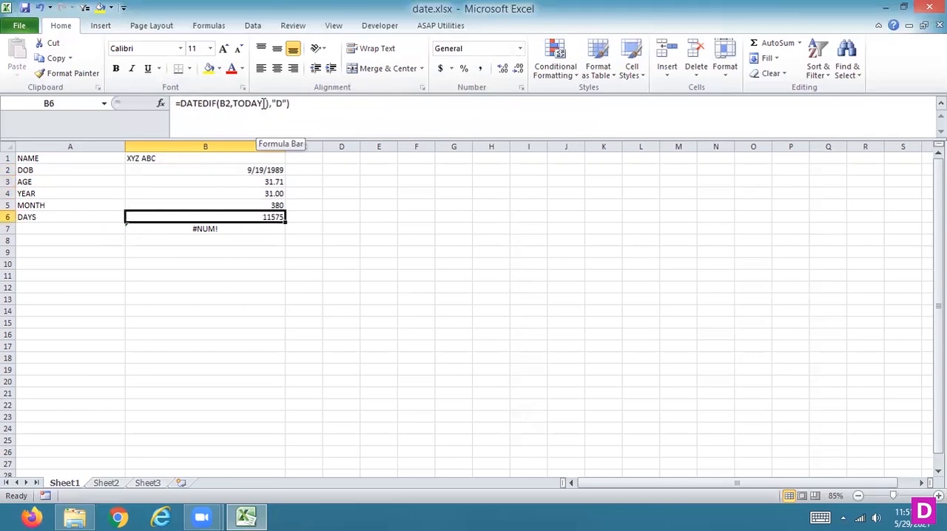
key(Down)
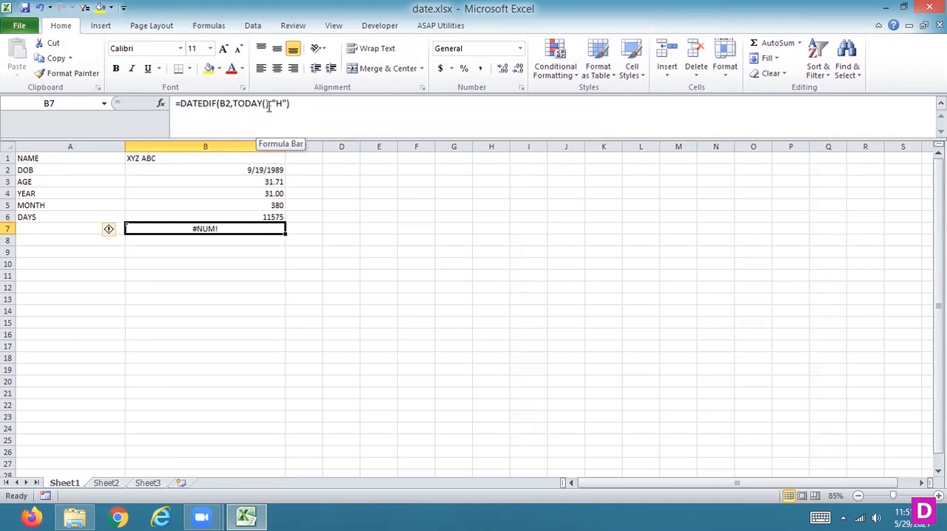
click(268, 108)
key(BackSpace)
key(BackSpace)
key(BackSpace)
key(BackSpace)
key(BackSpace)
key(BackSpace)
key(BackSpace)
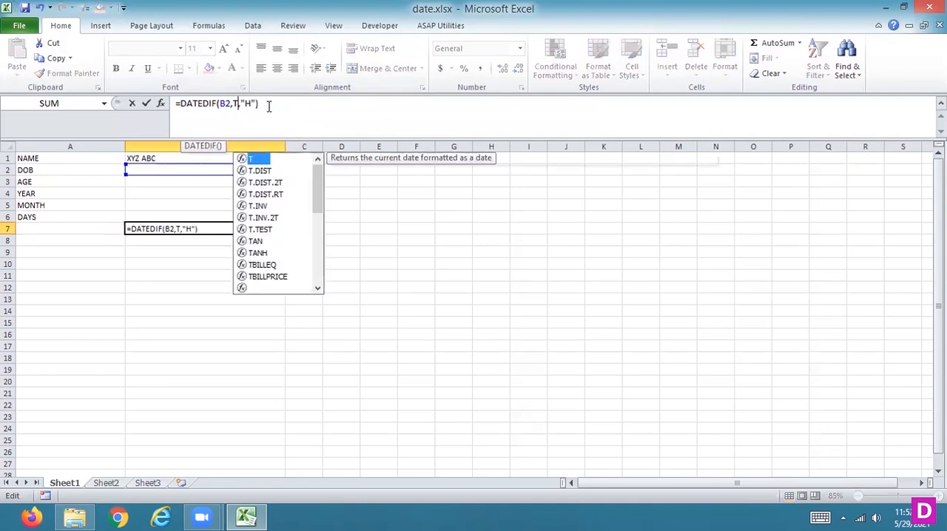
text(NO)
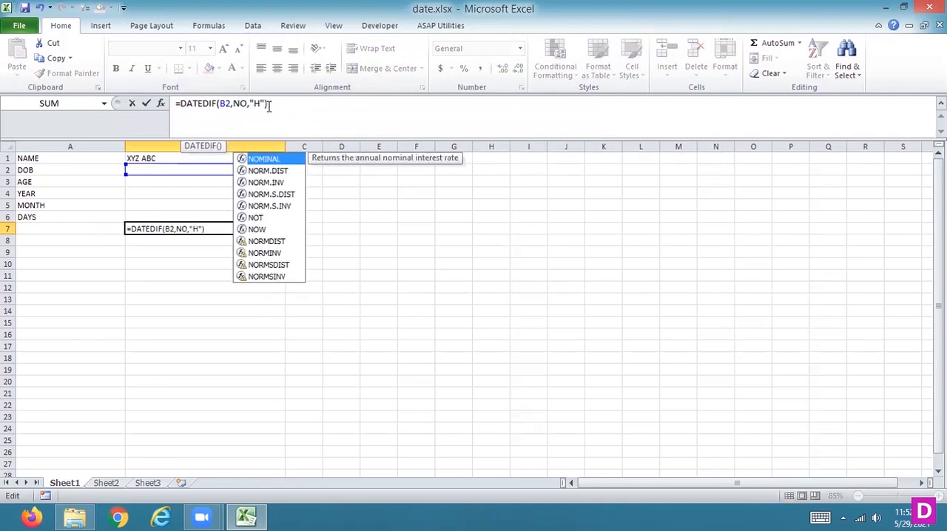
text(W())
key(Return)
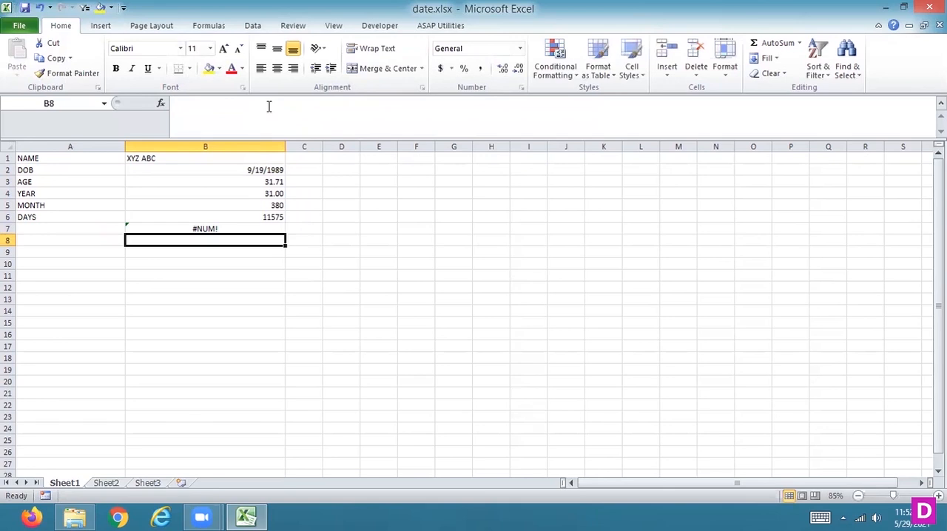
Clear the DATEDIF hours formula from cell B7.
key(Up)
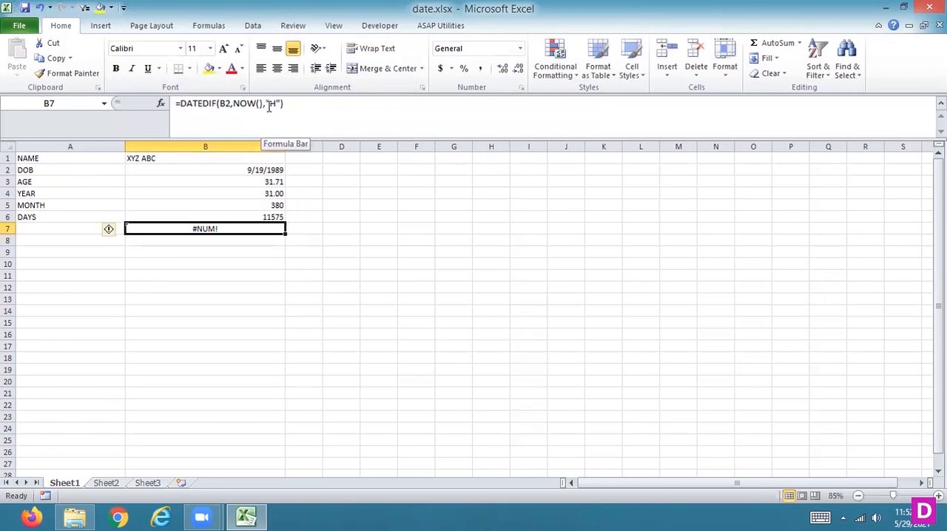
click(276, 104)
key(BackSpace)
text(D)
key(BackSpace)
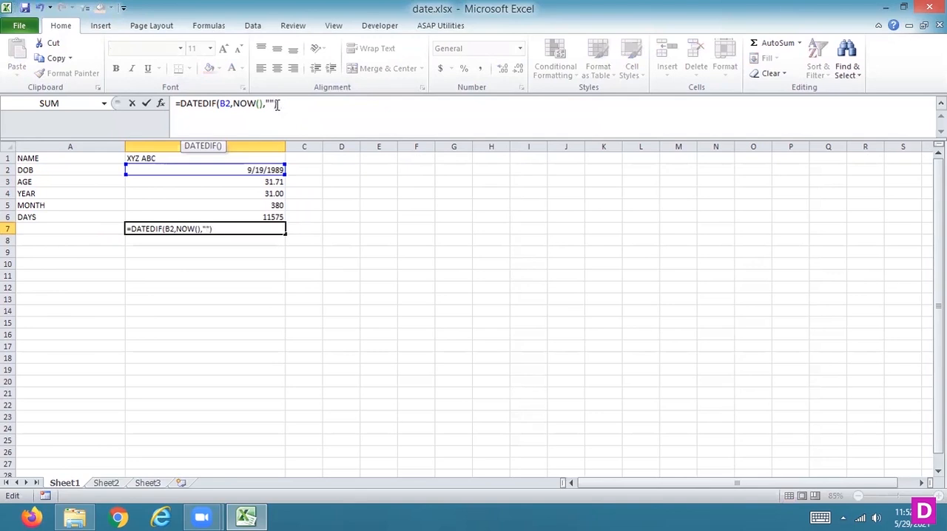
drag(280, 103, 149, 87)
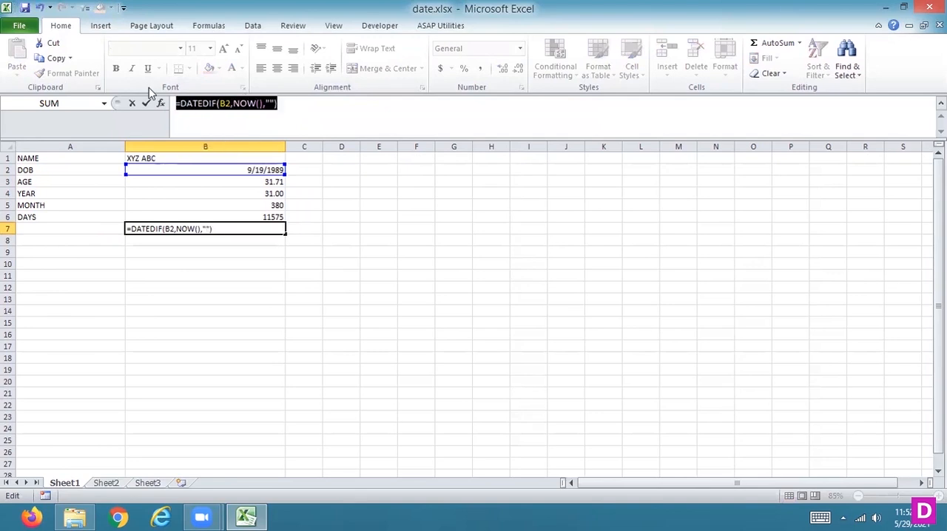
key(Delete)
key(Escape)
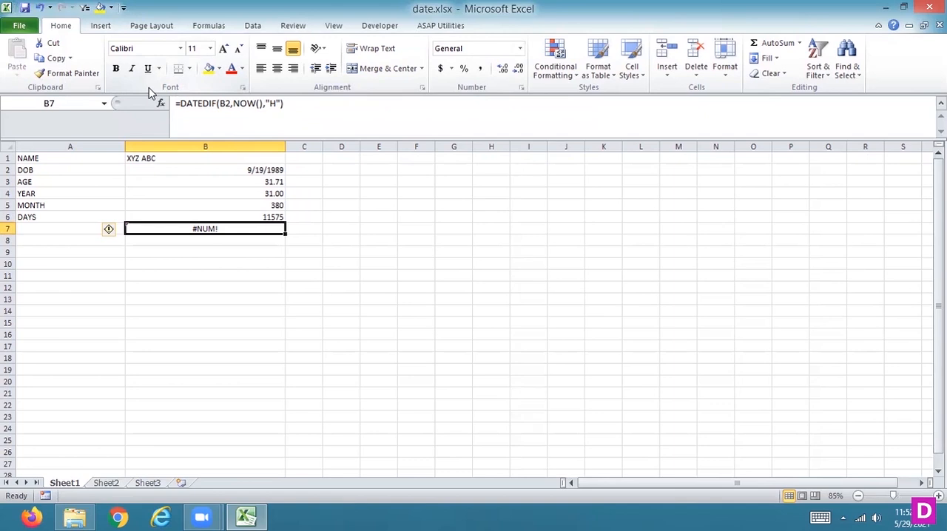
key(Delete)
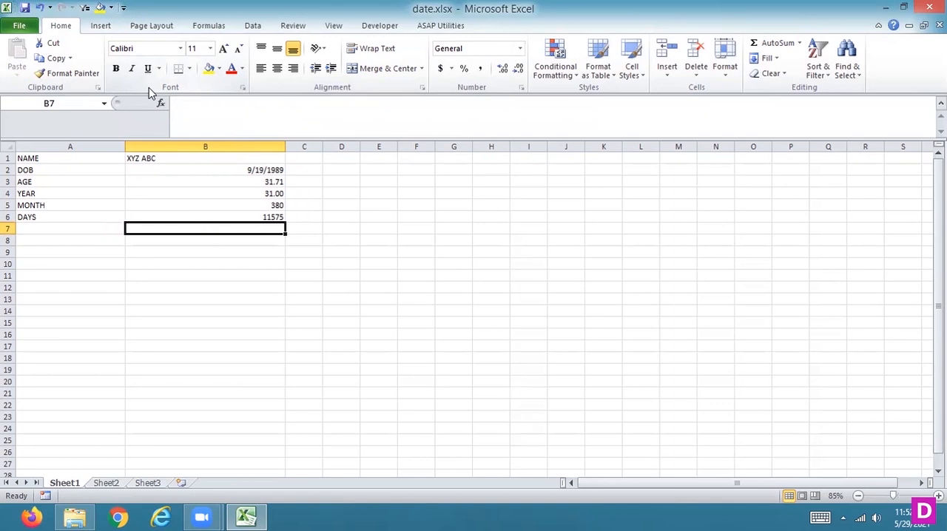
Review the DATEDIF formulas for years, months and days in cells B4 to B6.
key(Up)
key(Up)
key(Up)
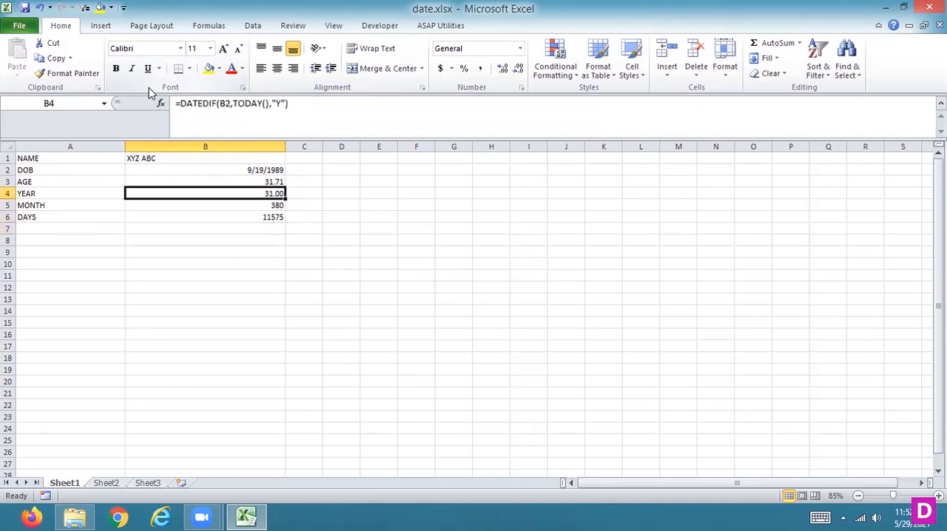
key(Down)
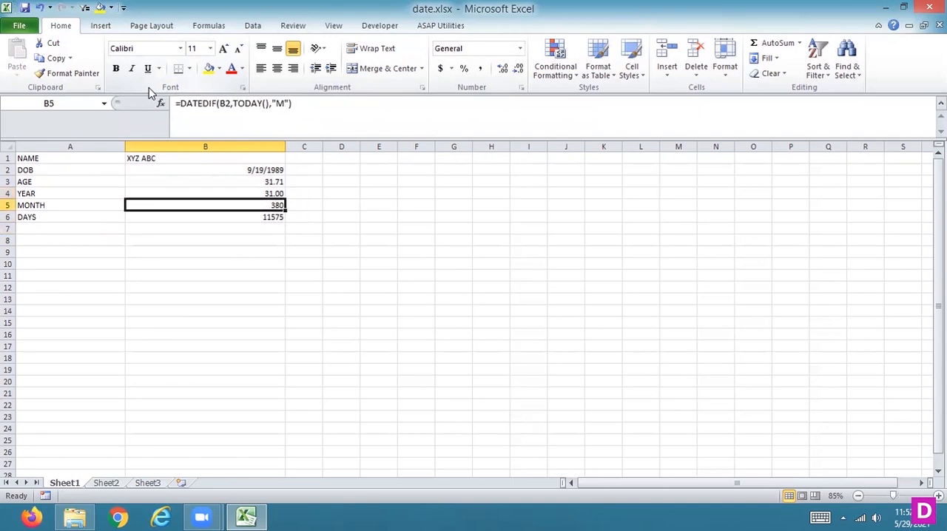
key(Down)
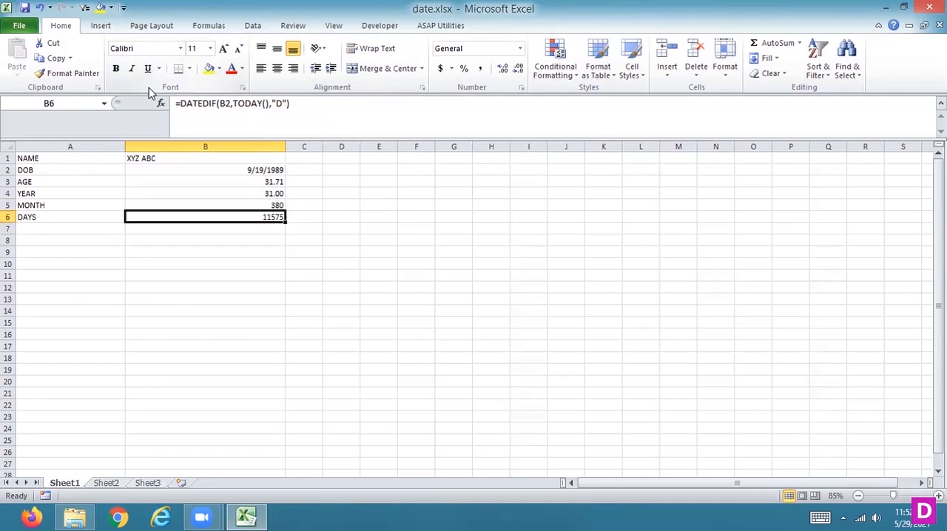
key(Down)
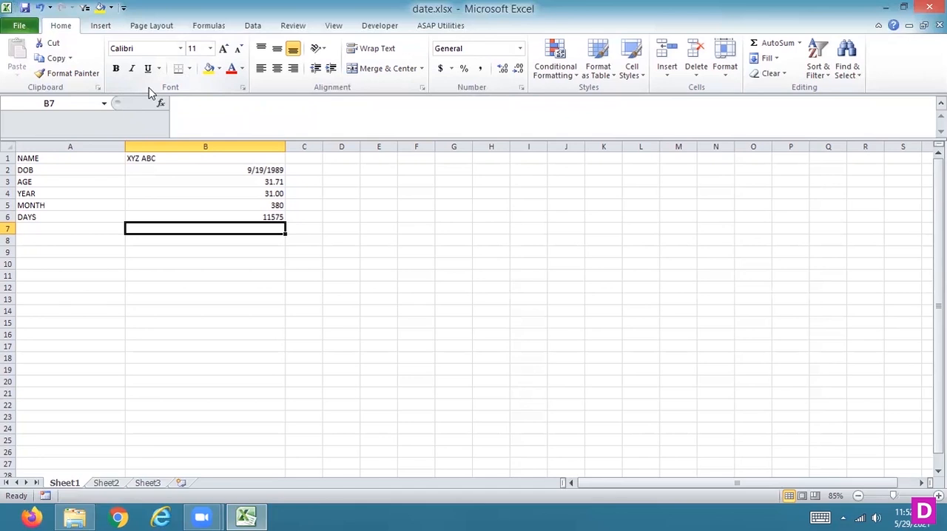
text(=CO)
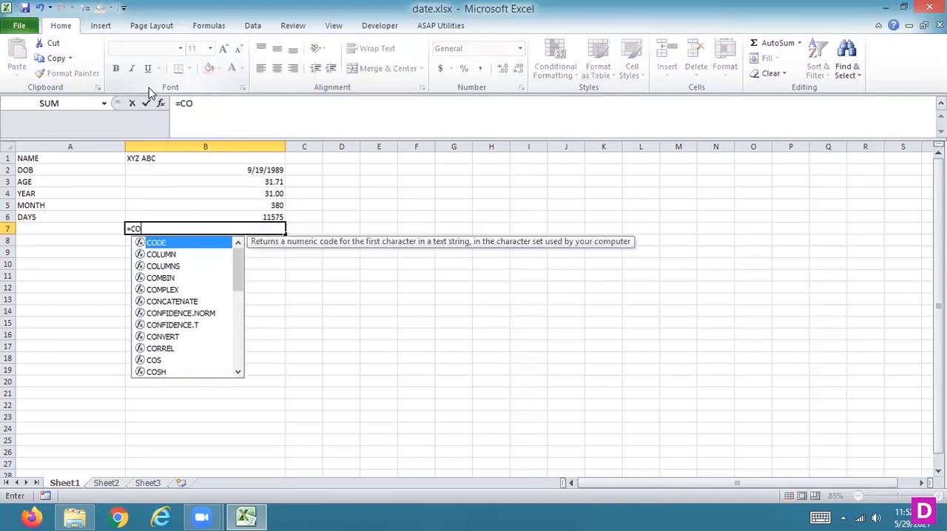
key(BackSpace)
key(BackSpace)
key(BackSpace)
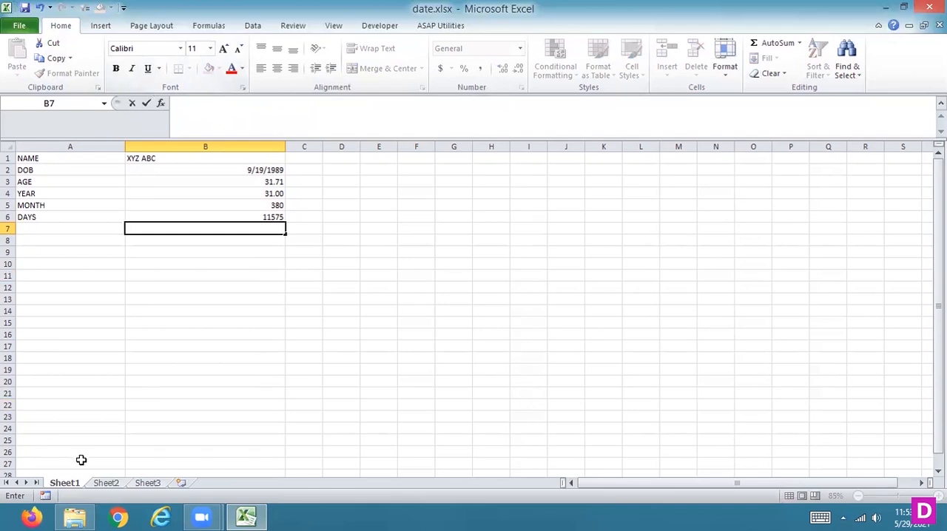
Switch to Sheet2 and enter the header MOBILENO in cell A1.
click(108, 483)
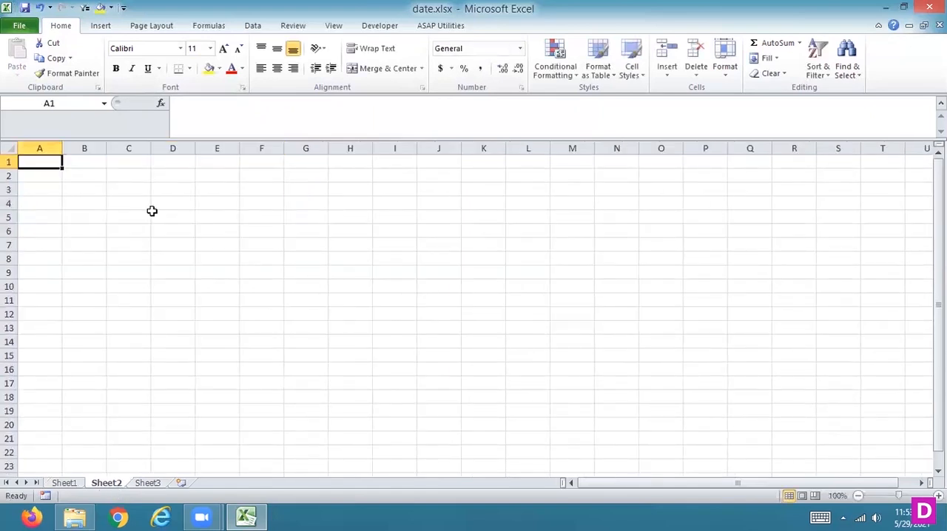
text(MO)
key(BackSpace)
key(BackSpace)
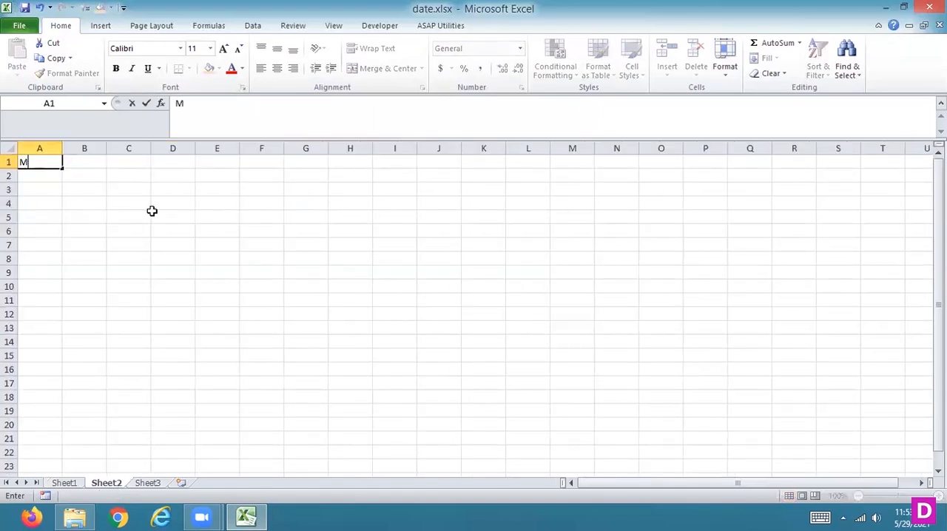
text(MOBILENO)
key(Return)
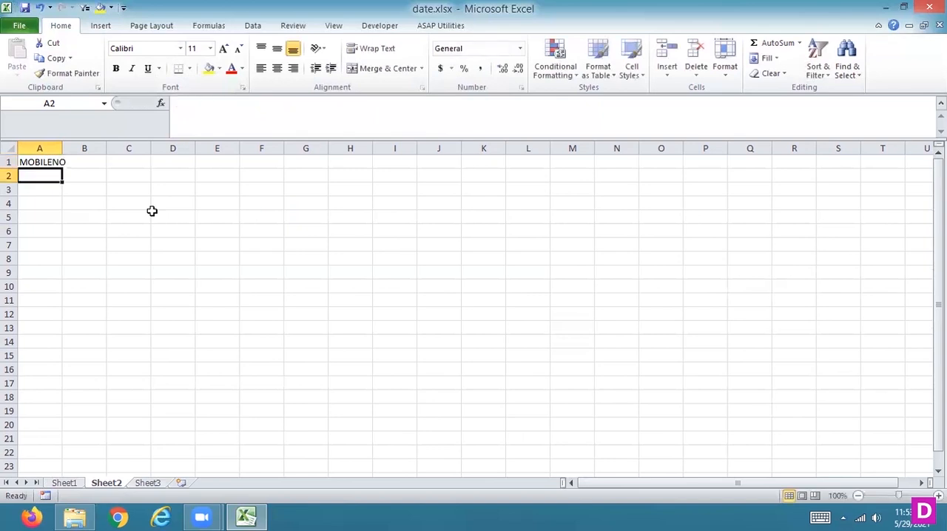
Enter four sample ten-digit mobile numbers in cells A2 to A5 below the MOBILENO header.
text(1234567890)
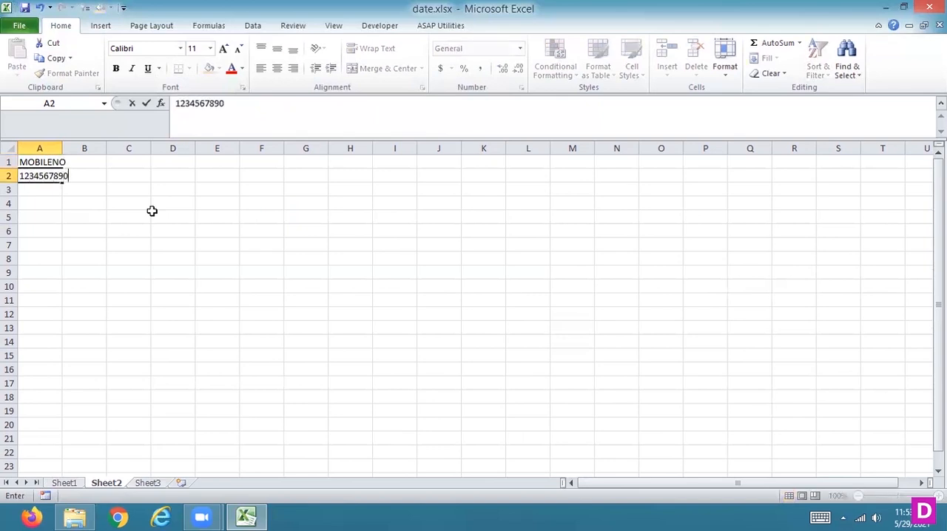
key(Return)
text(9)
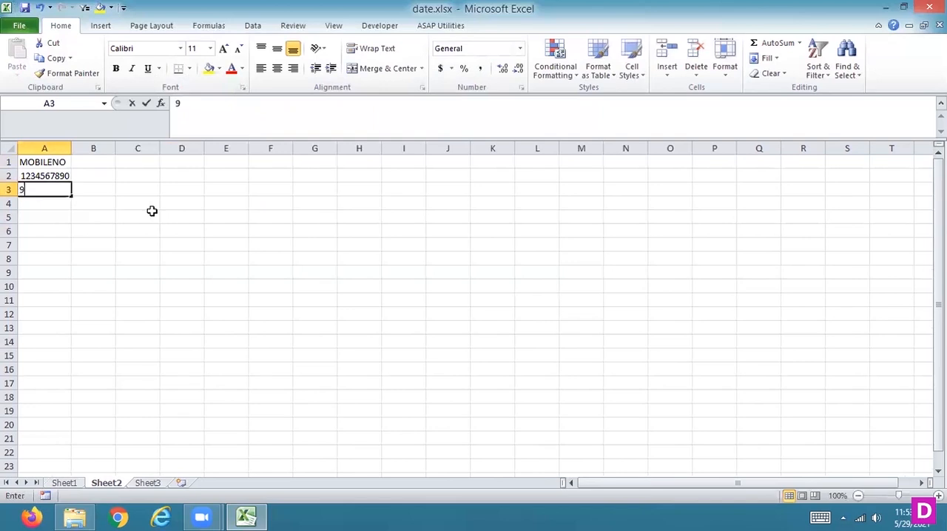
text(999999999)
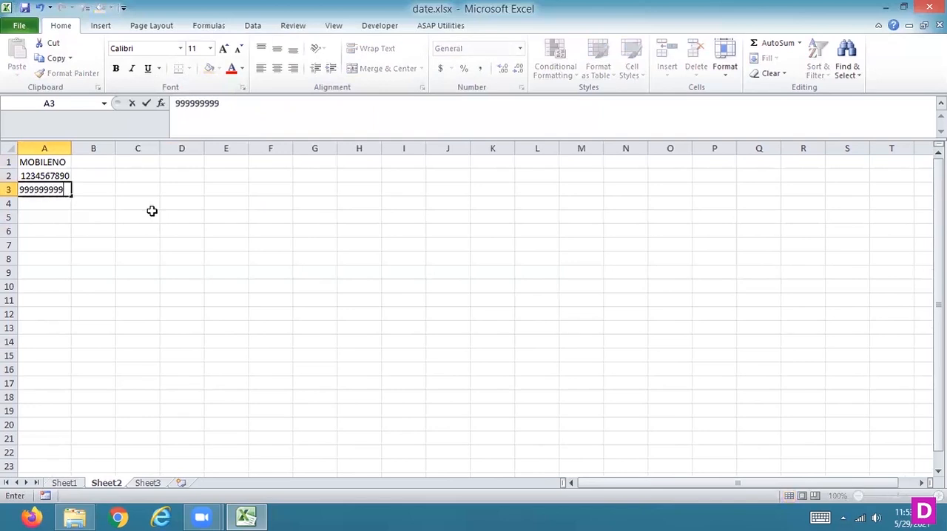
key(Return)
text(11)
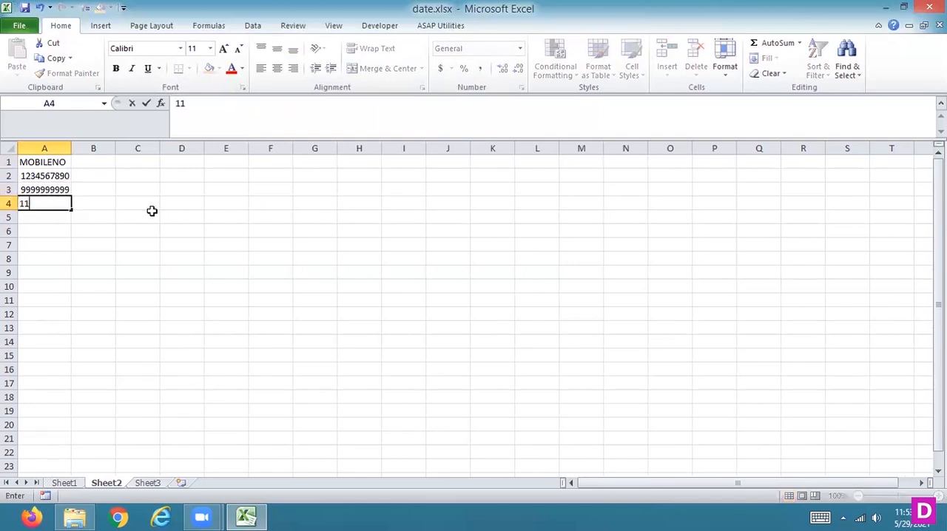
text(11111111)
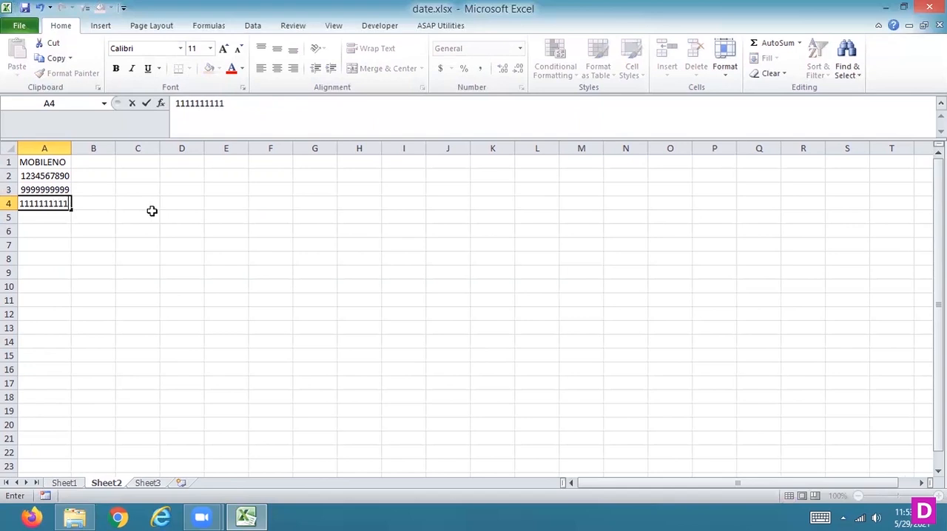
key(Return)
text(2222222222)
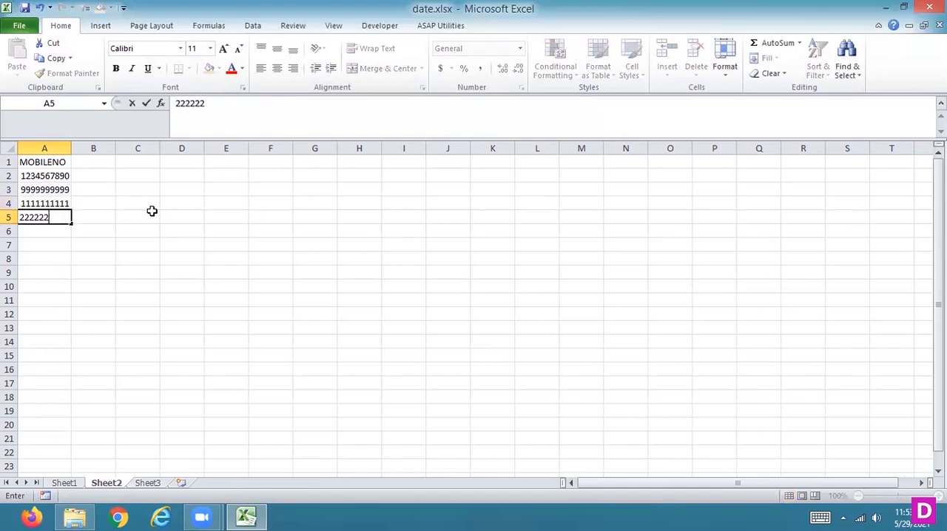
key(Return)
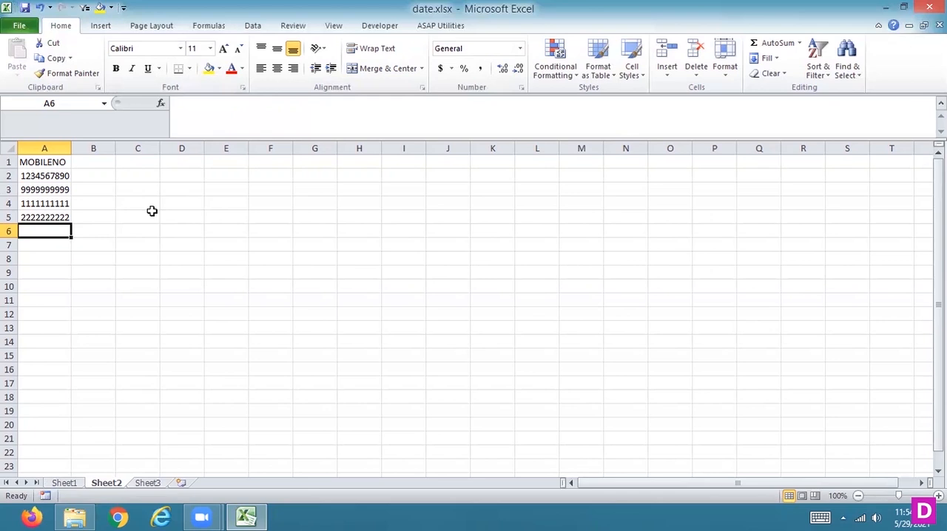
Enter the header MOBILENO in cell B1 and clear it again.
key(Up)
key(Up)
key(Up)
key(Up)
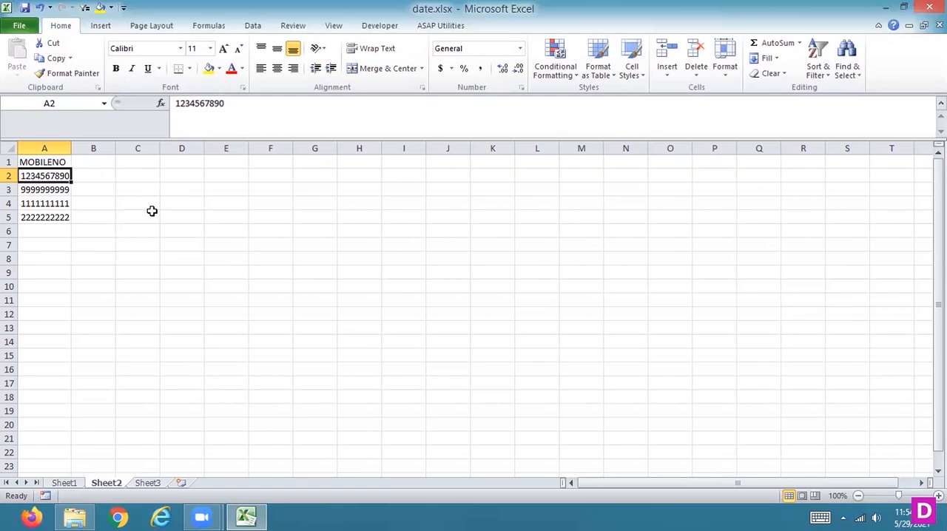
key(Up)
key(Right)
text(MOBILR)
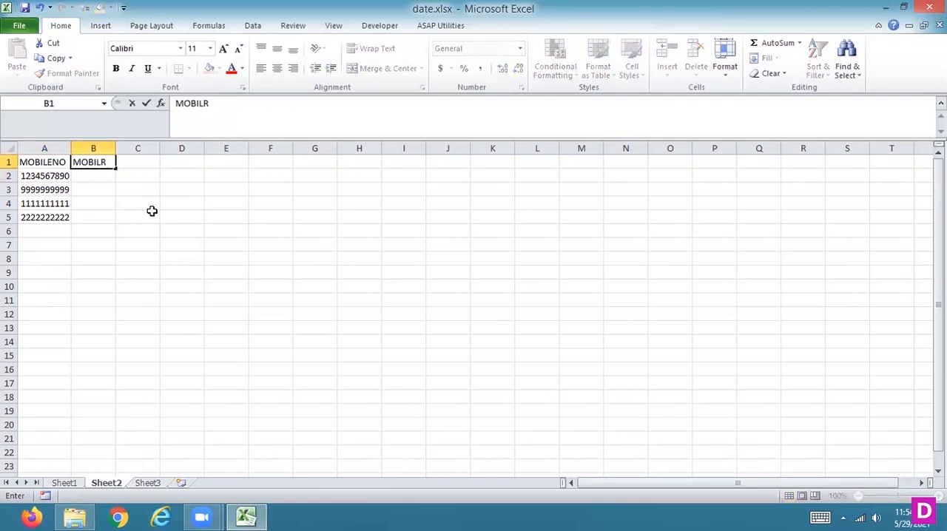
key(BackSpace)
text(ENO)
key(Tab)
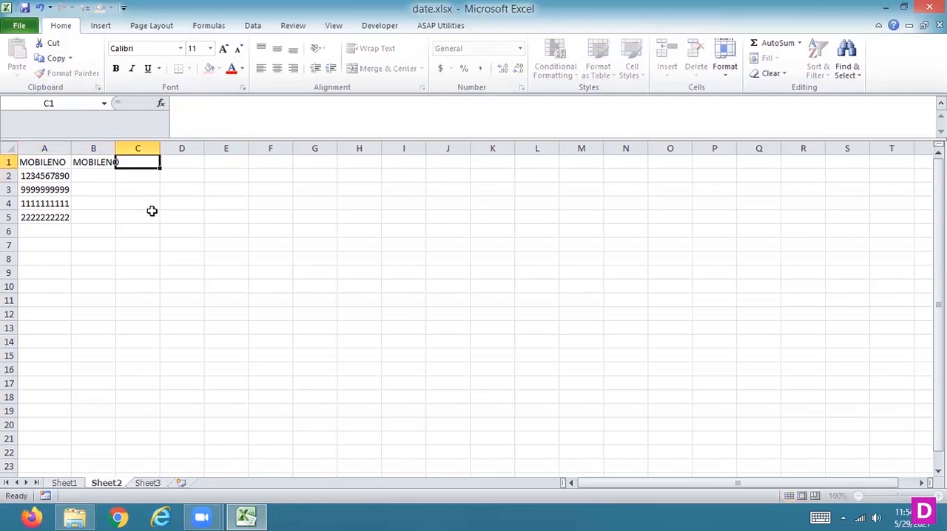
key(Return)
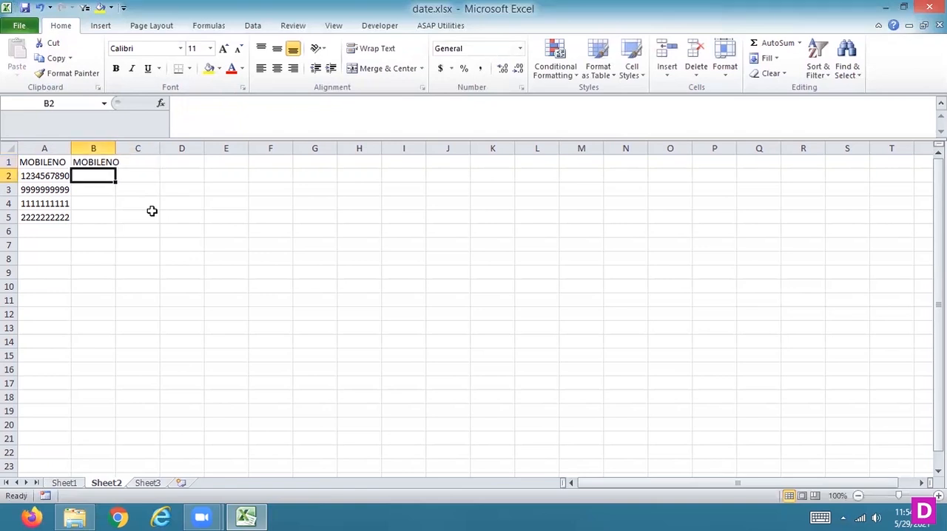
key(Up)
key(Delete)
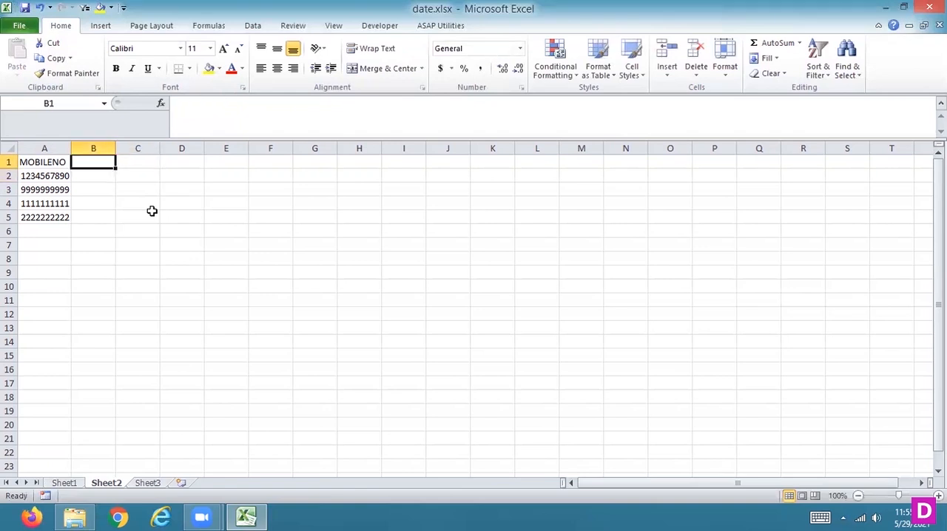
Add the country code prefix +(91)- in front of the mobile number in cell A2 and widen column A.
key(Down)
key(Left)
click(175, 105)
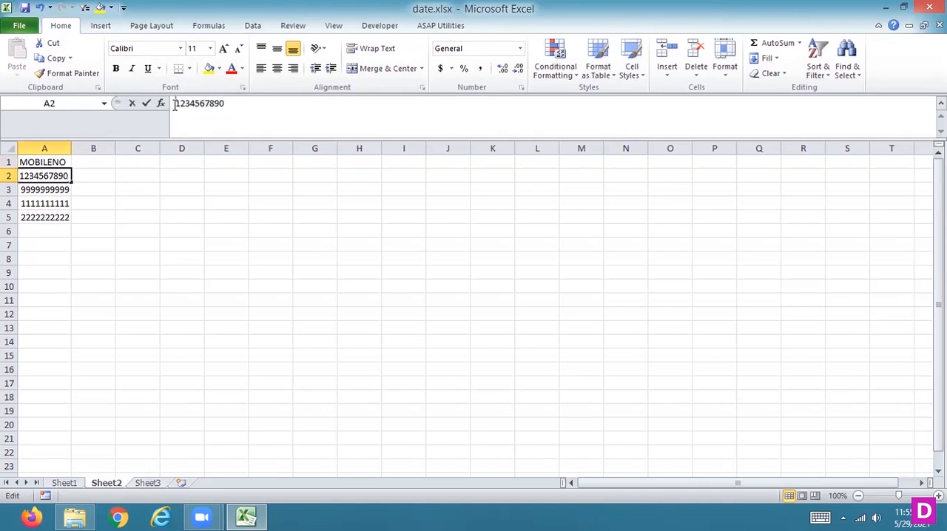
text(+(91)
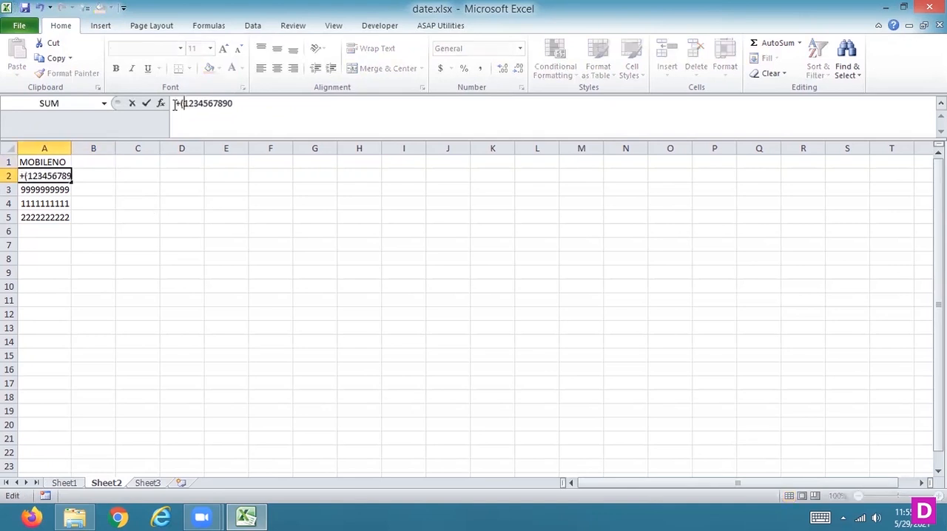
text()-)
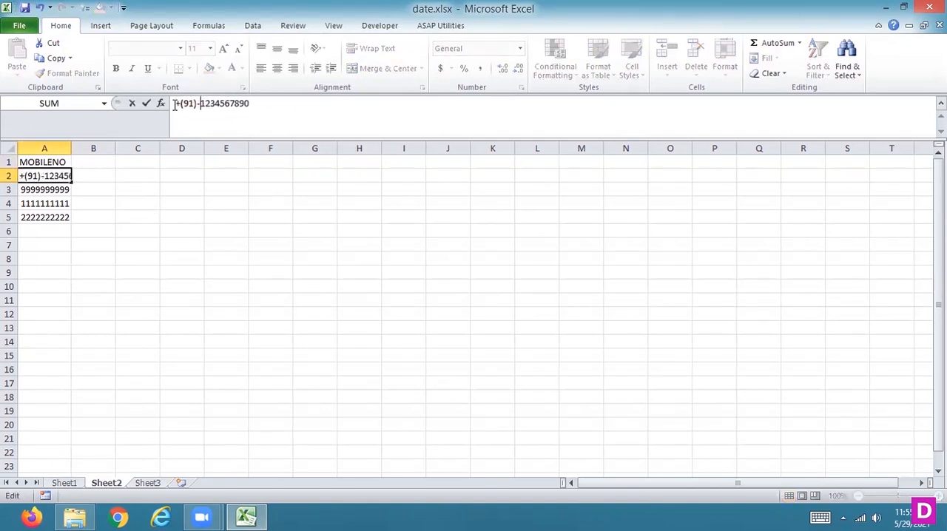
key(Return)
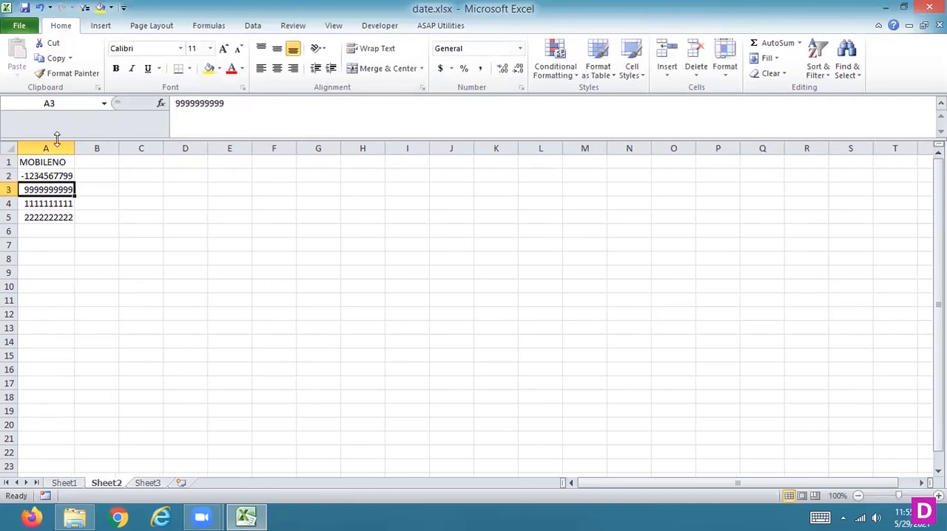
drag(75, 150, 96, 151)
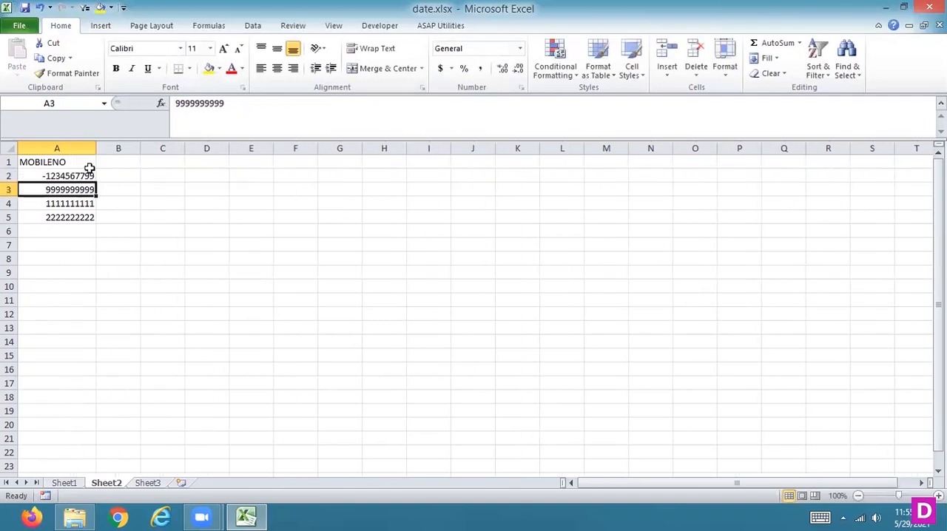
Try to remove the leading equals sign from the prefixed mobile number in cell A2.
click(87, 172)
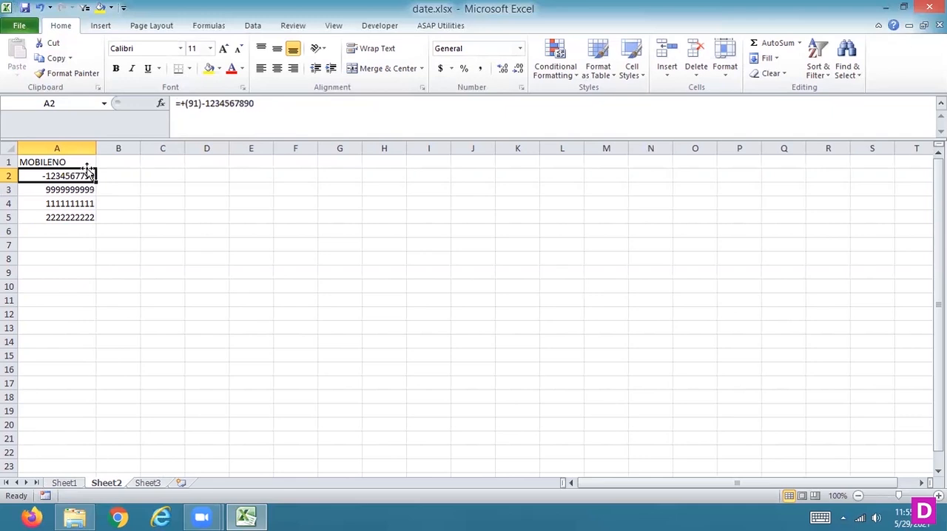
click(182, 102)
key(Delete)
key(Return)
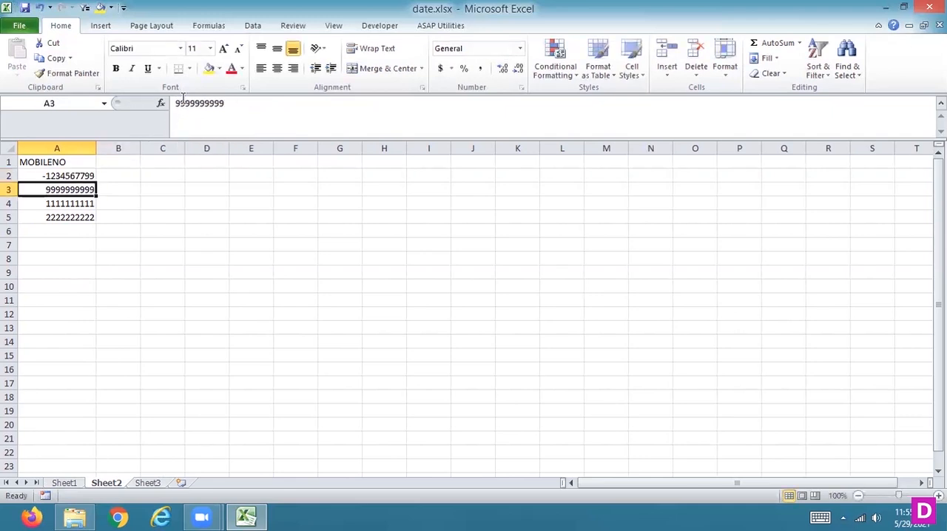
key(Up)
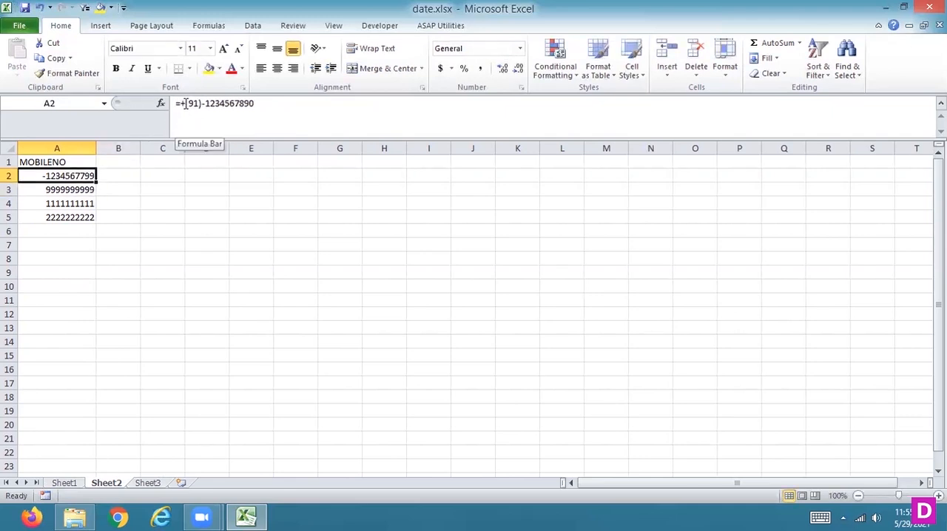
click(179, 104)
key(BackSpace)
text(+)
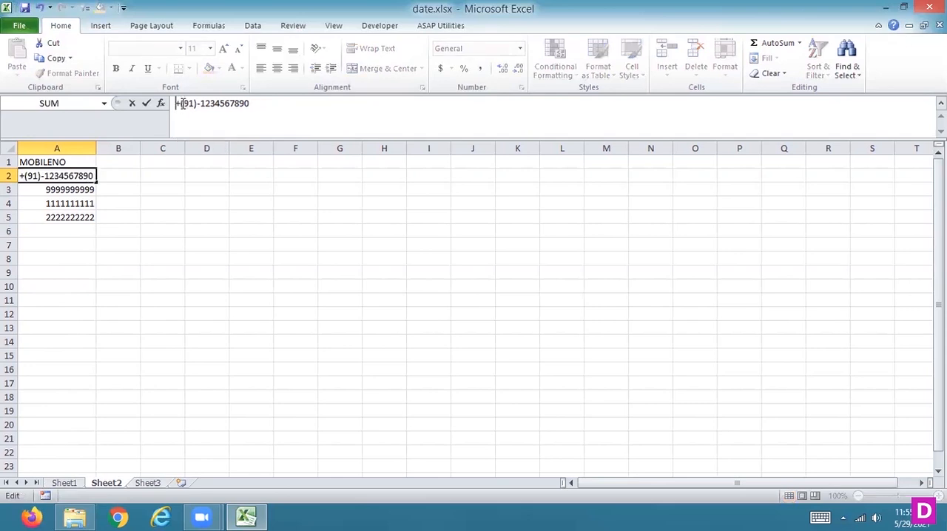
key(Return)
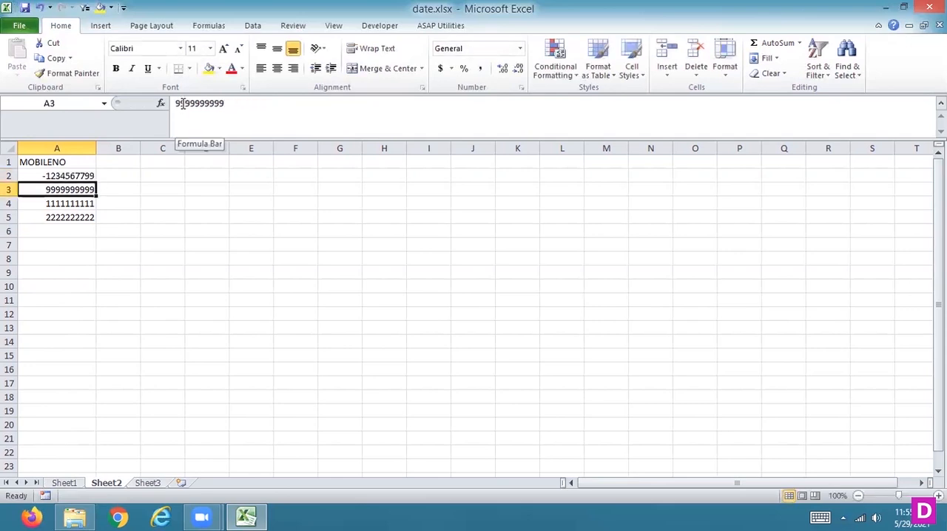
Replace the formula in cell A2 with the plain ten-digit mobile number without the country code.
click(76, 175)
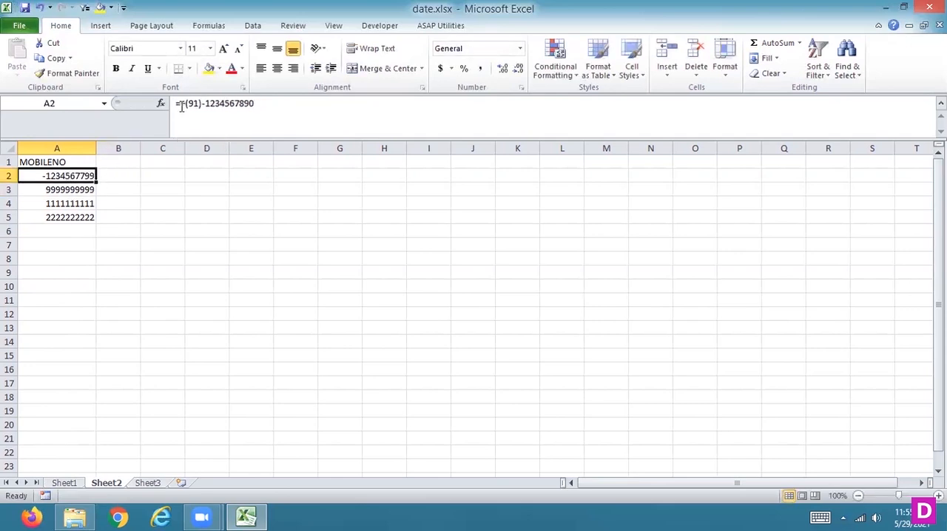
drag(279, 103, 172, 101)
key(BackSpace)
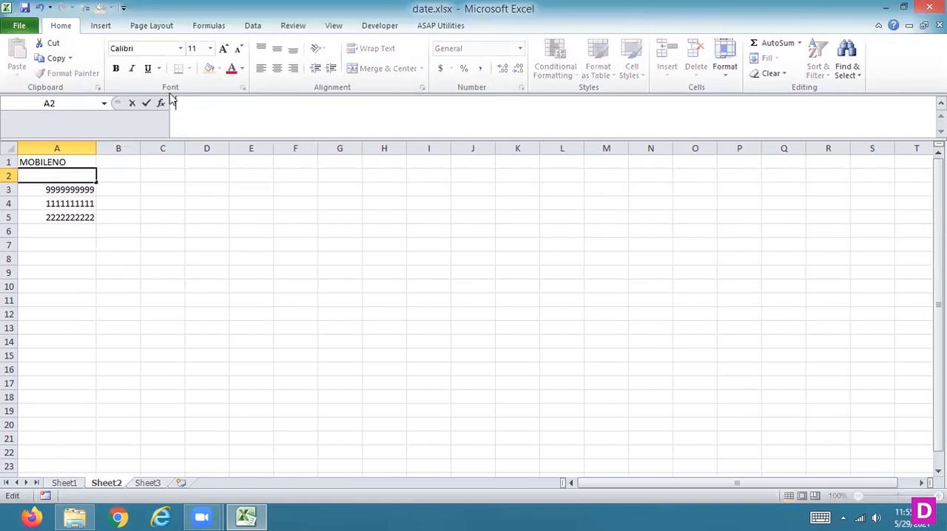
text(1234567890)
key(Return)
Enter the header MOBILENO in cell B1 for the column of prefixed numbers.
key(Up)
key(Right)
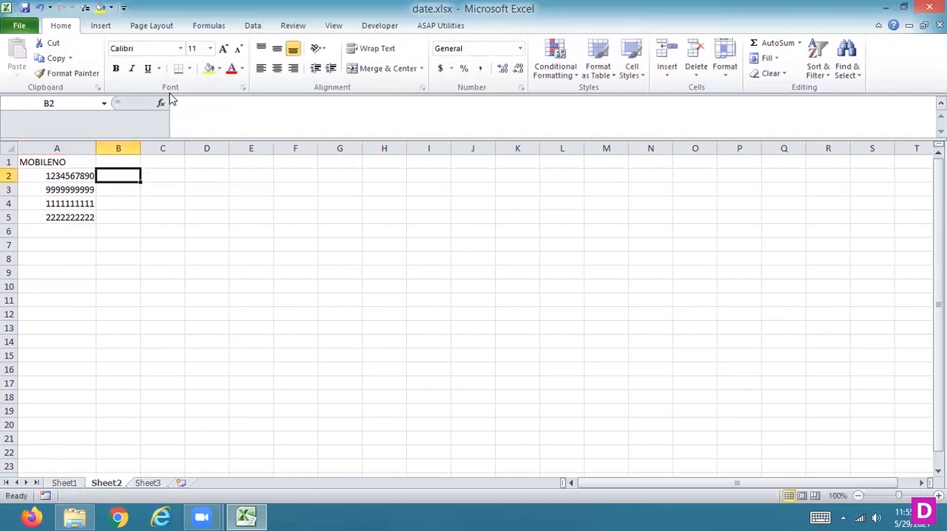
key(Up)
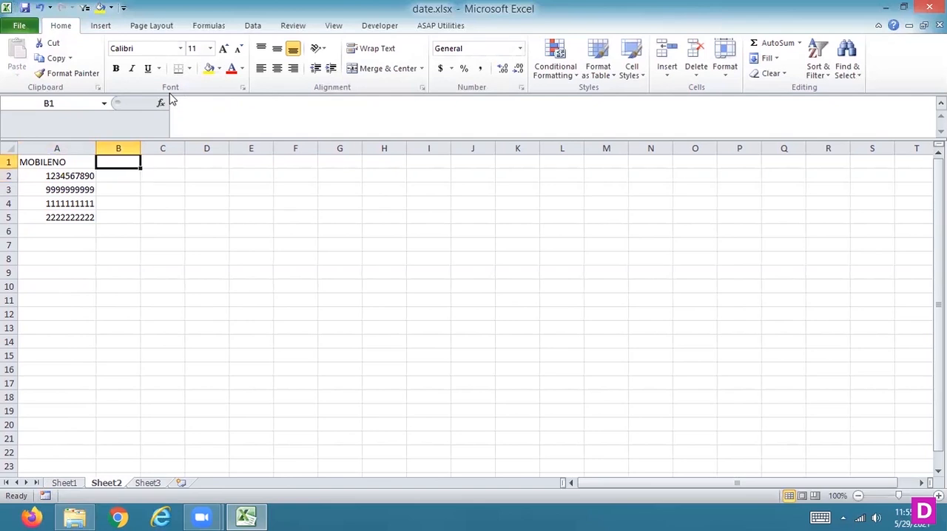
text(MO)
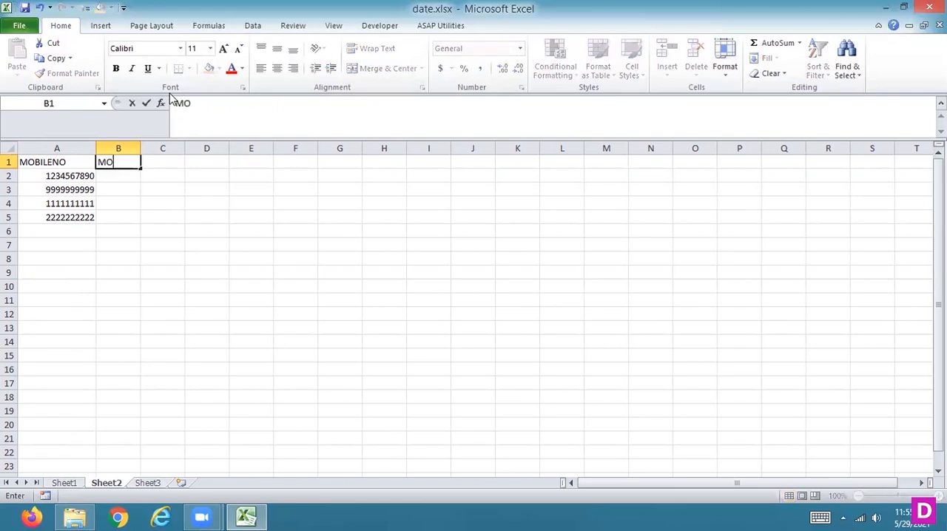
text(BILENO)
key(Return)
Enter the formula =CONCATENATE("+(91)-",A2) in cell B2 to join the country code with the mobile number.
text(=CON)
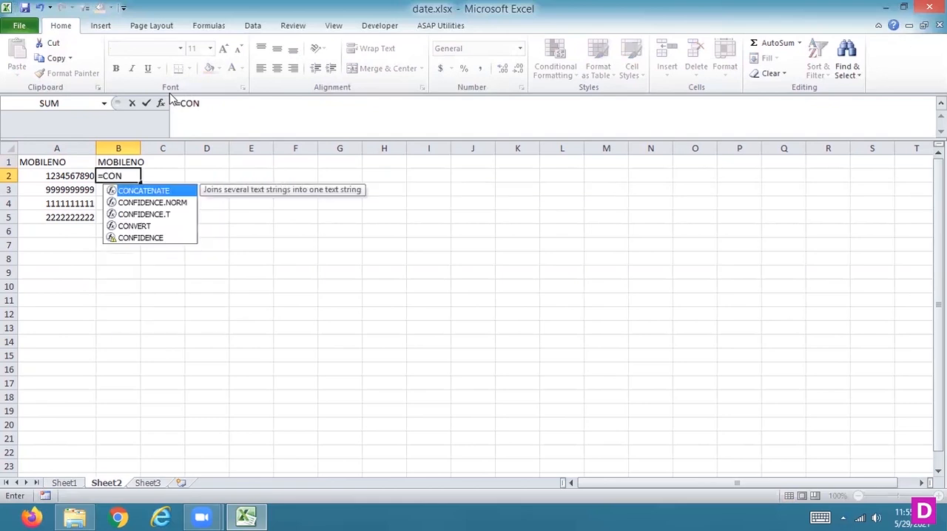
double_click(163, 195)
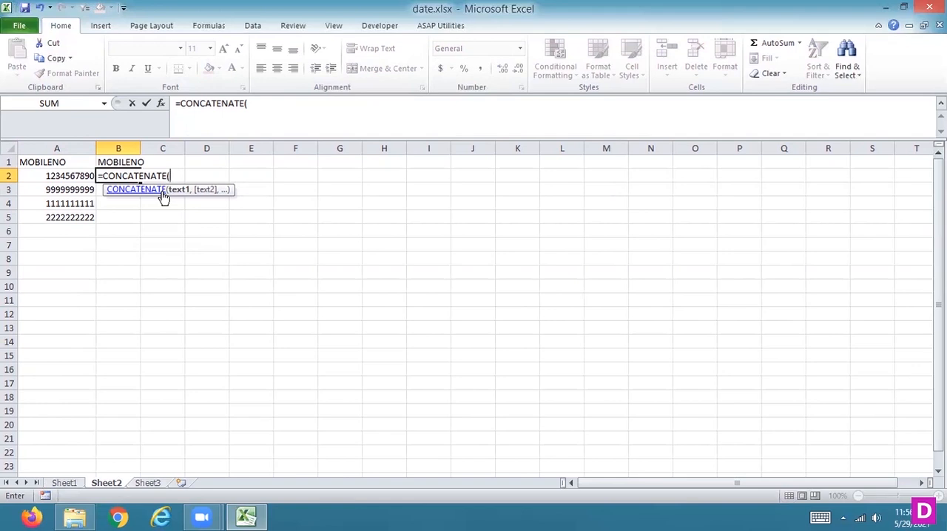
text("+(91)",)
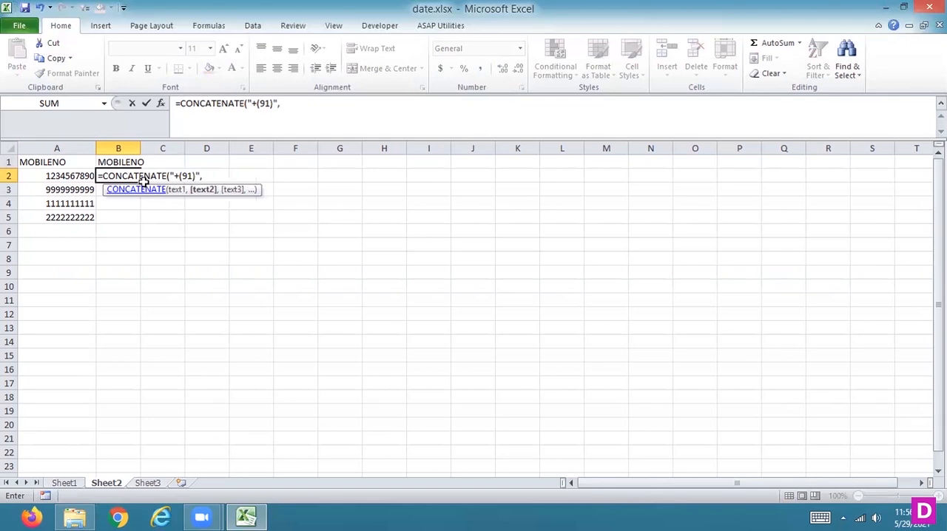
click(192, 176)
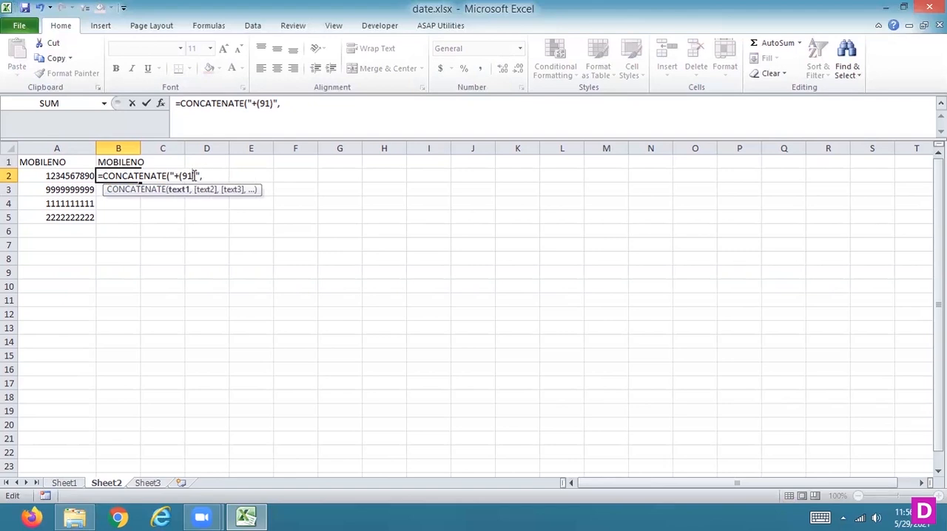
text(-)
key(Right)
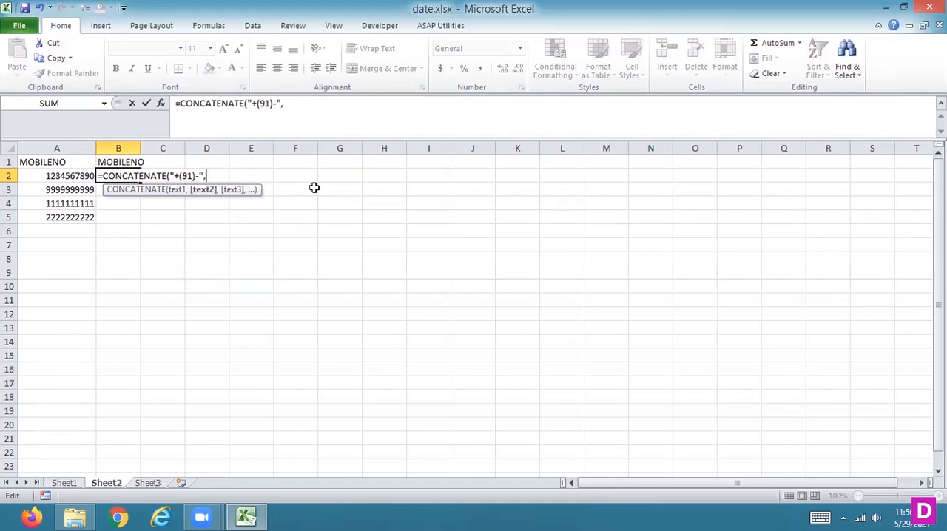
click(53, 175)
key(Return)
Widen column B and fill the CONCATENATE formula from cell B2 down to B5.
key(Up)
drag(141, 147, 182, 219)
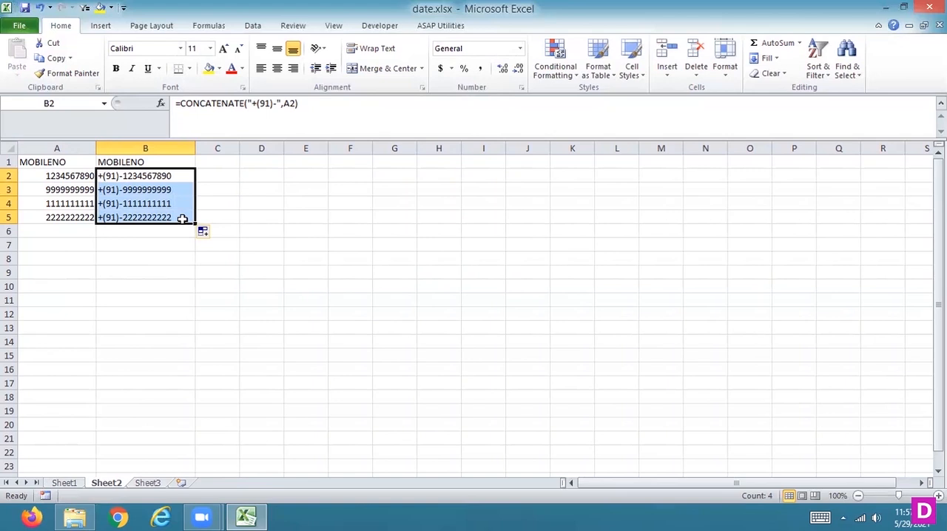
key(Left)
key(Right)
key(Right)
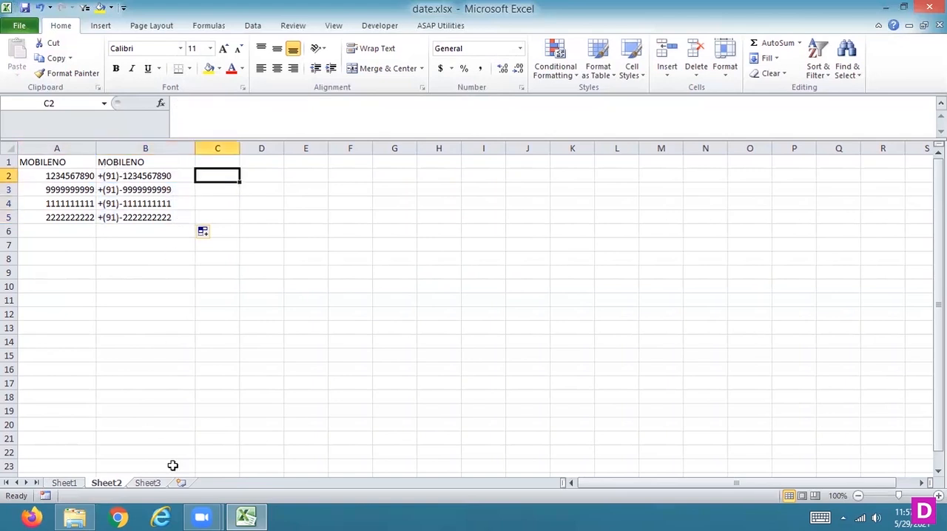
Return to Sheet1 and show the age calculation table at 120% zoom.
click(70, 483)
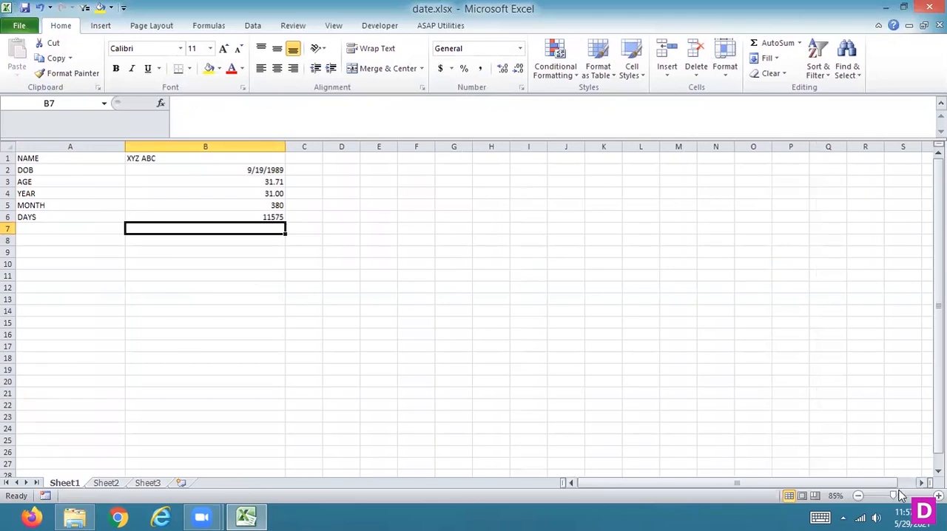
click(937, 496)
click(937, 495)
click(937, 496)
click(938, 496)
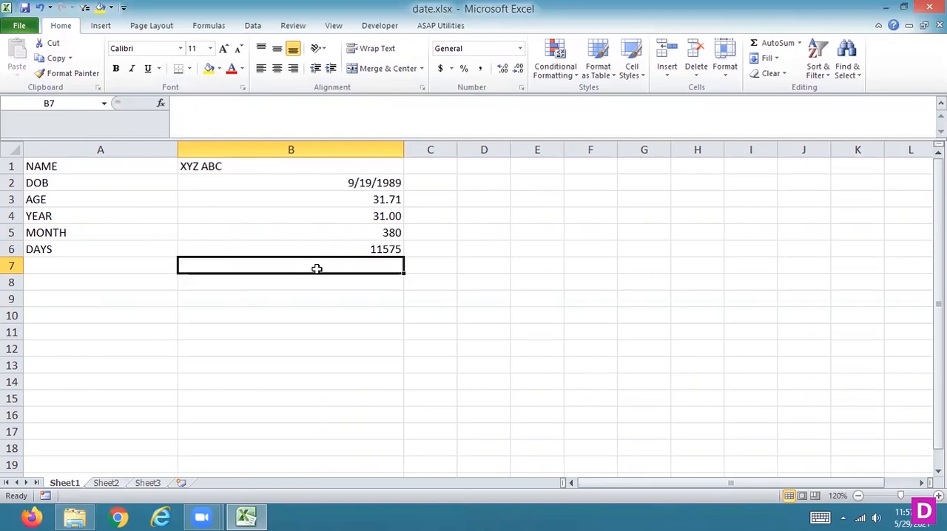
text(=CO)
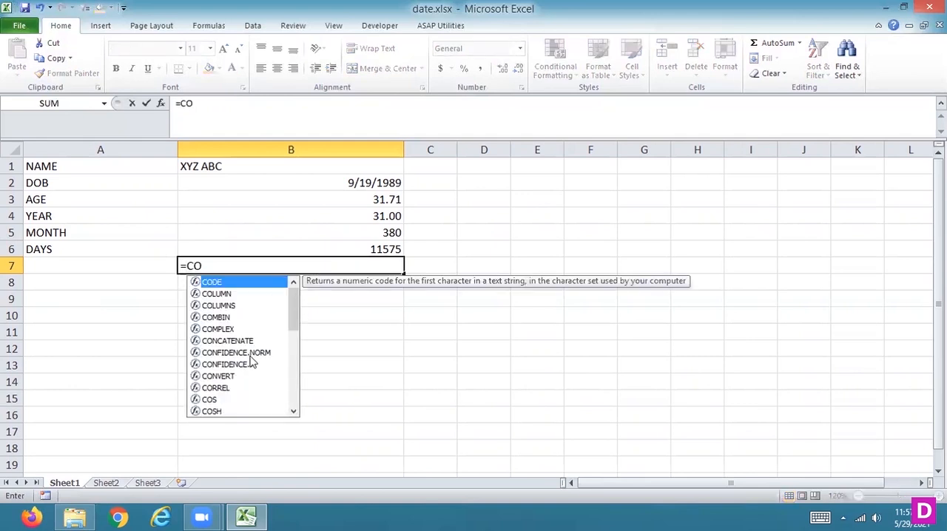
double_click(233, 342)
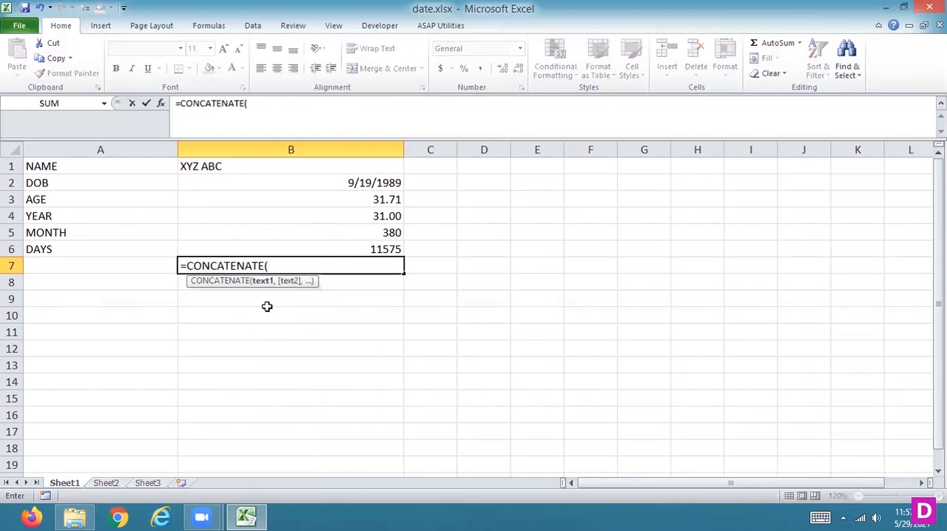
text(")
key(Return)
click(450, 312)
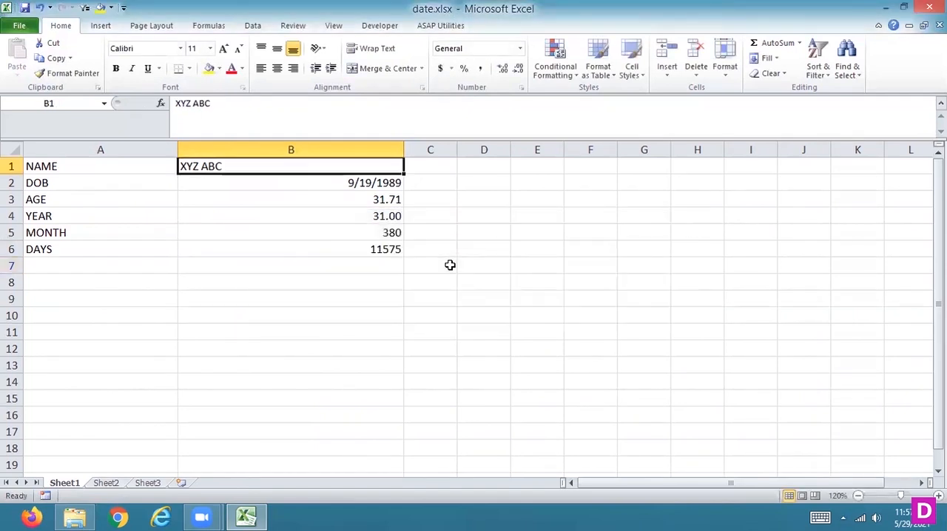
Enter the formula =CONCATENATE(B1," ","YOUR AGE IS") in cell B7 to join the name with the age text.
click(351, 260)
text(=CO)
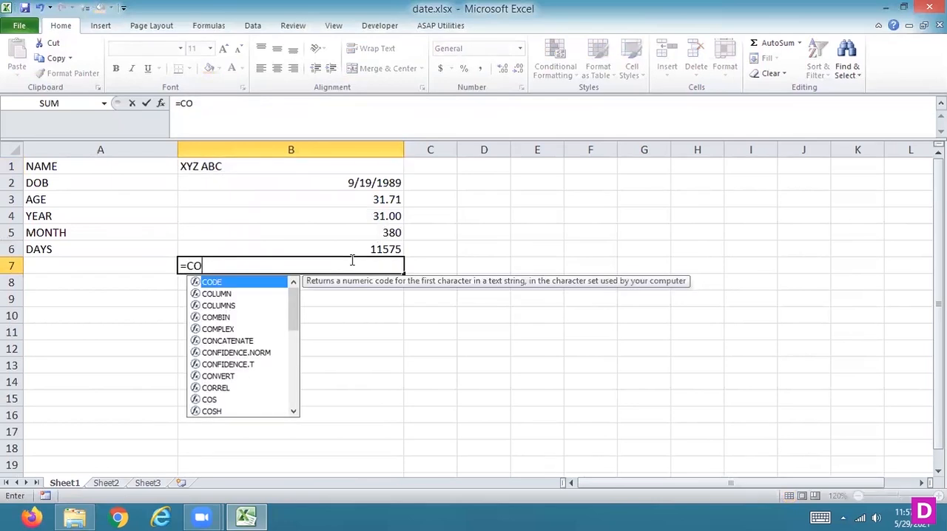
double_click(258, 342)
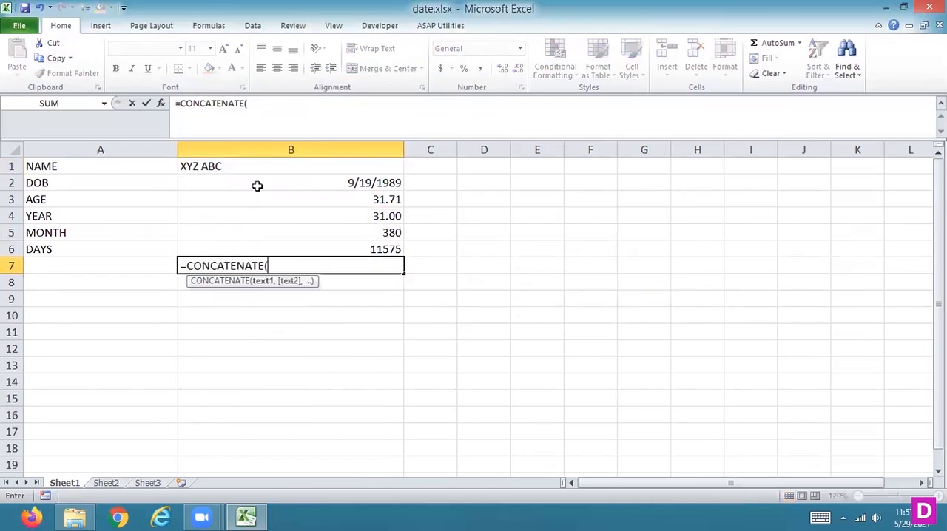
click(239, 163)
text(,)
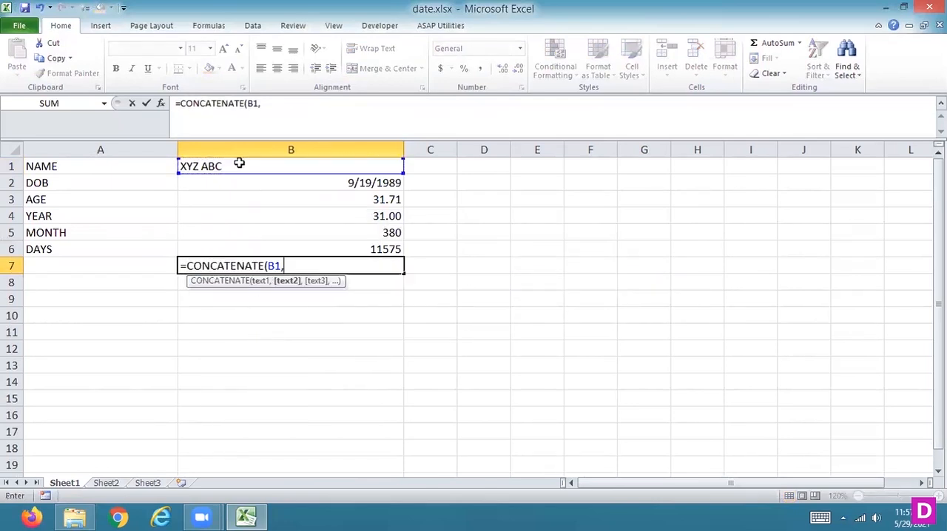
text(" ",)
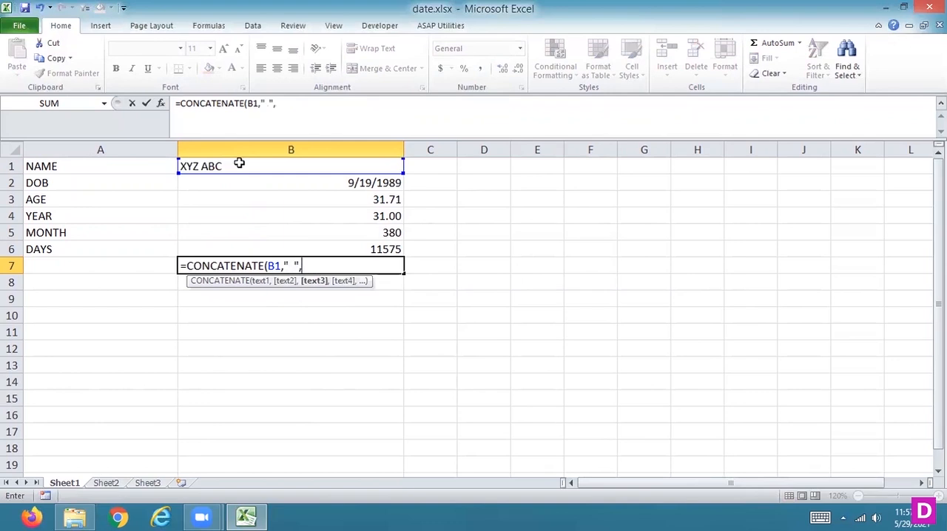
text("YOUR AGE IS")
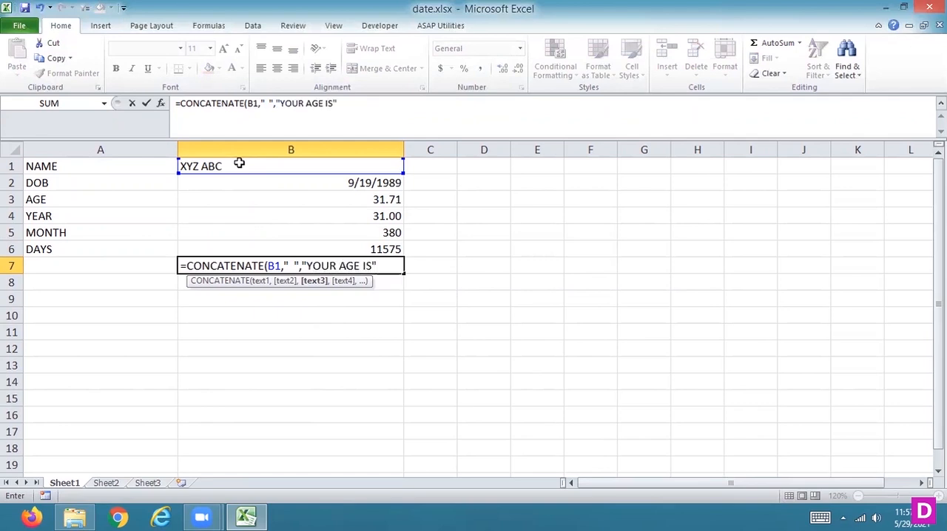
text())
key(Left)
key(Right)
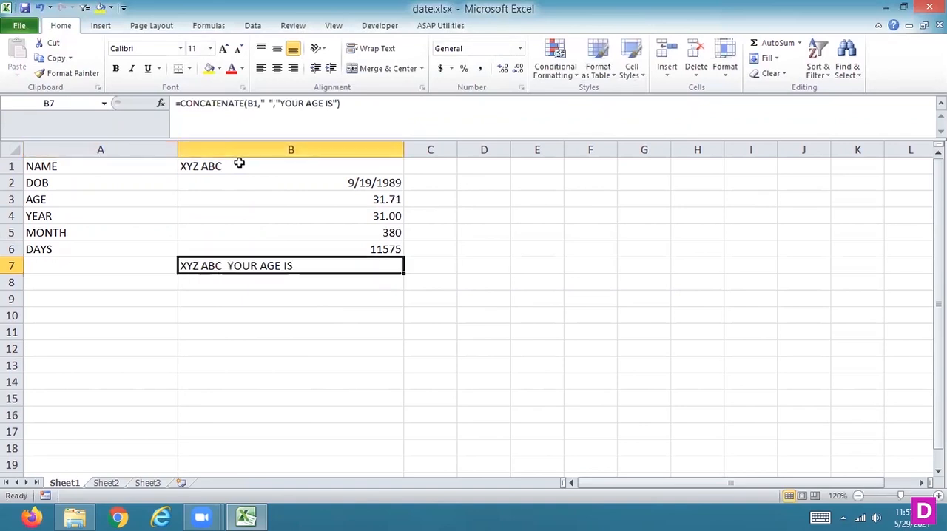
Add trailing spaces inside the "YOUR AGE IS" text of the formula in cell B7.
click(334, 102)
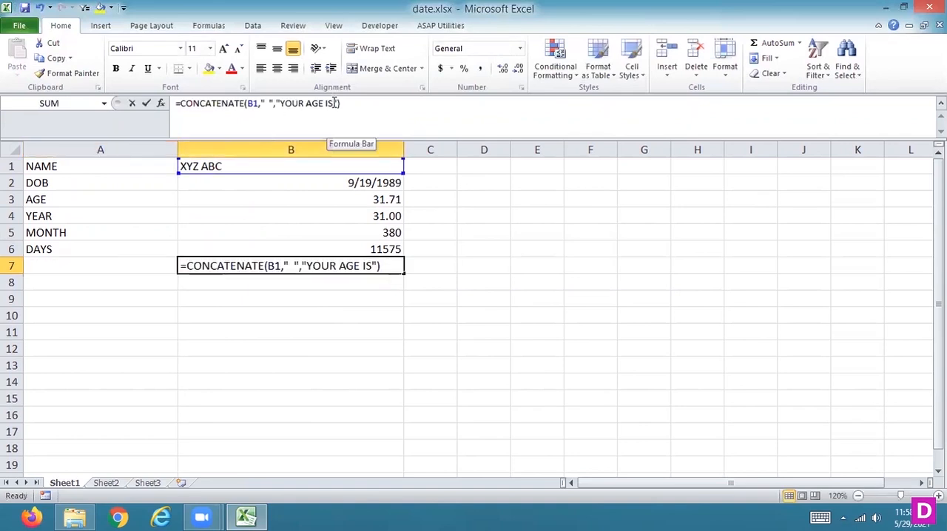
key(Return)
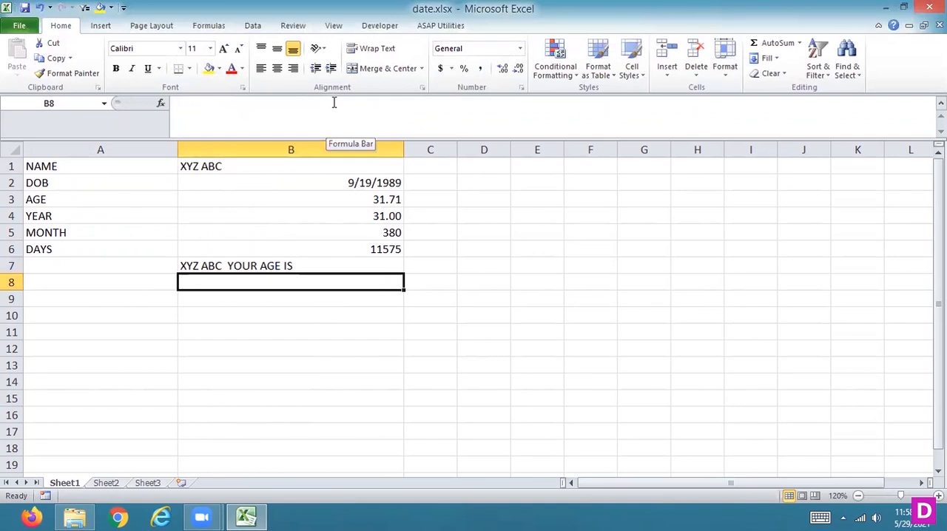
key(Up)
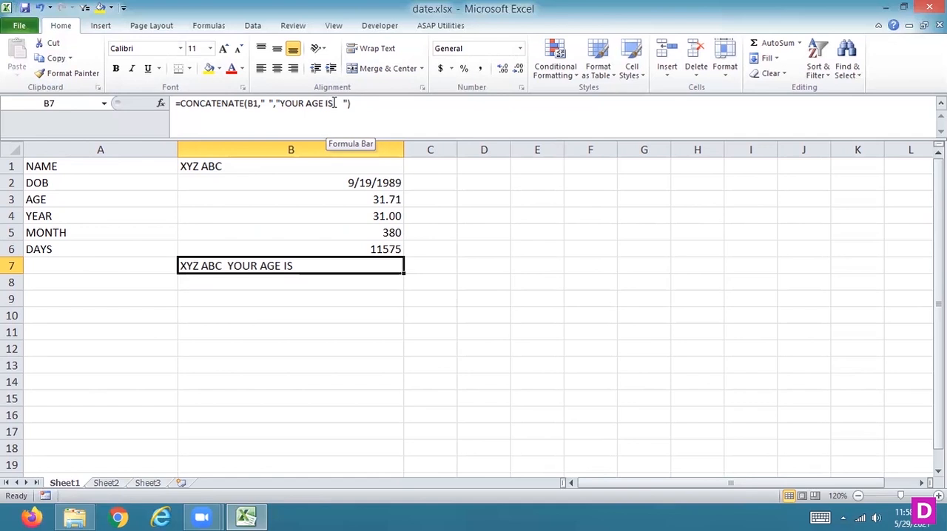
Append the year value from B4 and the text "YEAR" to the CONCATENATE formula in cell B7.
click(348, 104)
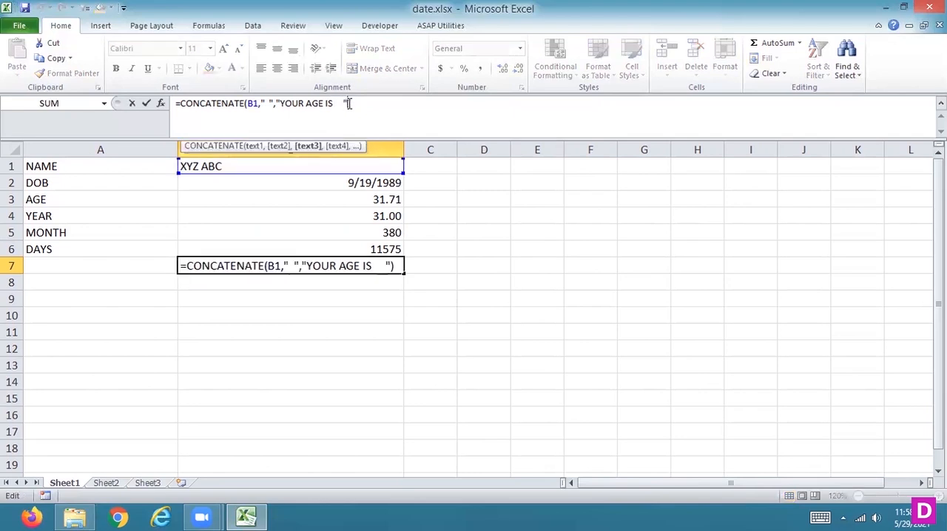
text(,)
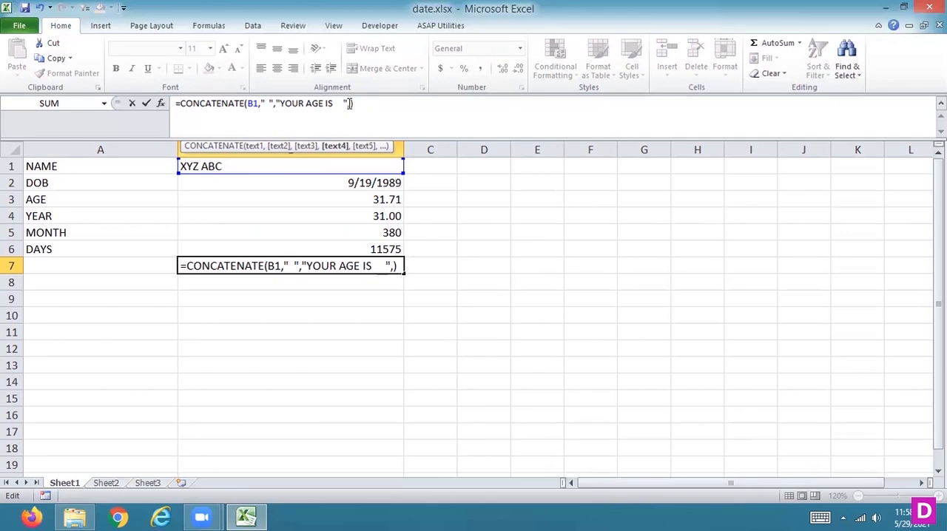
click(353, 214)
text(,"YE)
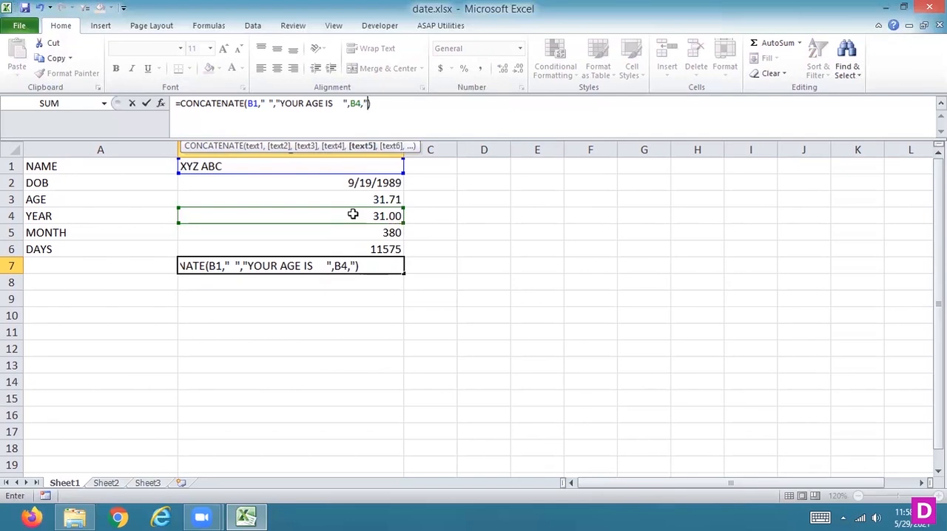
text(AR")
key(Return)
key(Up)
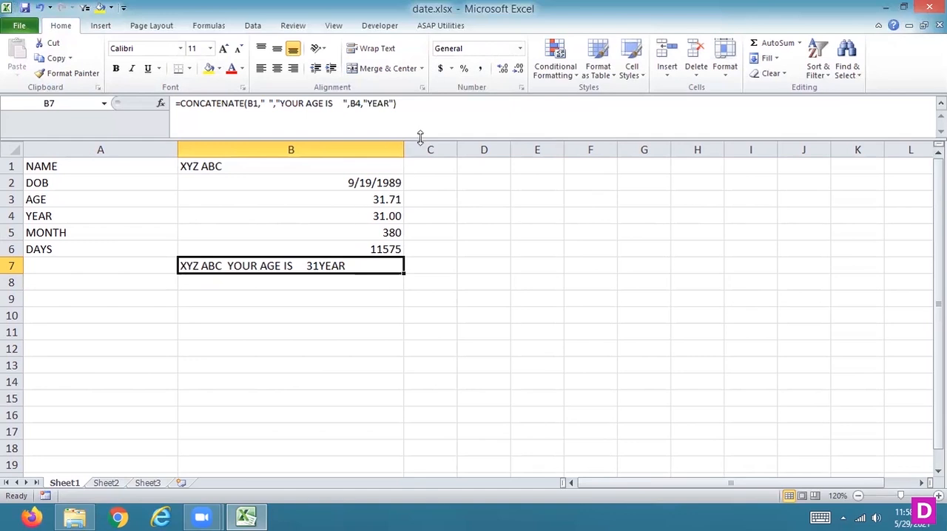
Extend the CONCATENATE formula in B7 with the month value from B5 and the text "MONTH".
click(421, 103)
key(BackSpace)
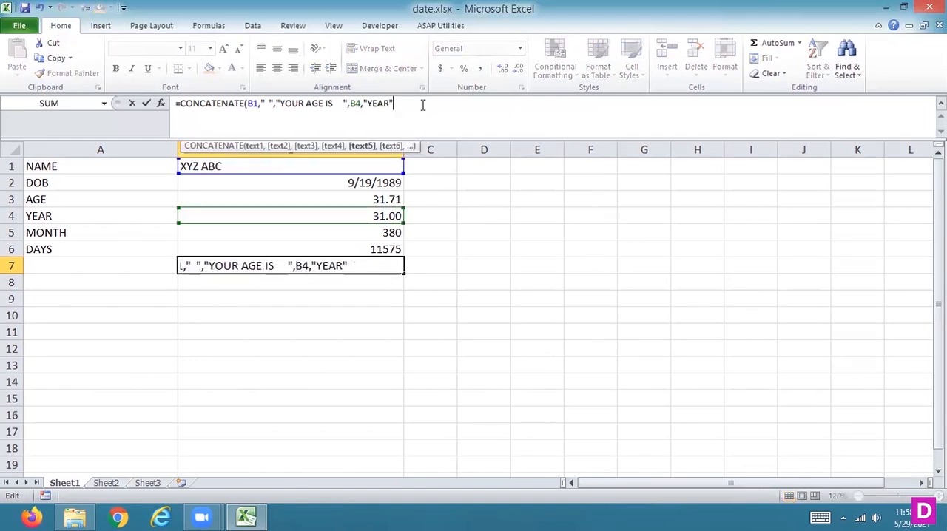
text(,)
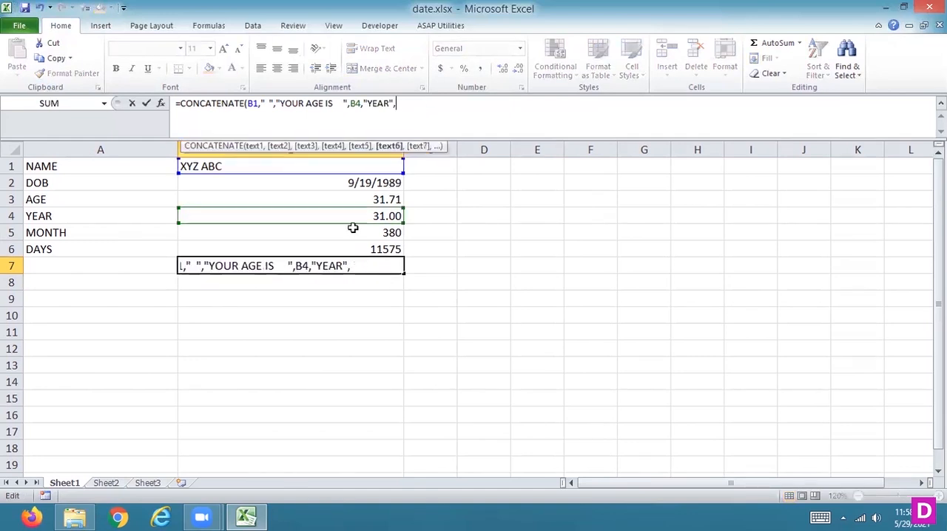
click(334, 231)
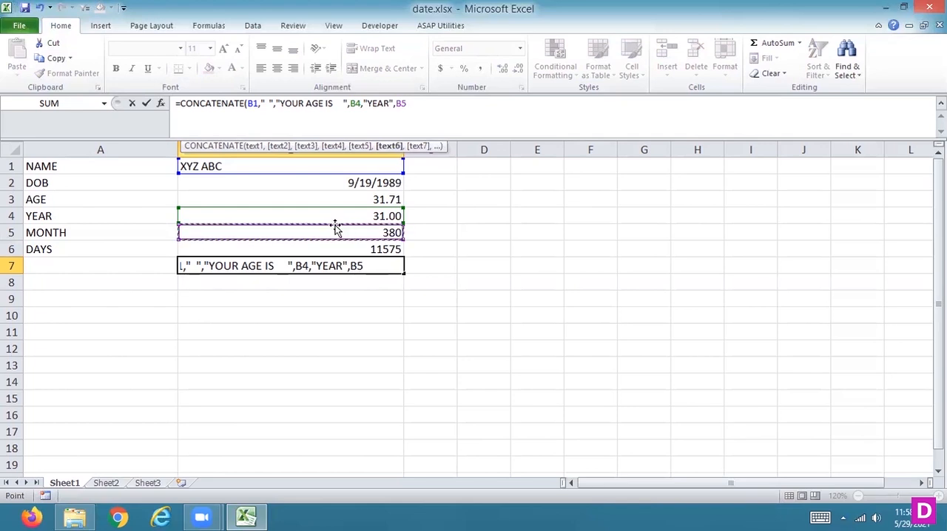
text(,"MONTH")
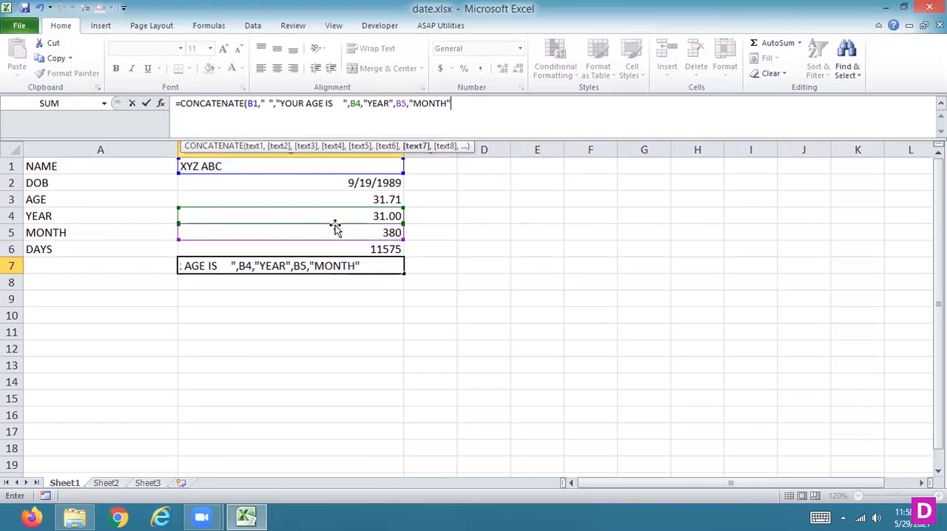
text(,)
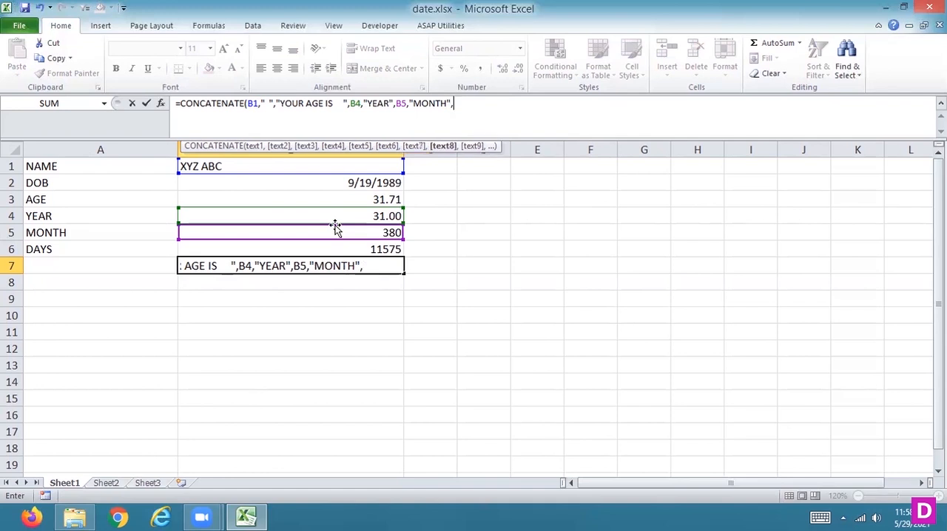
Complete the CONCATENATE formula in B7 with the days value from B6 and the text "DAYS".
click(345, 250)
text(,"DAYS")
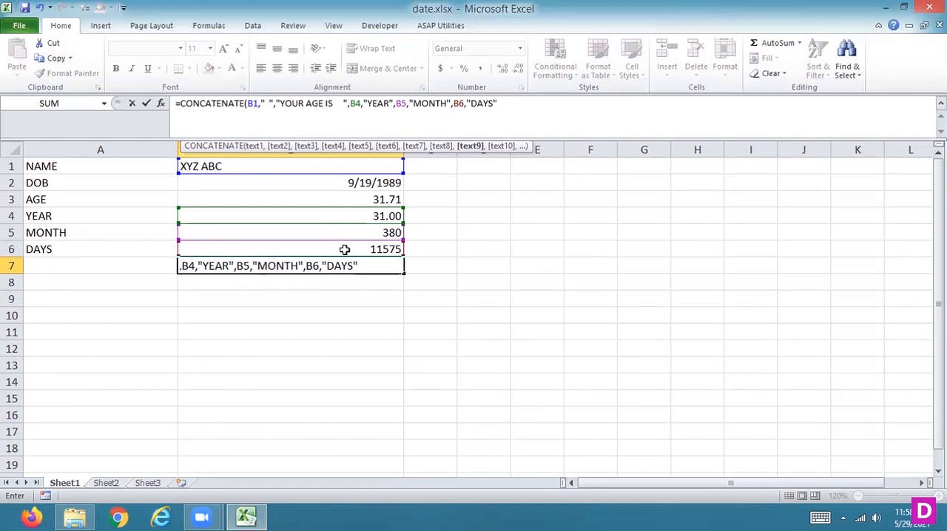
text())
key(Return)
key(Up)
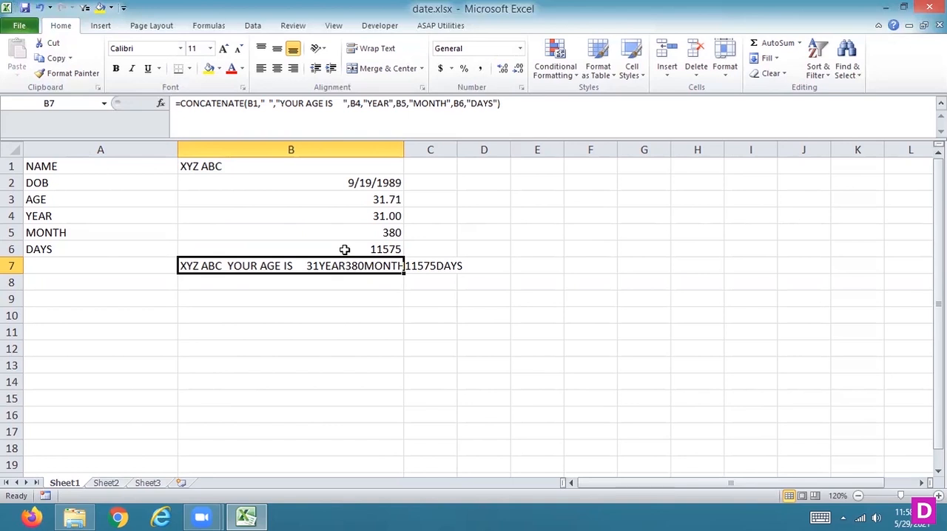
Add trailing spaces inside the "YEAR" and "MONTH" texts of the B7 formula, and widen column B to fit the sentence.
click(391, 103)
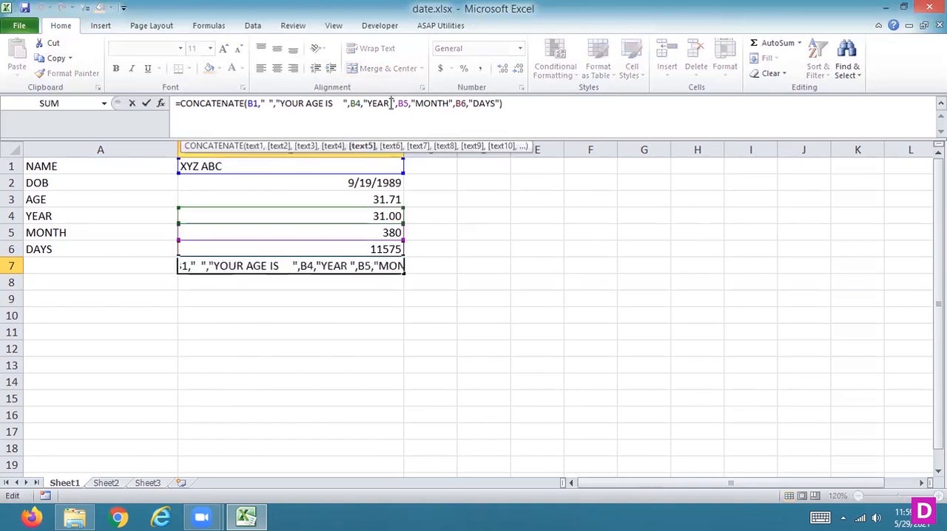
key(Return)
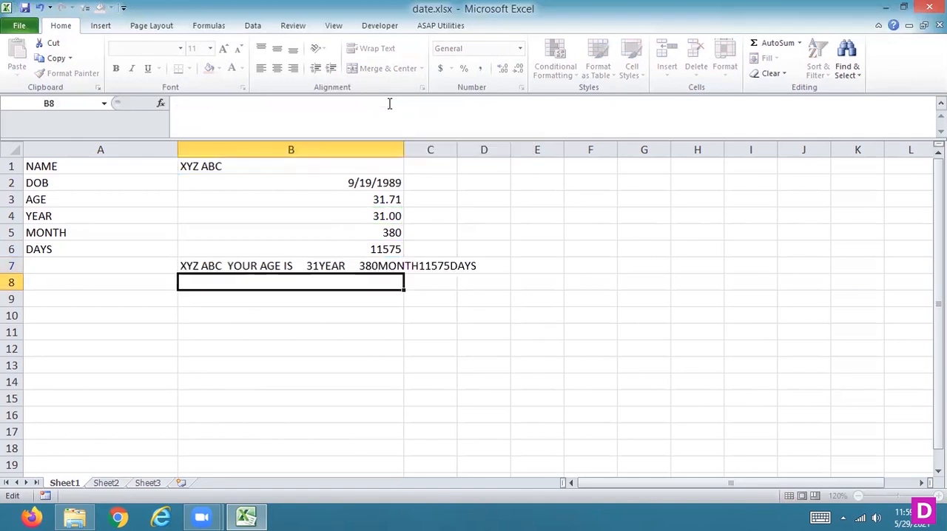
key(Up)
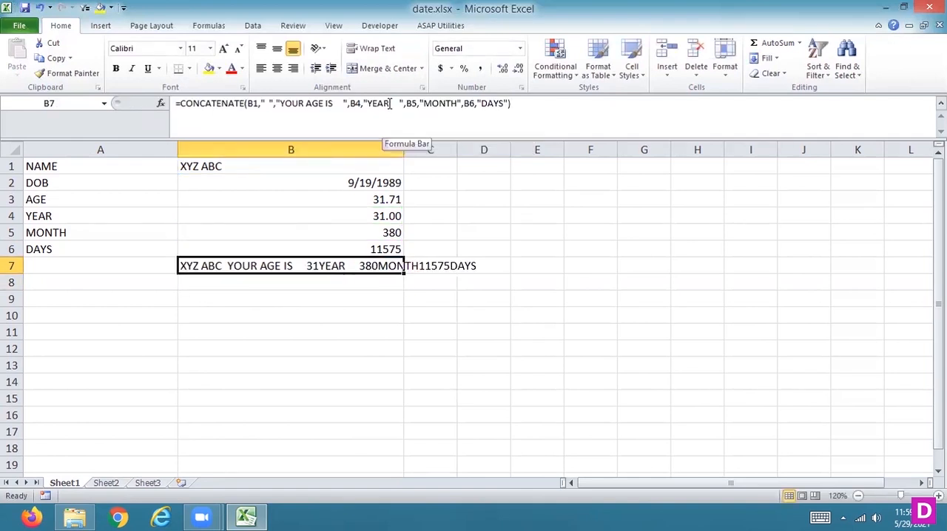
click(460, 102)
key(Return)
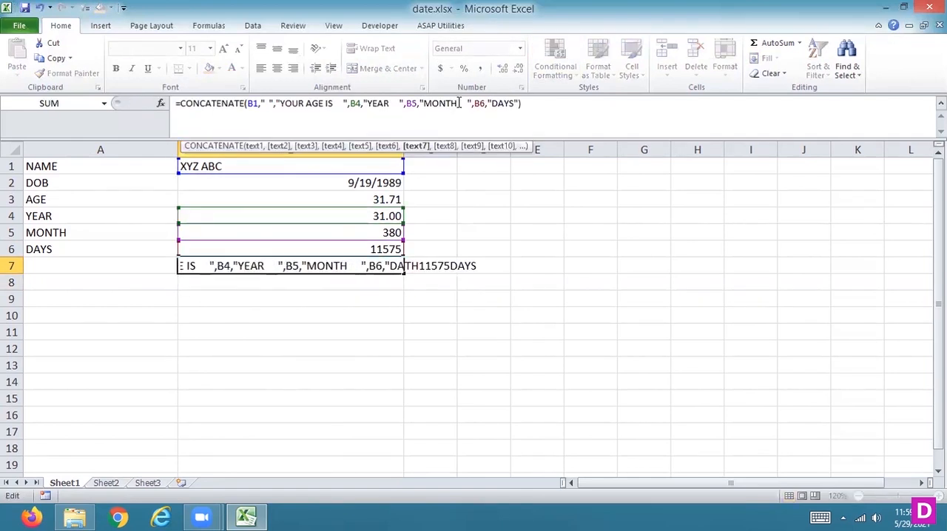
key(Up)
click(516, 102)
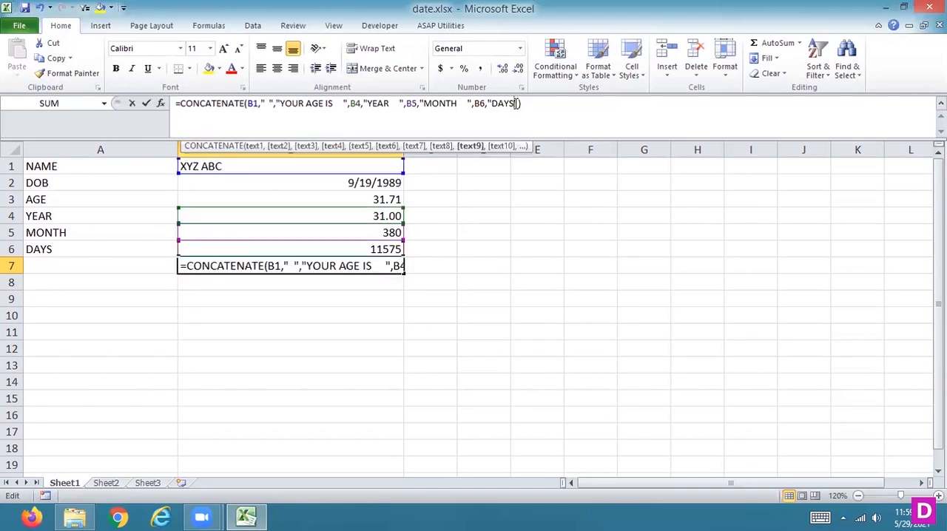
key(Return)
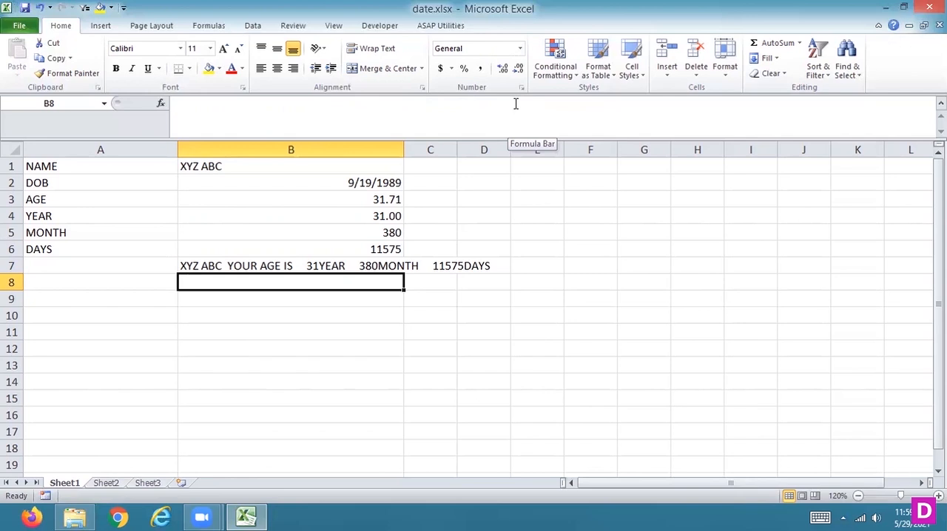
drag(404, 150, 547, 159)
Replace the date of birth in cell B2 with a different date to recalculate the age sentence.
click(473, 178)
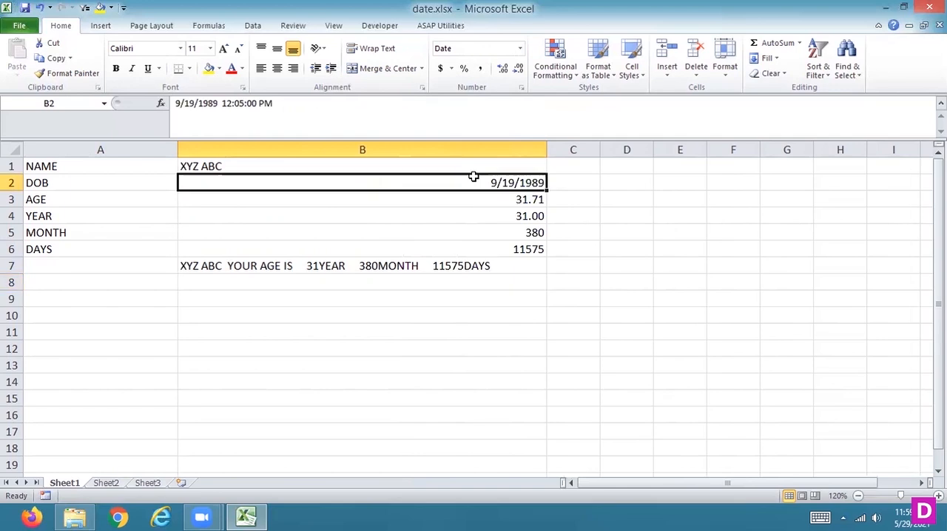
text(8)
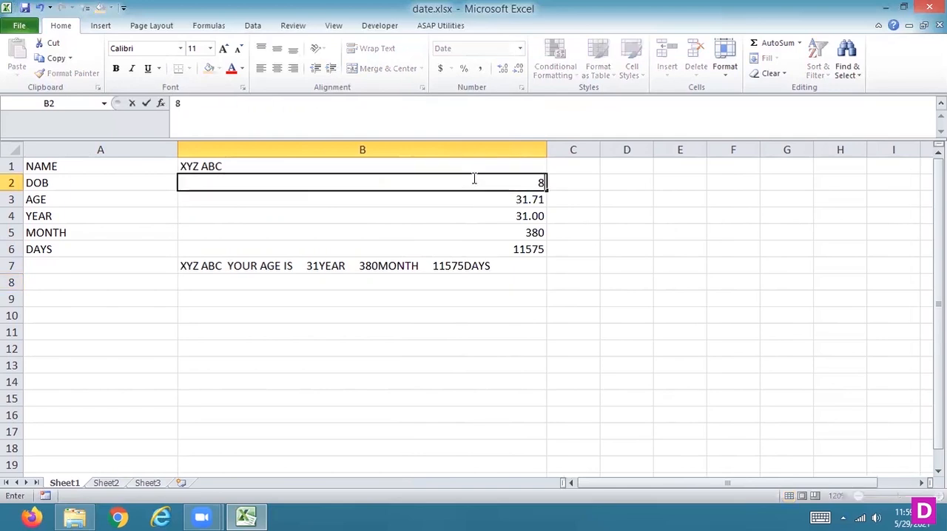
text(/8/1990)
key(Return)
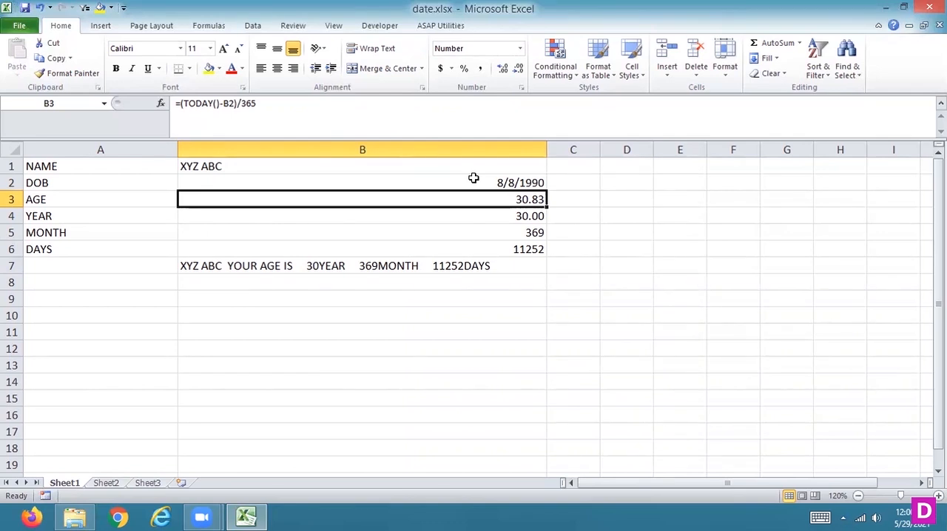
Enter the label RESULT in cell A7 beside the concatenated age sentence.
key(Down)
key(Down)
key(Down)
key(Down)
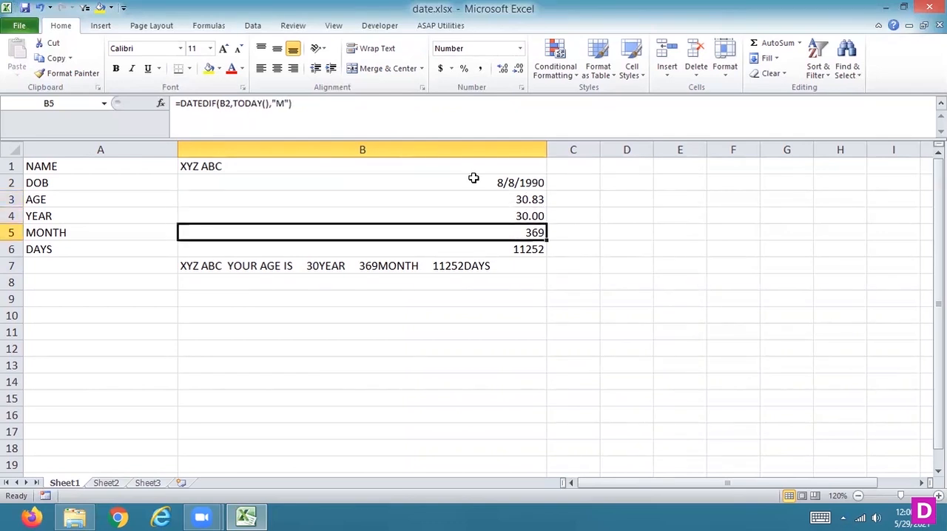
key(Left)
text(R)
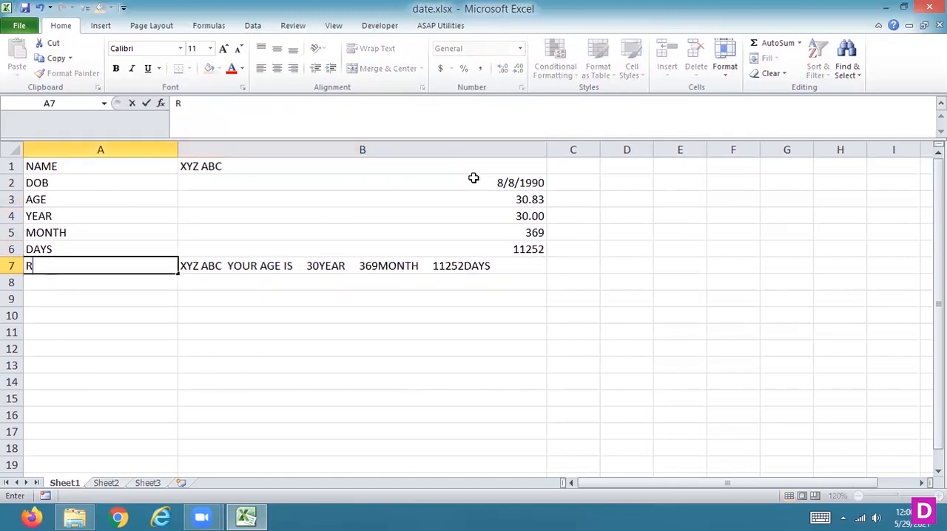
text(ESULT)
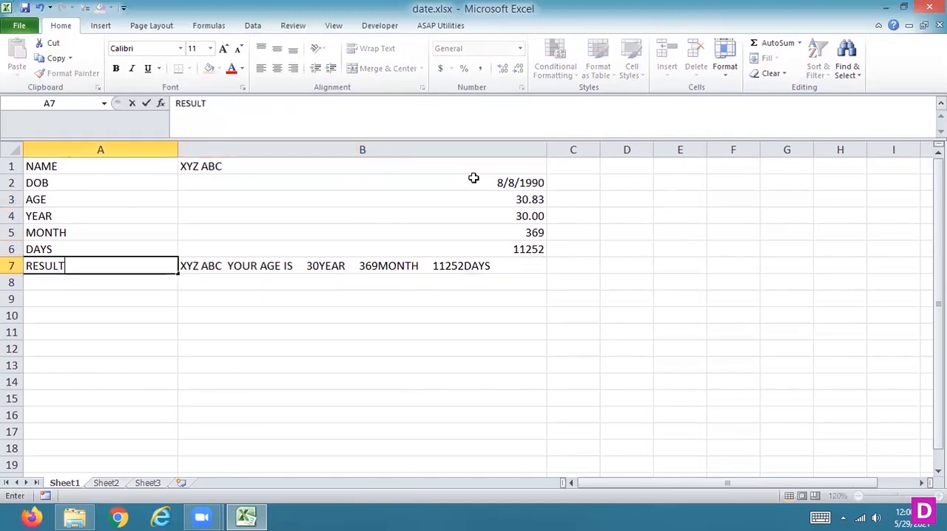
Apply all borders to the whole table in A1:B7.
key(Up)
key(Up)
key(Up)
key(Up)
key(Up)
key(Up)
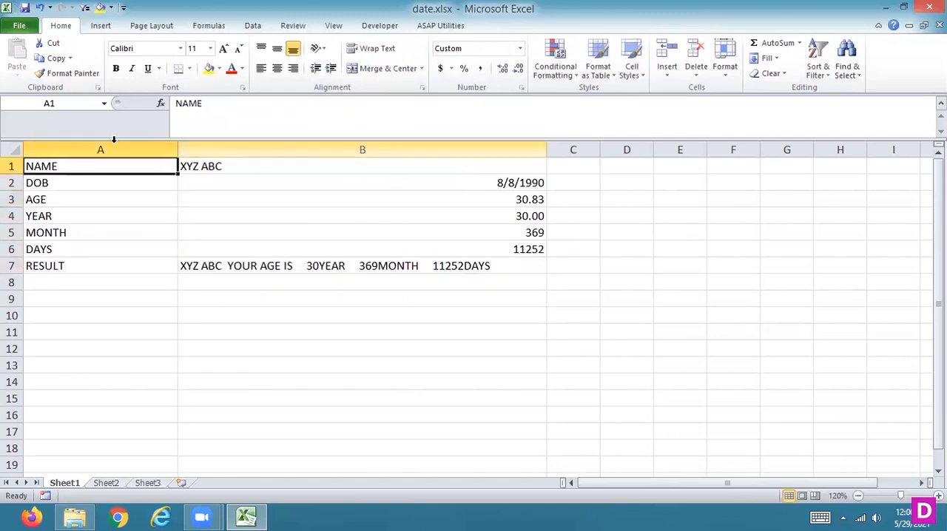
drag(125, 163, 348, 266)
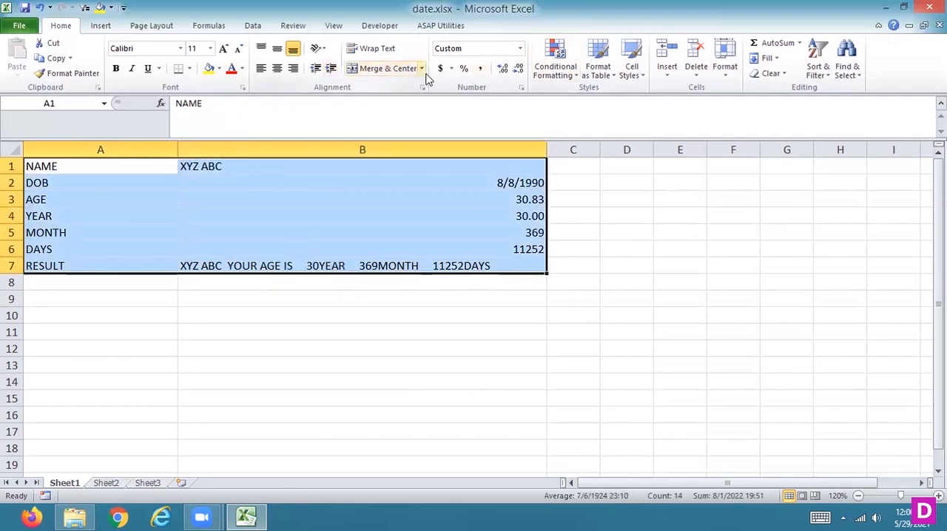
click(189, 71)
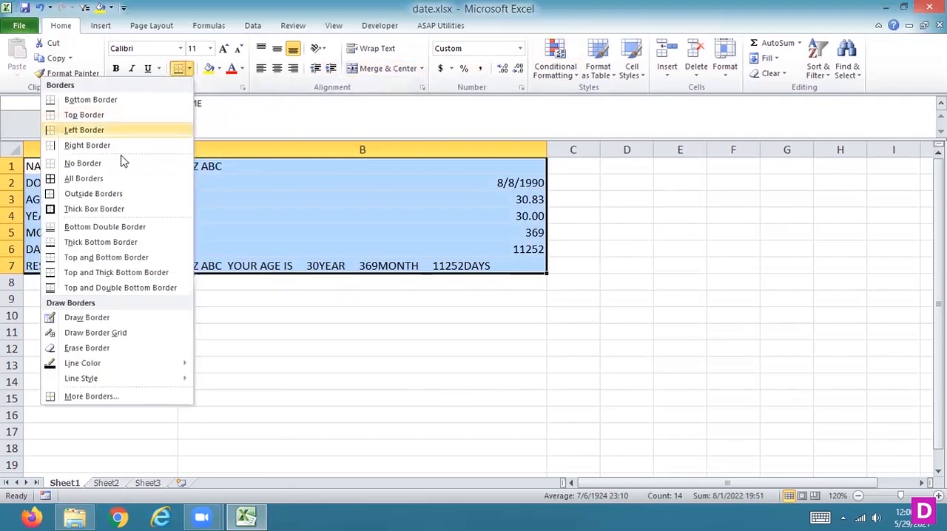
click(109, 181)
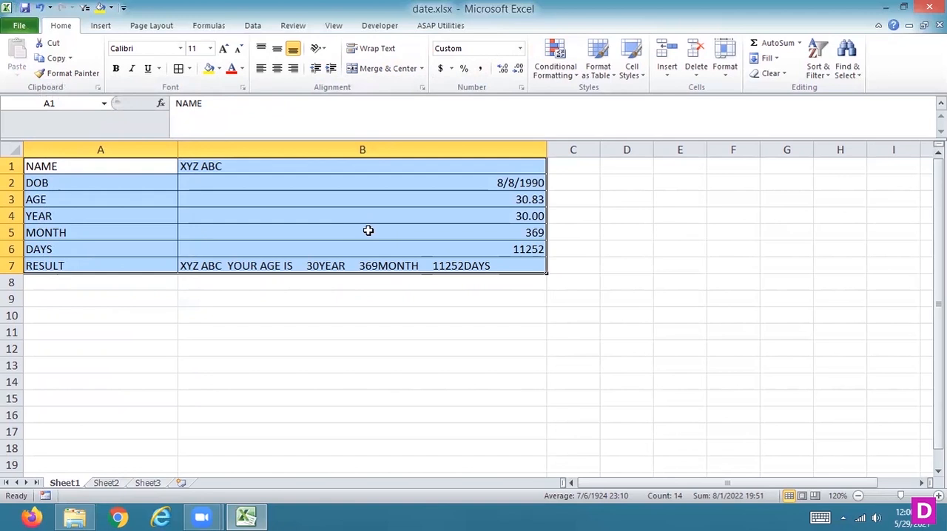
key(Right)
key(Right)
key(Right)
key(Right)
key(Right)
key(Right)
key(Right)
key(Right)
key(Right)
key(Right)
key(Right)
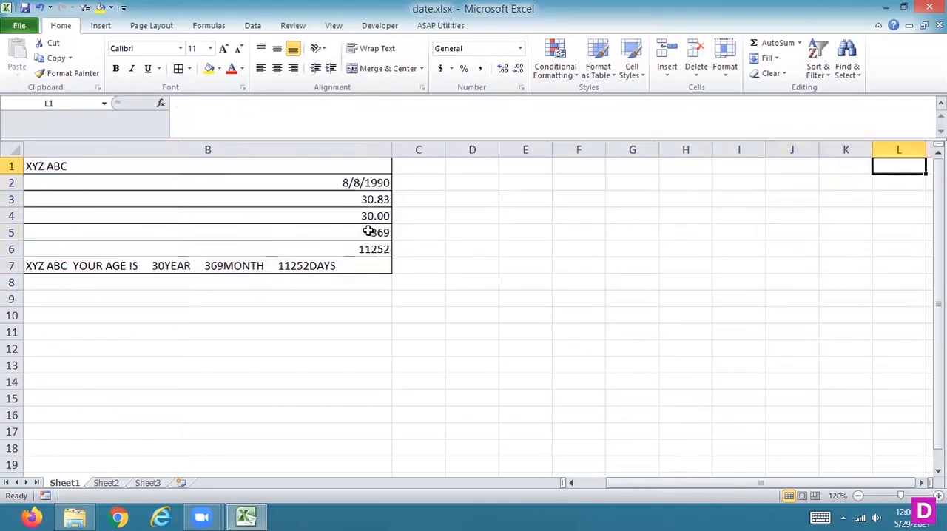
key(Right)
key(Right)
key(Right)
key(Right)
key(Right)
key(Right)
key(Right)
key(Left)
Hide all unused columns beside the table, from column C through XFD.
key(Left)
key(Left)
key(Left)
key(Left)
key(Left)
key(Left)
key(Left)
key(Left)
key(Left)
key(Left)
key(Left)
key(Left)
key(Left)
key(Left)
key(Left)
key(Left)
key(Left)
key(Right)
key(Right)
key(Right)
key(Right)
key(Left)
key(Left)
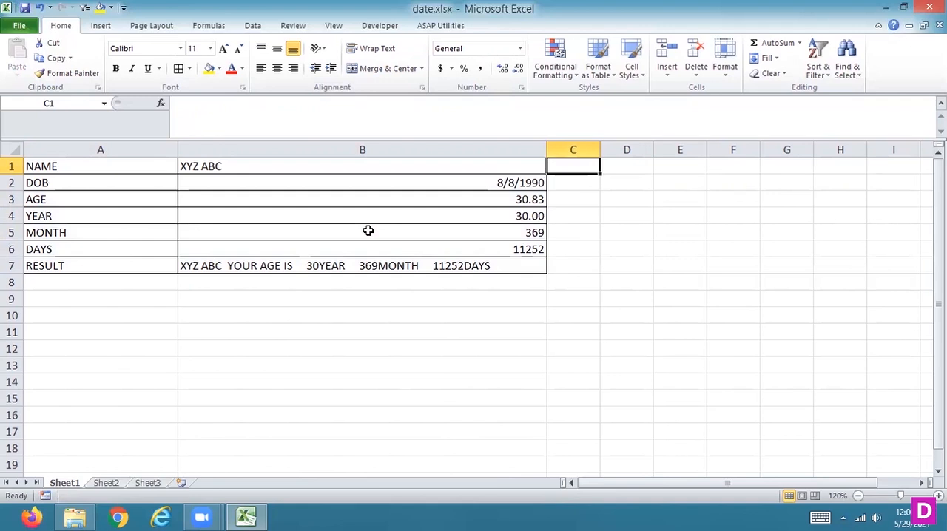
key(ctrl+space)
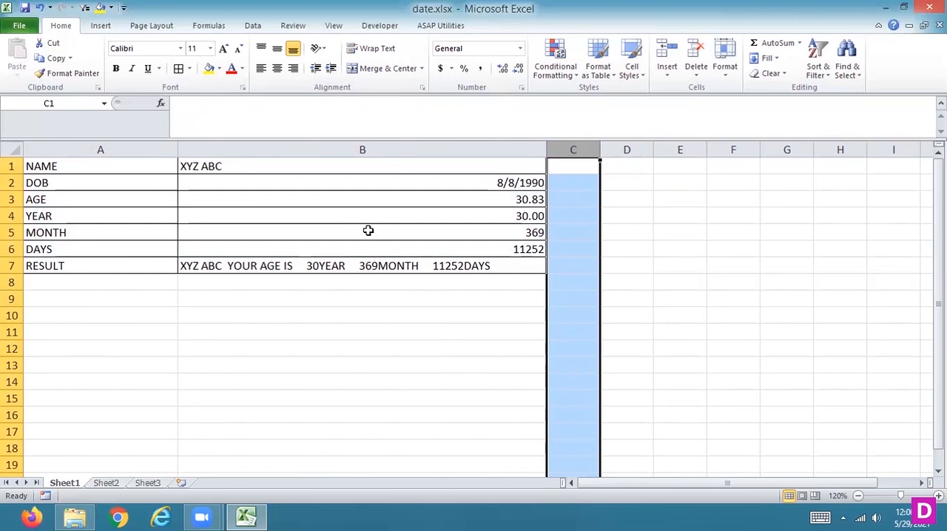
key(ctrl+shift+Right)
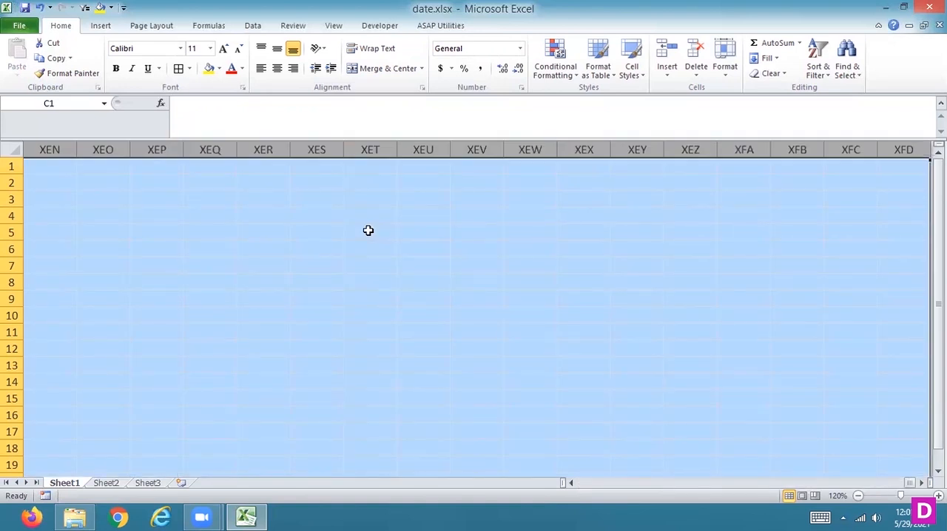
right_click(376, 148)
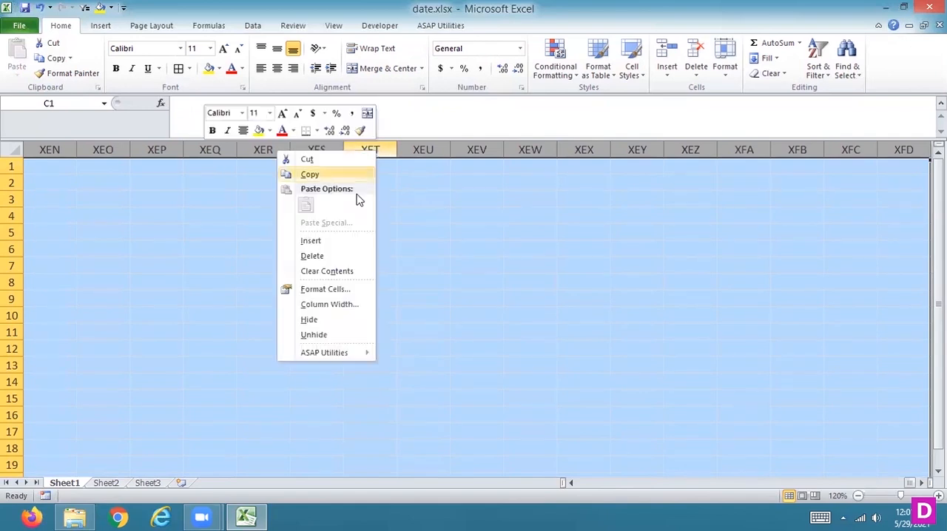
click(311, 319)
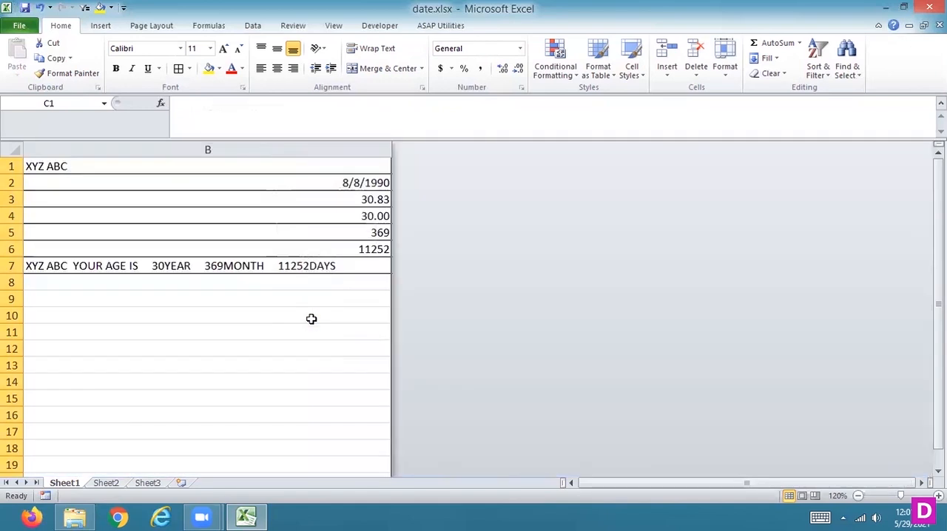
Hide all unused rows below the table, from row 8 to the end of the sheet, and return to cell A1.
click(11, 282)
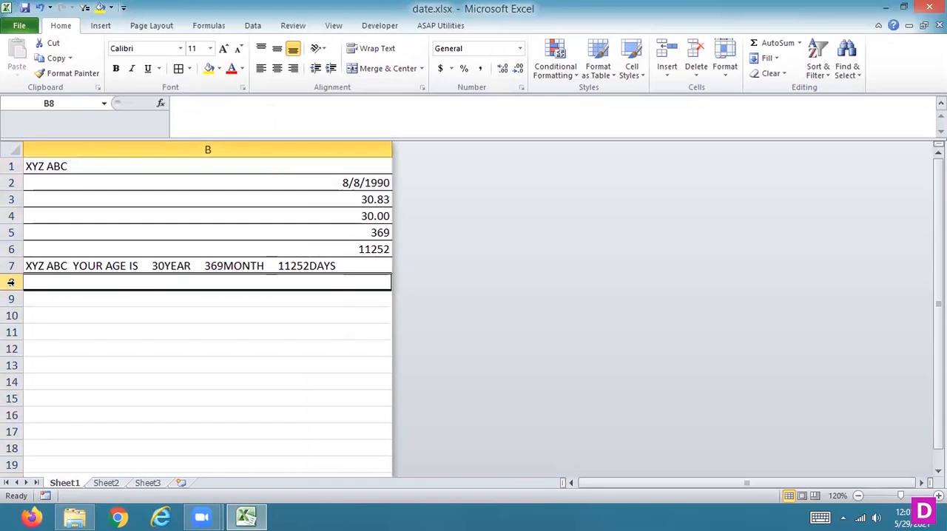
key(ctrl+shift+Down)
right_click(11, 282)
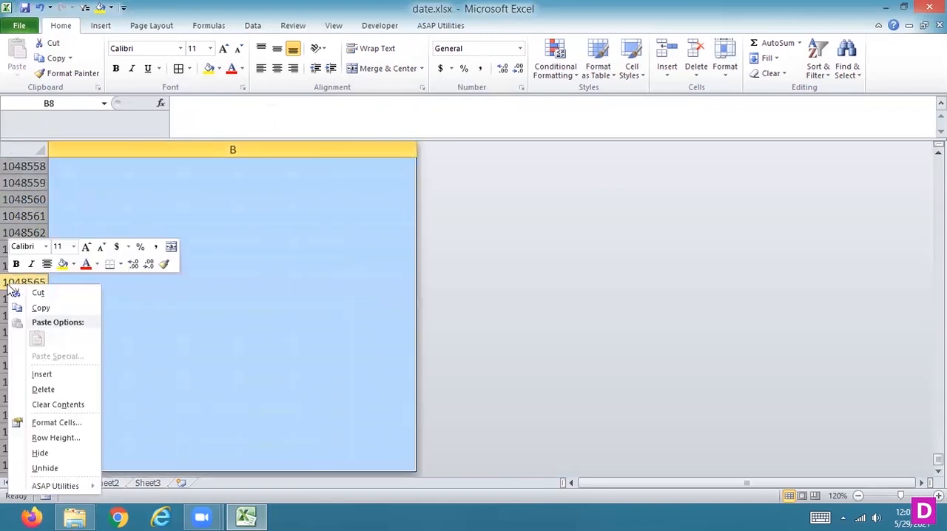
click(41, 455)
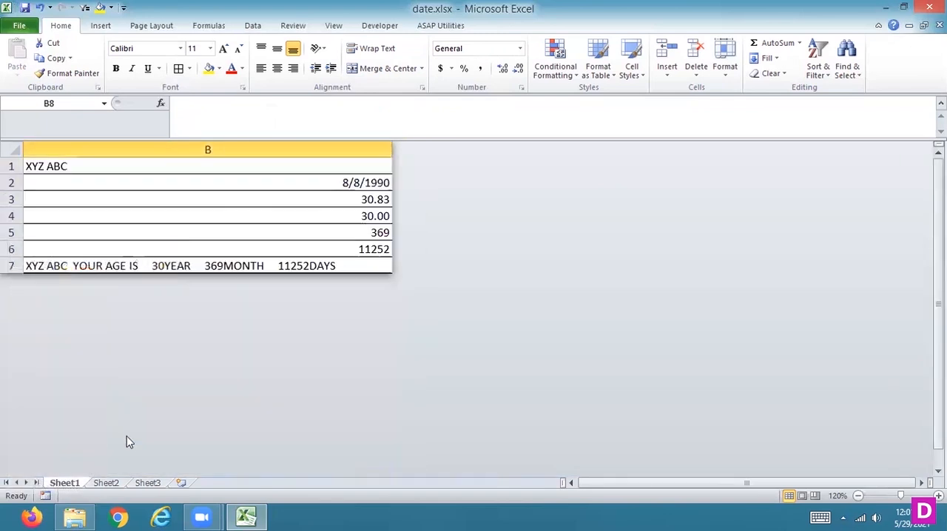
click(271, 228)
key(Up)
key(Up)
key(Up)
key(Up)
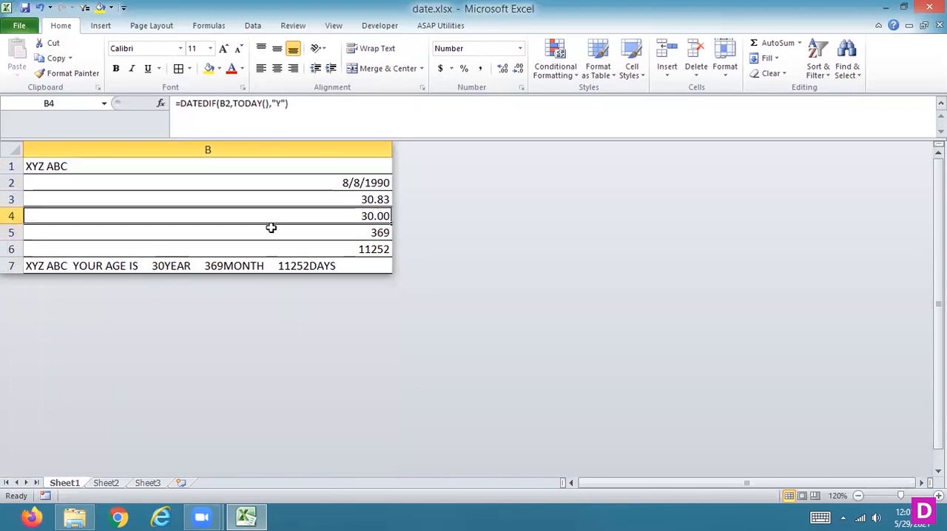
key(Left)
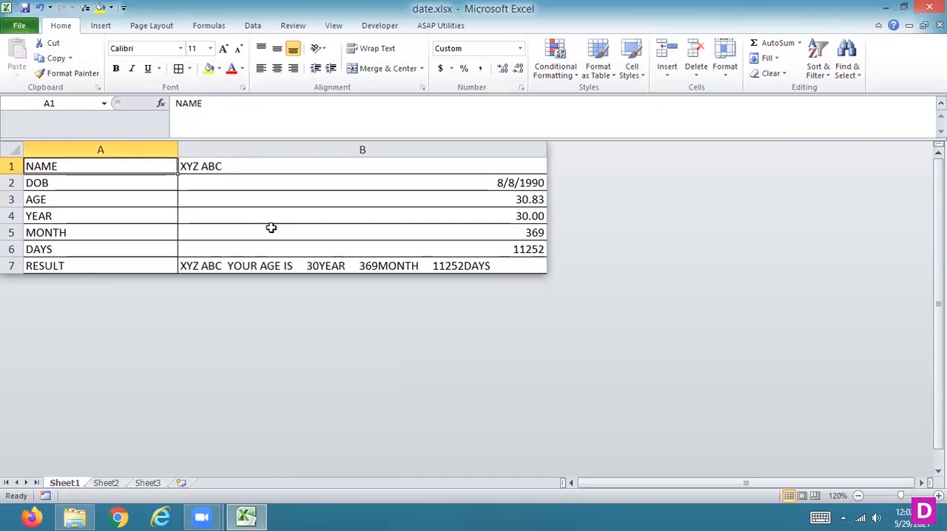
Select the whole sheet and unhide its hidden columns and rows.
click(12, 151)
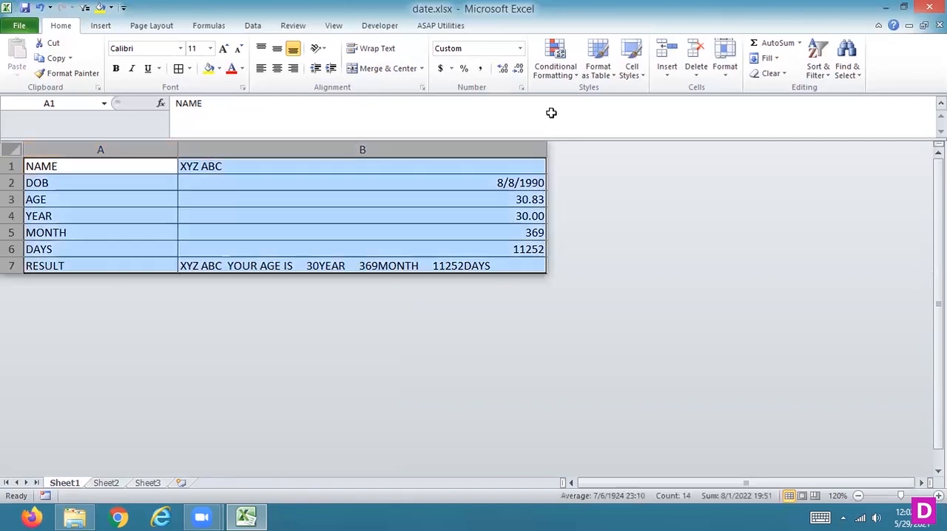
right_click(503, 151)
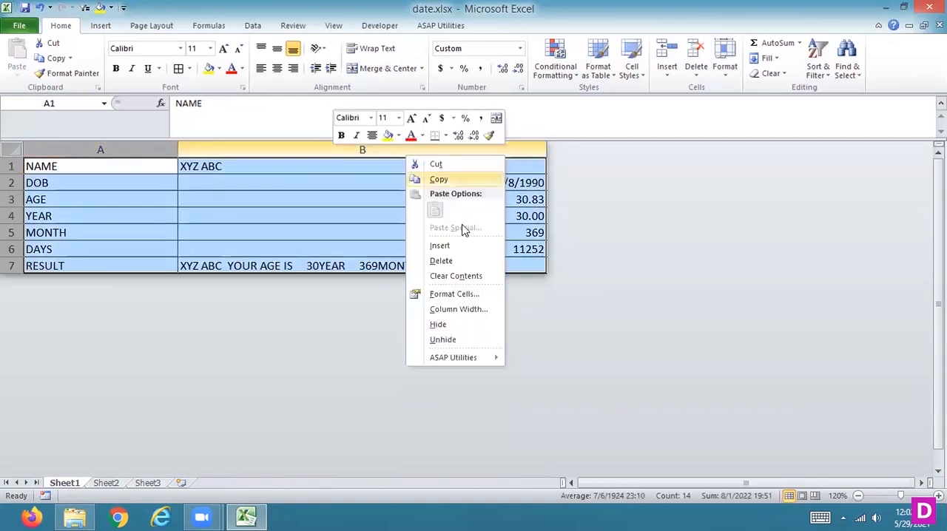
click(443, 340)
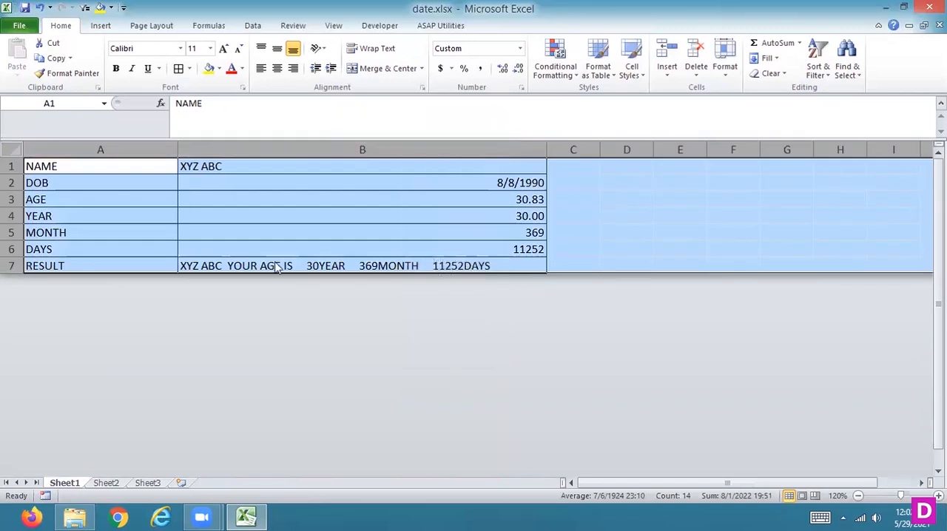
right_click(11, 265)
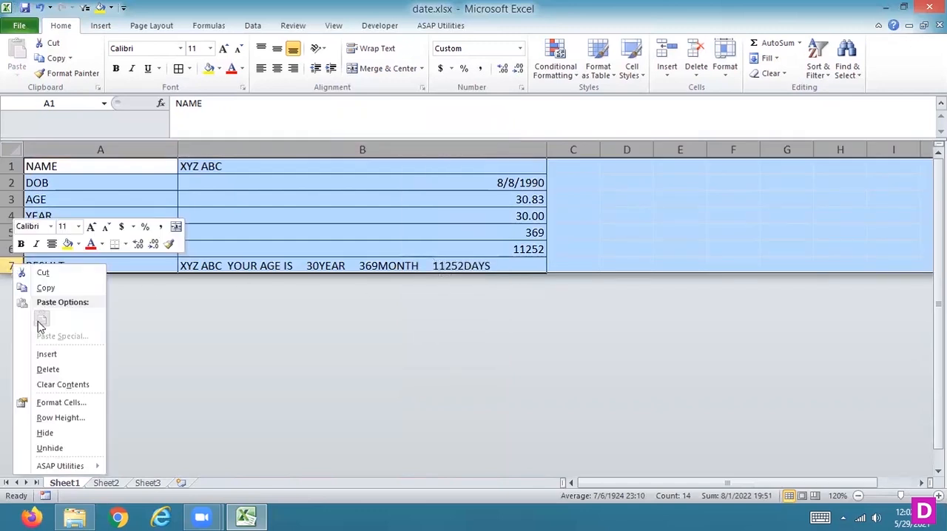
click(43, 448)
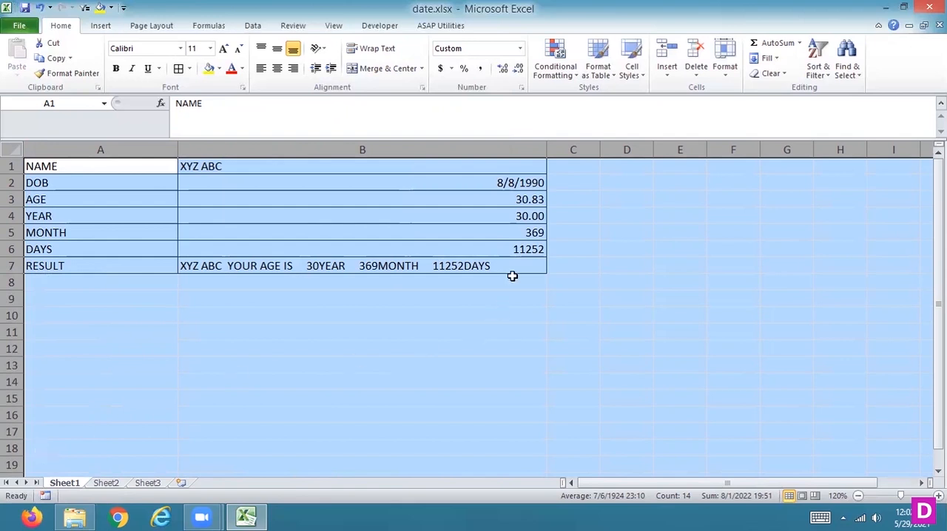
Hide all unused columns beside the table, from column C through XFD.
click(577, 149)
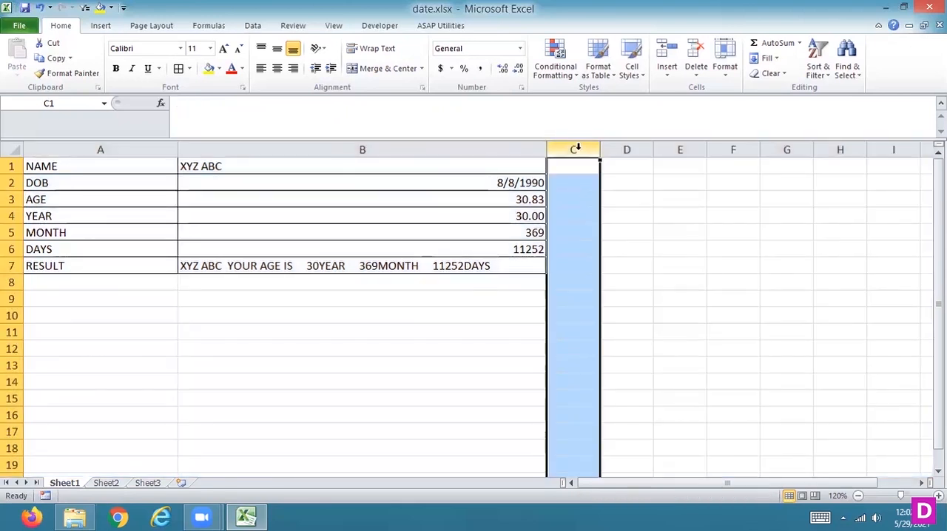
key(ctrl+shift+Right)
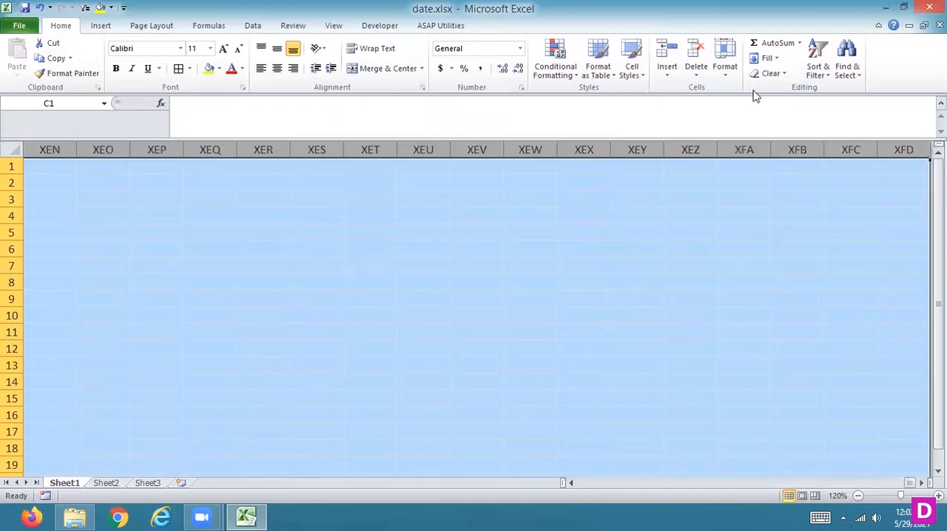
click(721, 72)
mouse_move(657, 200)
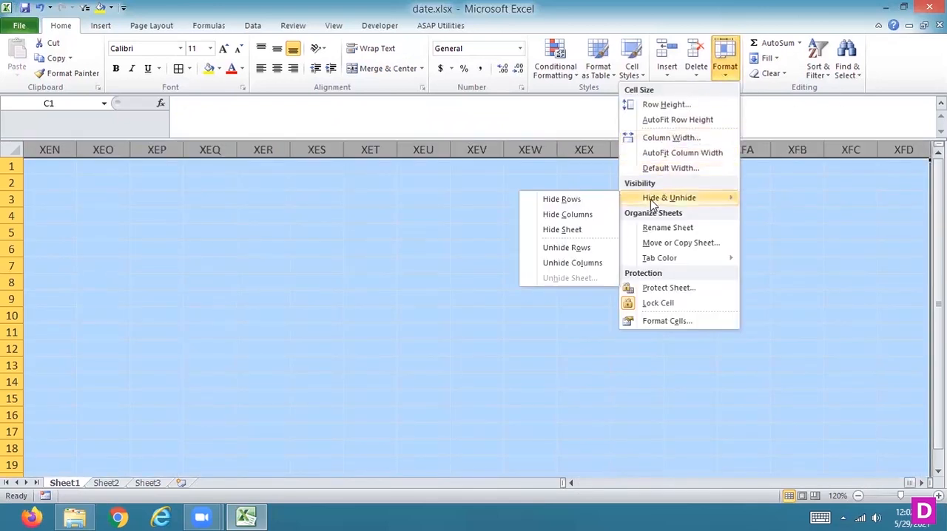
click(552, 217)
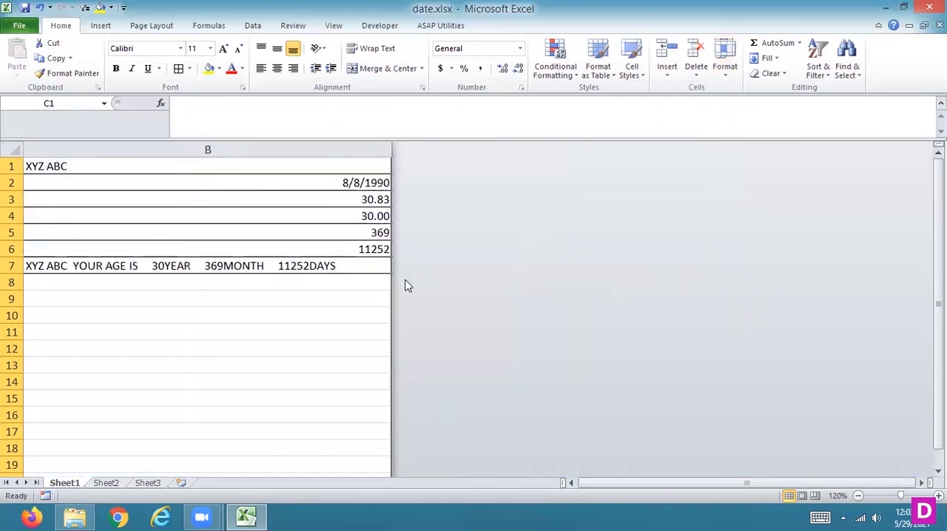
drag(615, 485, 579, 485)
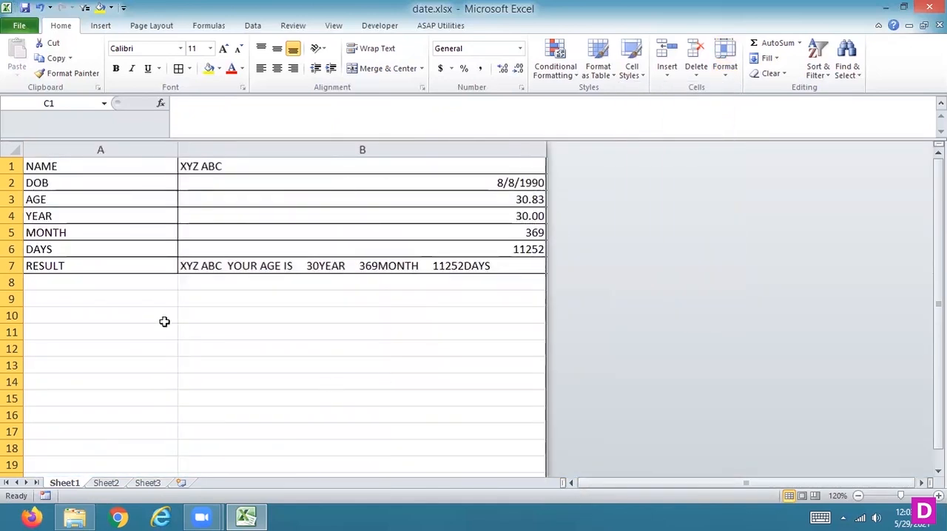
Select row 8 through the end of the sheet, try hiding the selection's columns, and undo it.
click(10, 282)
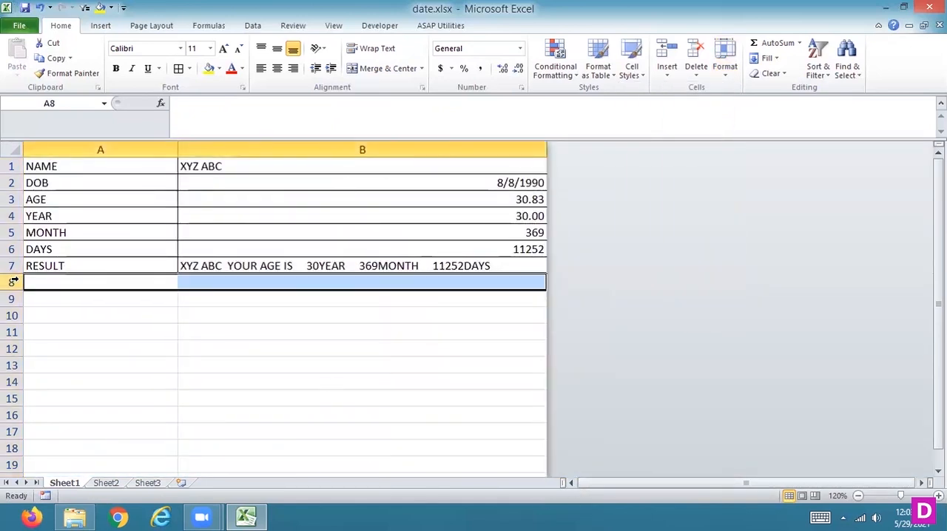
key(ctrl+shift+Down)
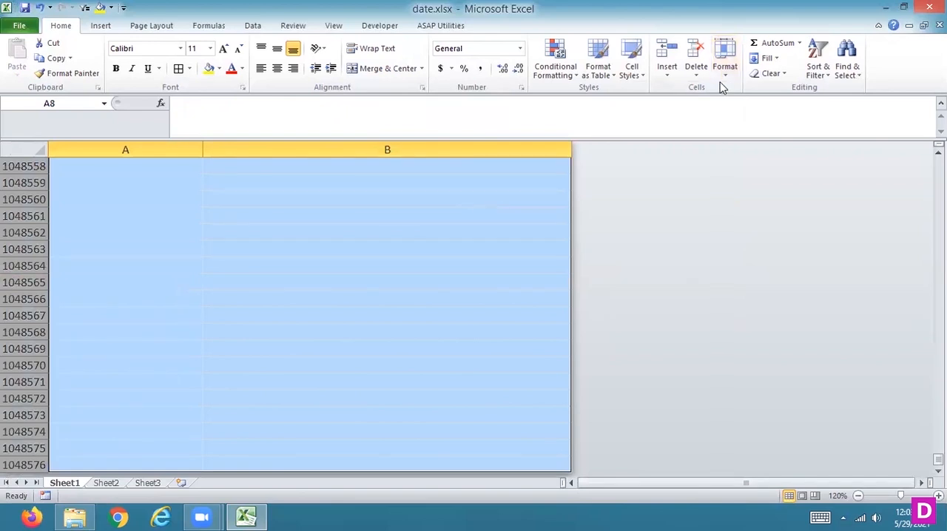
click(724, 78)
mouse_move(658, 198)
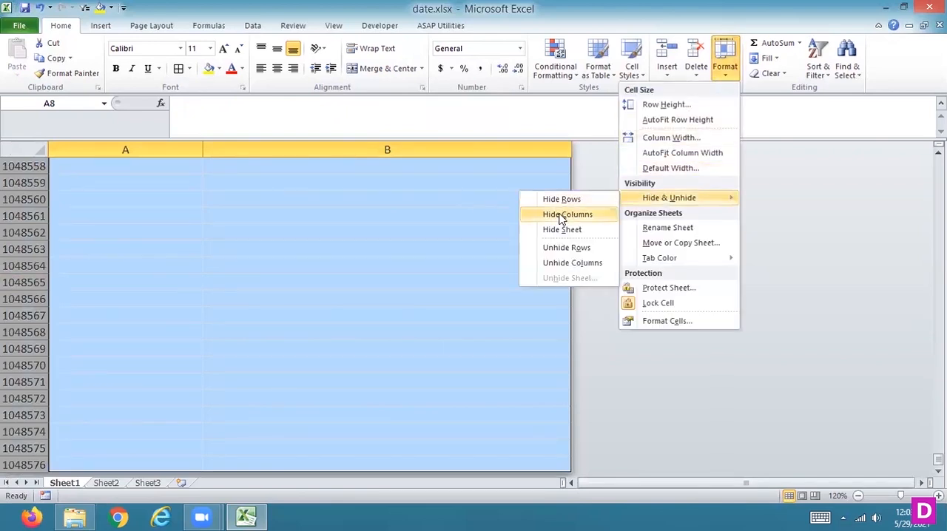
click(561, 218)
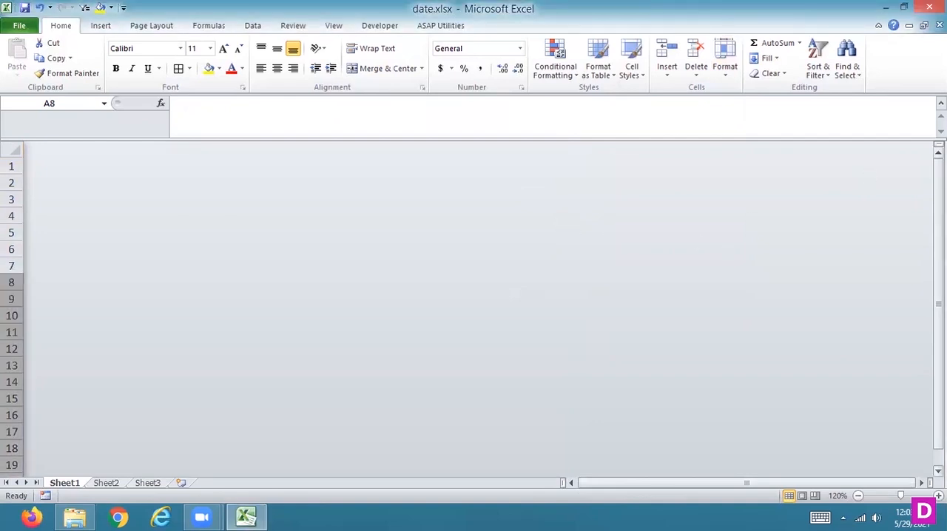
key(ctrl+z)
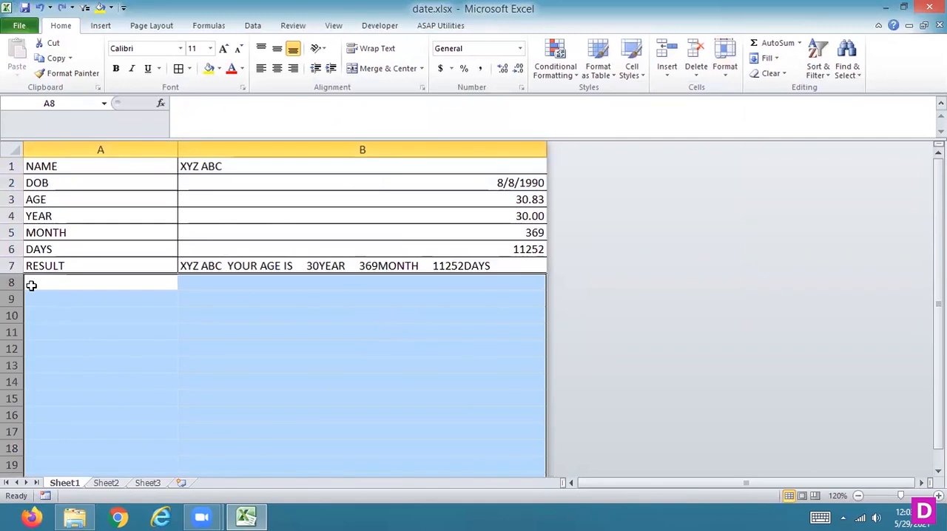
Hide all unused rows below the table, from row 8 to the end of the sheet.
click(14, 274)
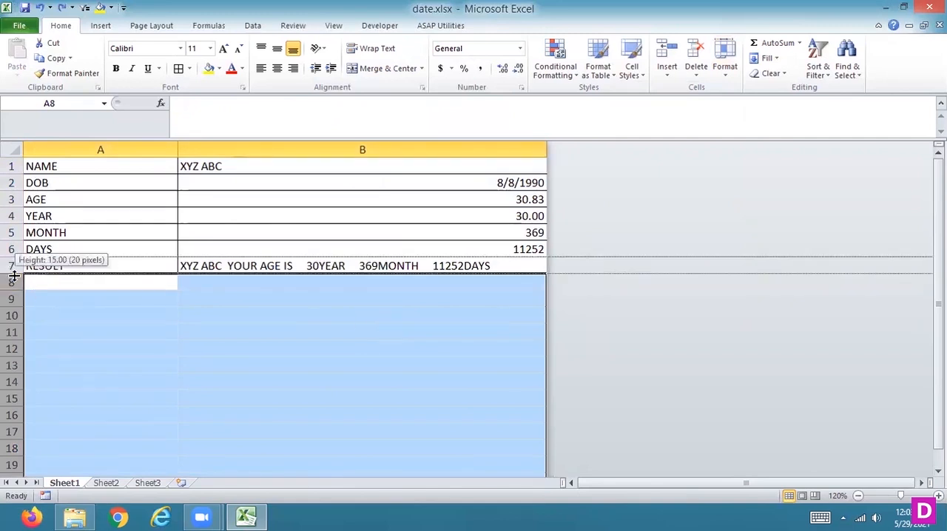
click(11, 283)
key(ctrl+shift+Down)
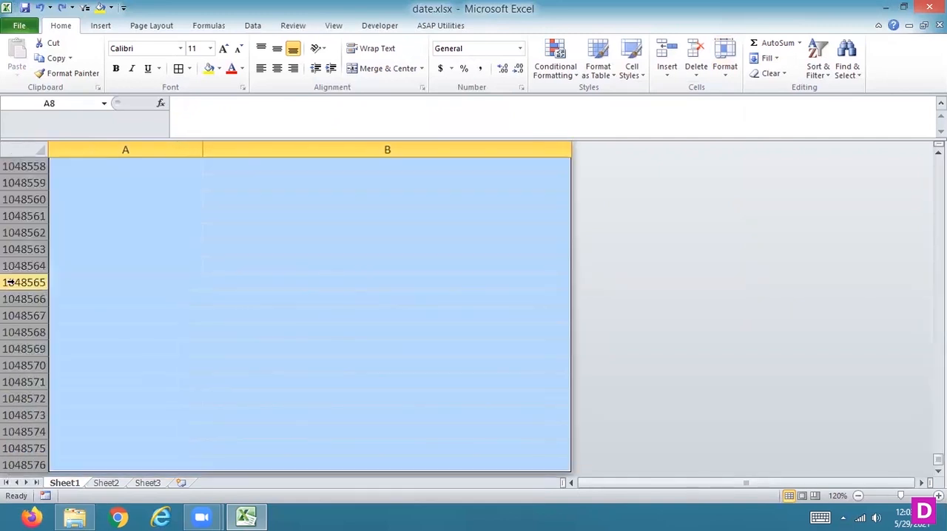
click(724, 74)
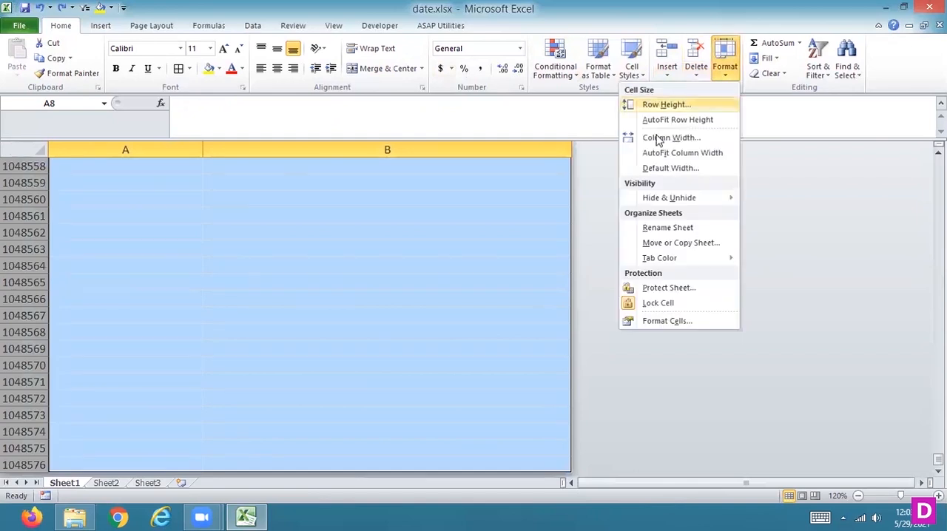
mouse_move(661, 198)
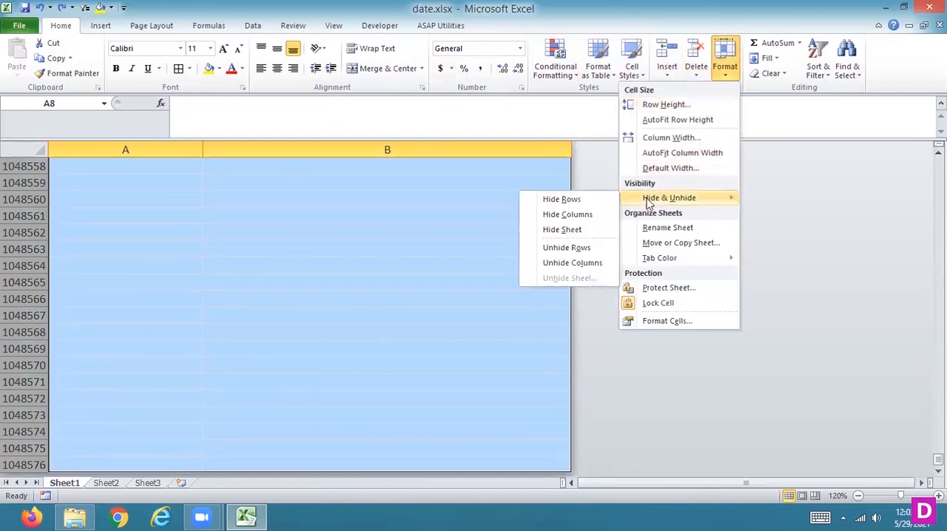
click(555, 248)
click(725, 74)
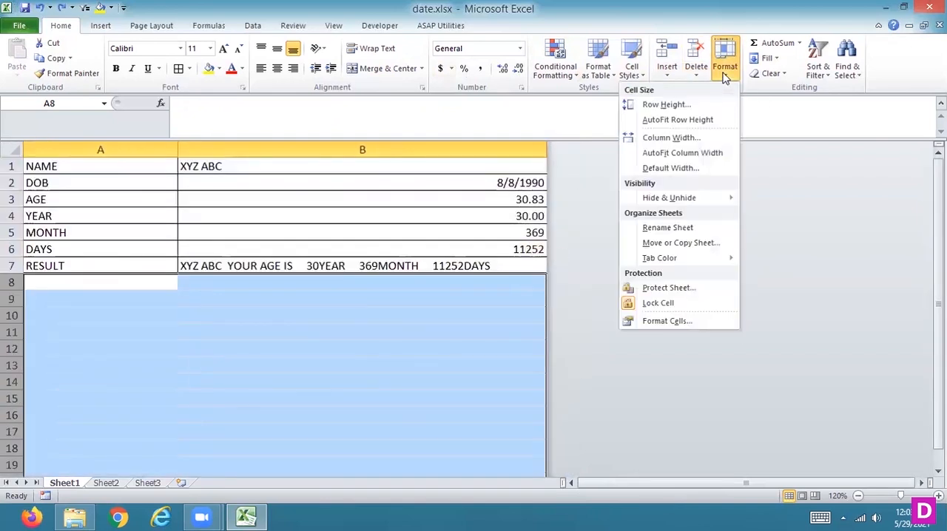
mouse_move(666, 198)
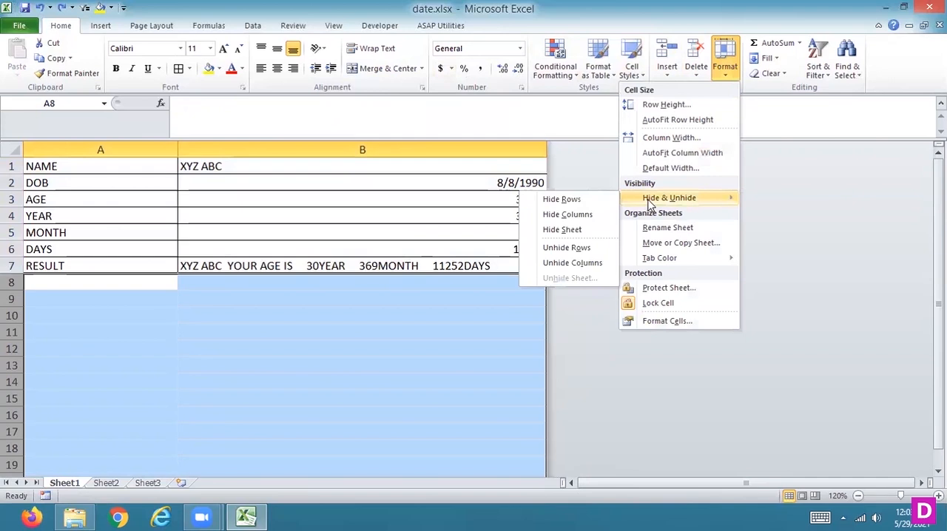
click(598, 200)
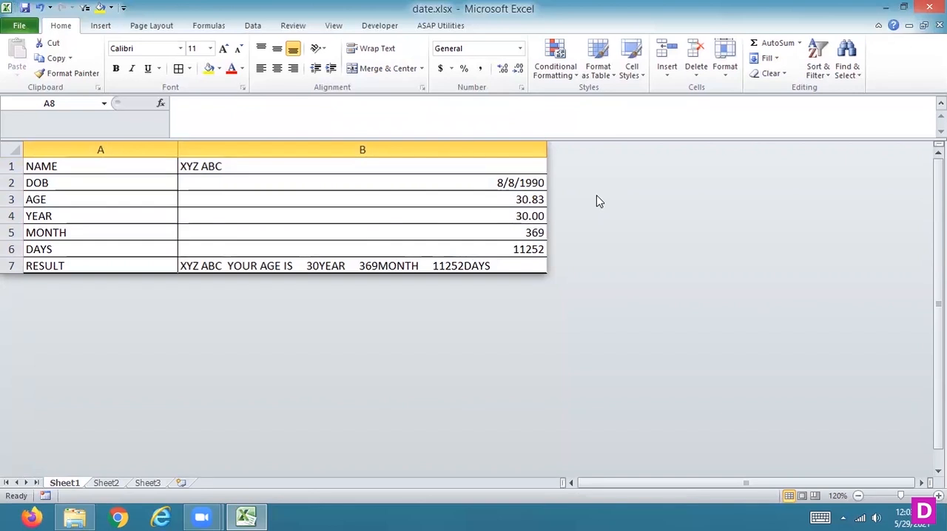
Unhide all rows and all columns across the entire sheet.
click(9, 151)
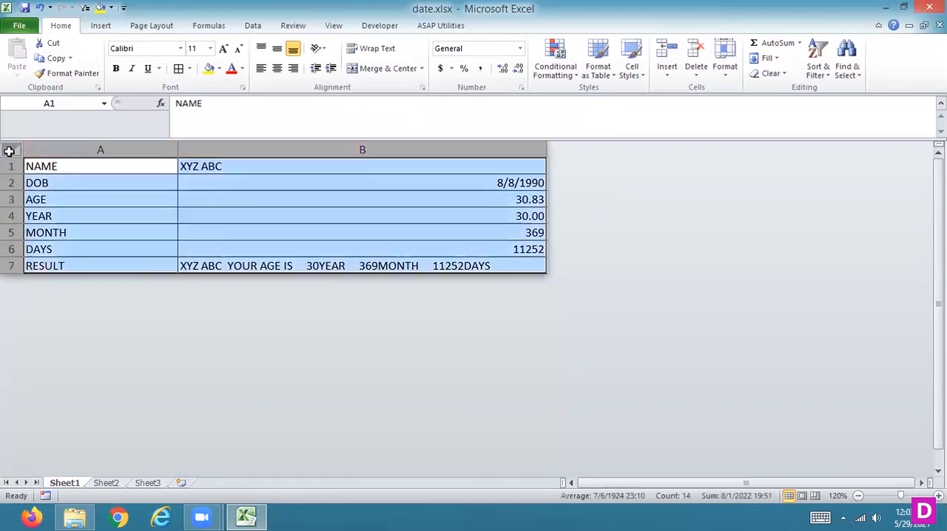
click(724, 71)
mouse_move(669, 198)
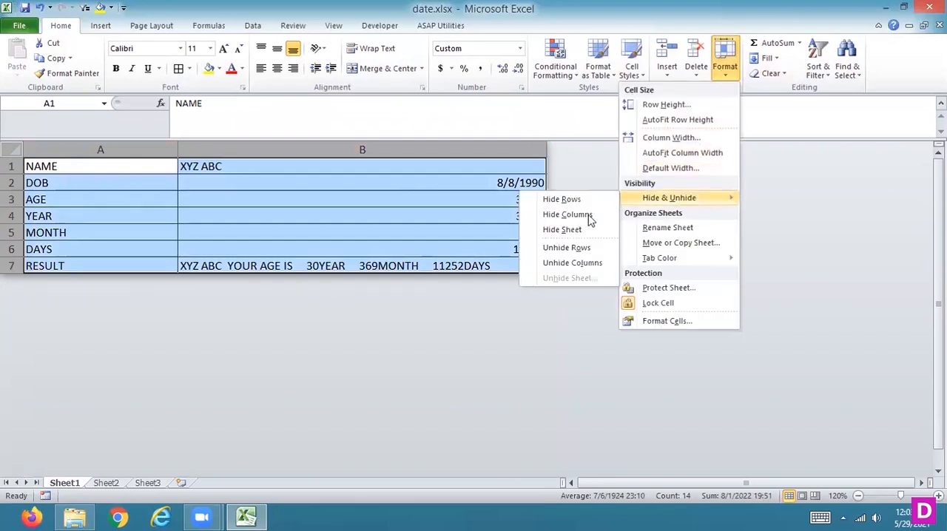
click(566, 249)
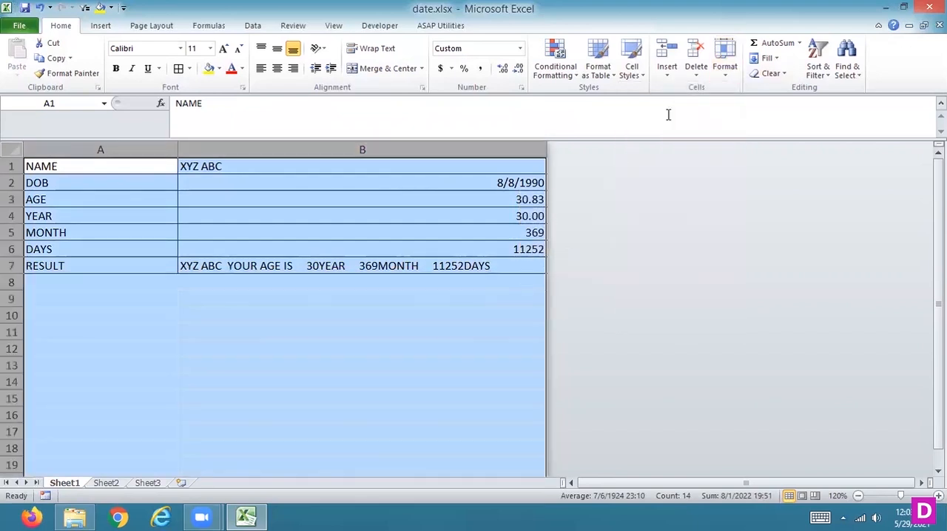
click(727, 74)
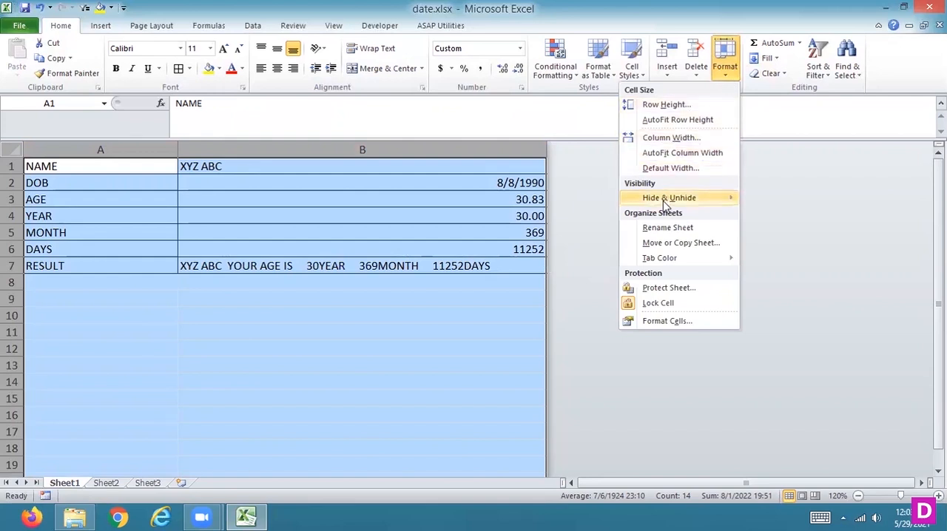
mouse_move(669, 199)
click(566, 265)
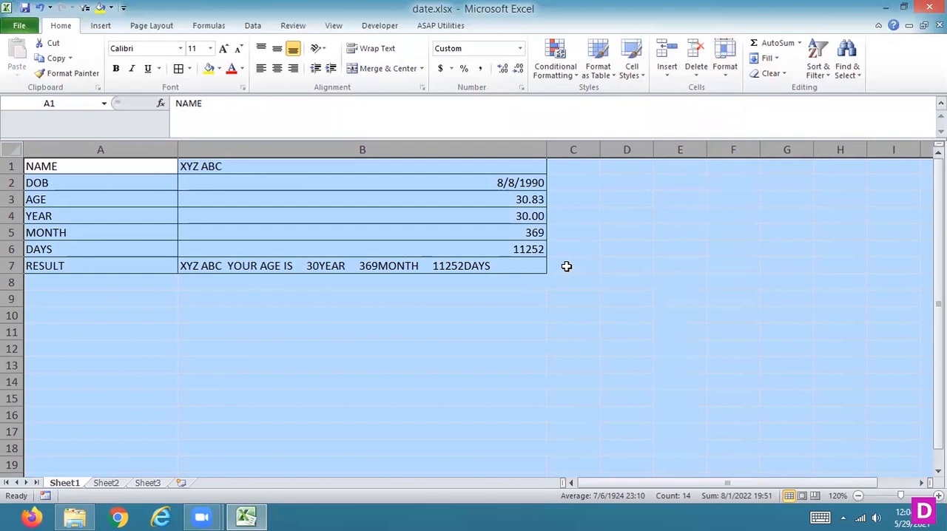
Examine the formulas and number formats of the DOB, AGE, YEAR and following cells in column B.
click(499, 183)
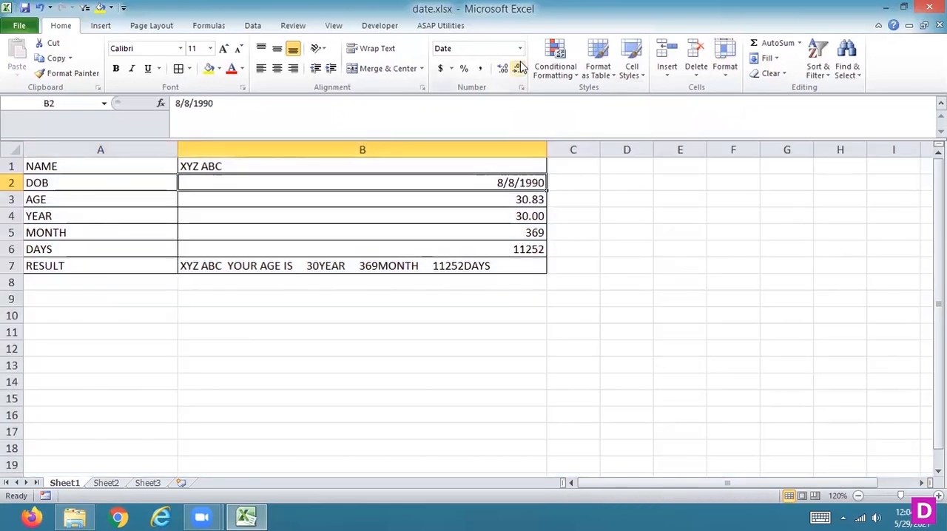
click(501, 201)
click(512, 215)
key(Down)
key(Down)
key(Down)
key(Up)
key(Up)
key(Up)
key(Up)
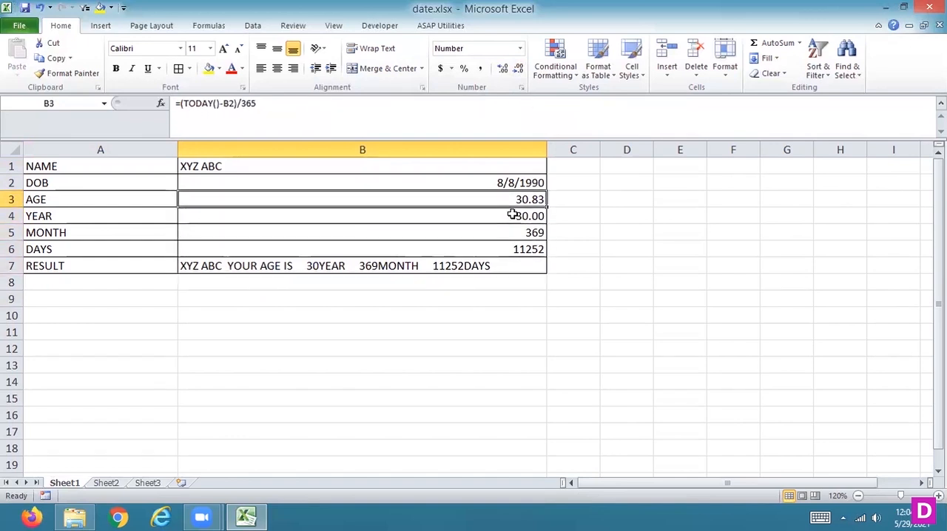
Apply the Short Date format to the AGE value in B3, and switch it back to Number.
click(520, 49)
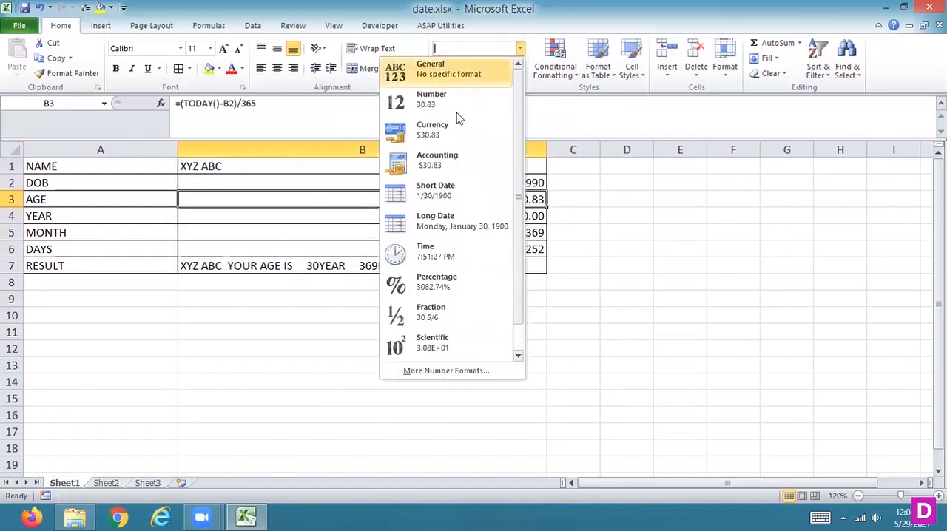
click(447, 191)
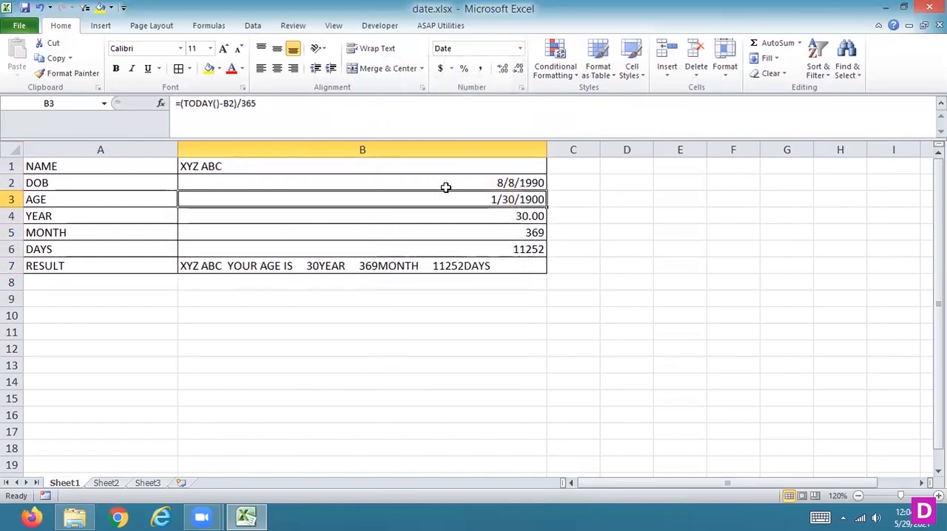
click(521, 48)
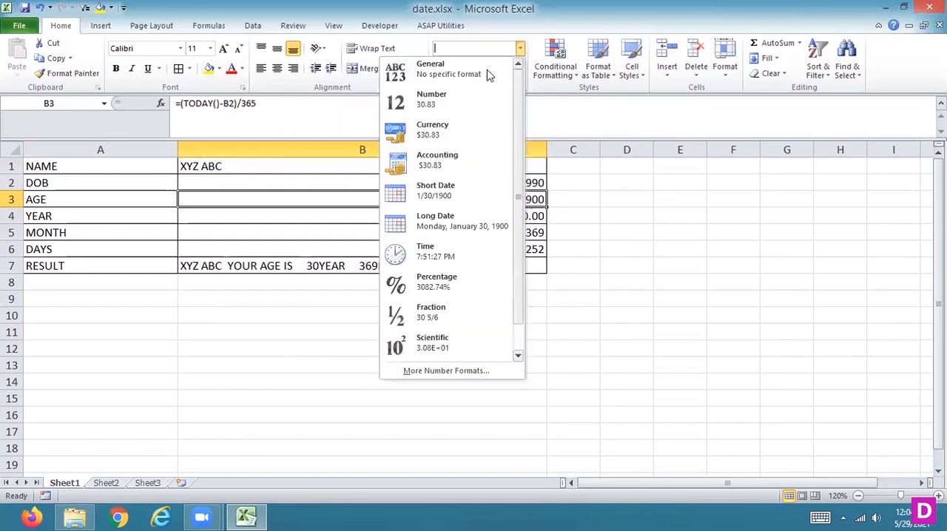
click(455, 109)
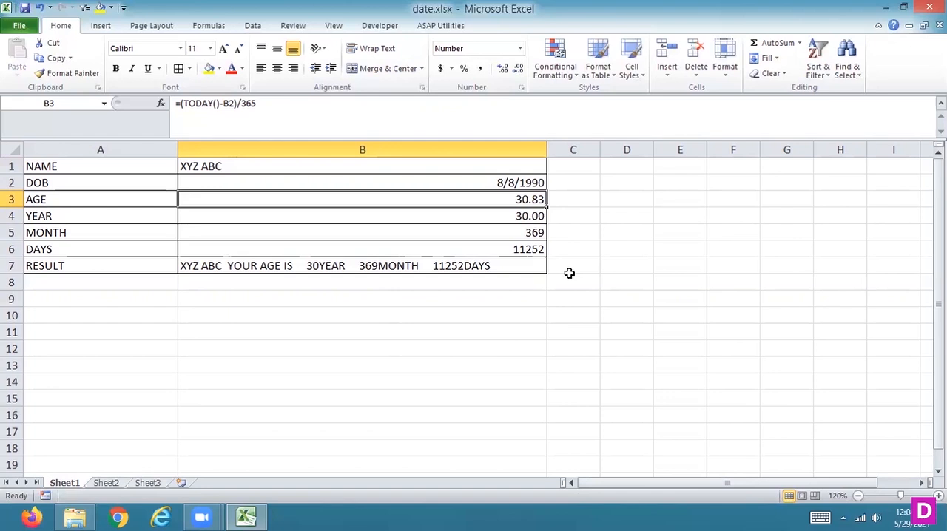
Hide all unused columns of Sheet1 from column C to the last column.
click(571, 150)
key(ctrl+shift+Right)
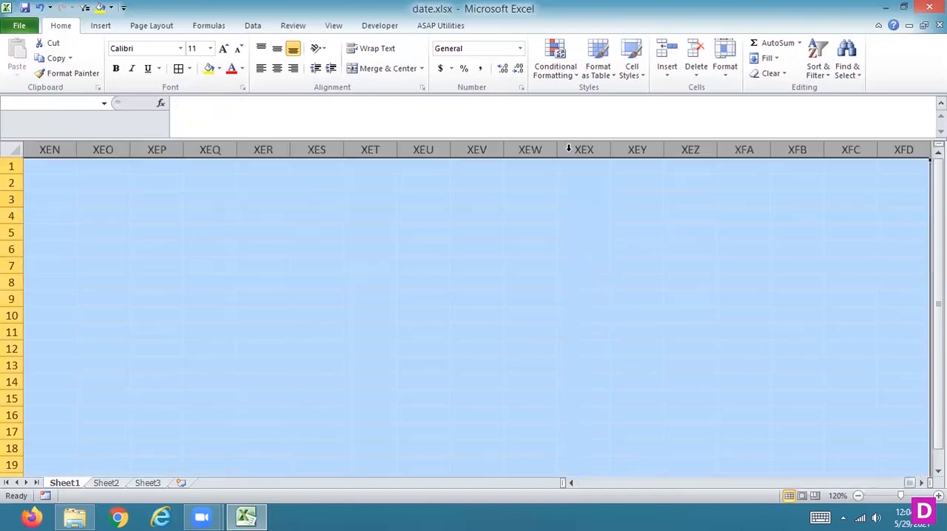
right_click(569, 150)
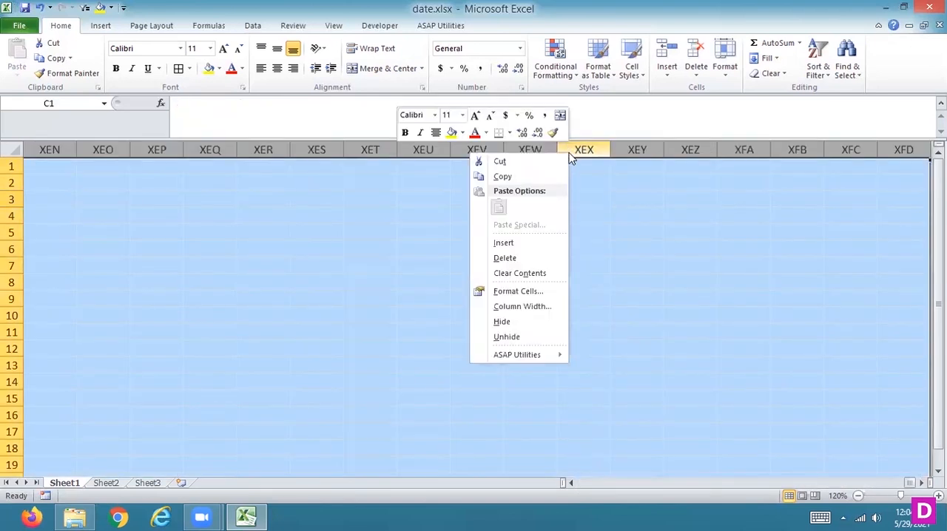
click(508, 323)
click(509, 324)
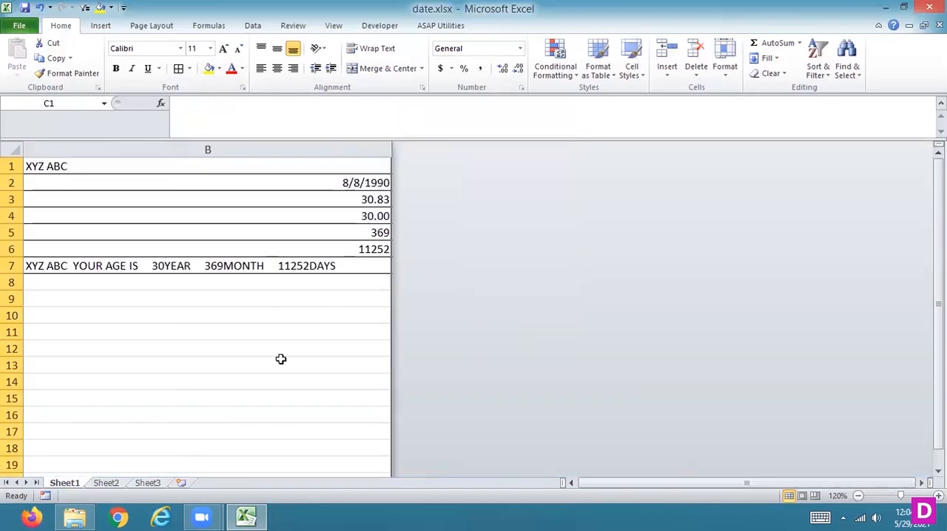
drag(605, 487, 581, 487)
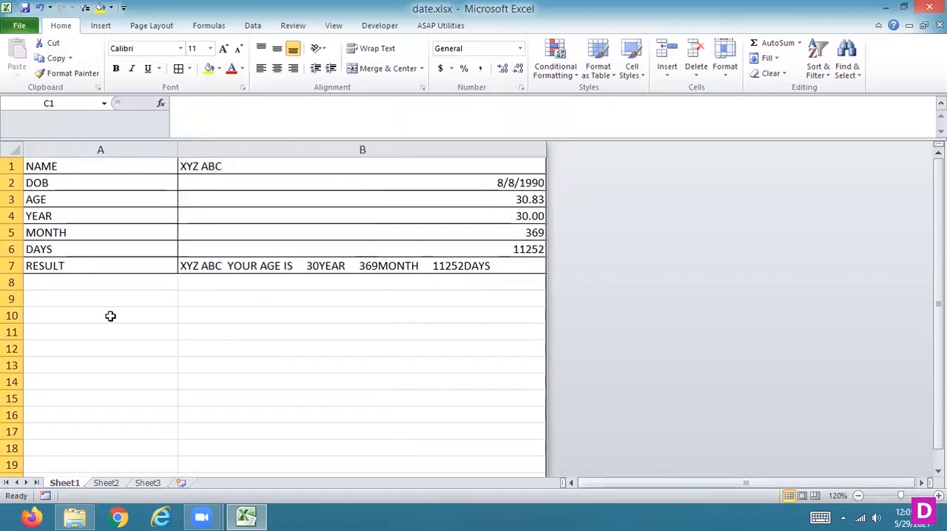
Hide all unused rows from row 8 to the end of the sheet.
click(11, 282)
key(ctrl+shift+Down)
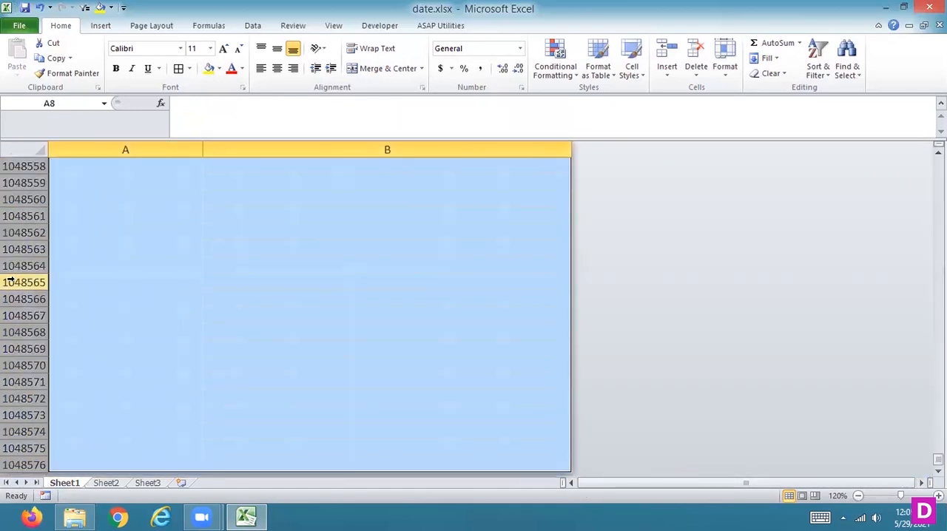
right_click(11, 279)
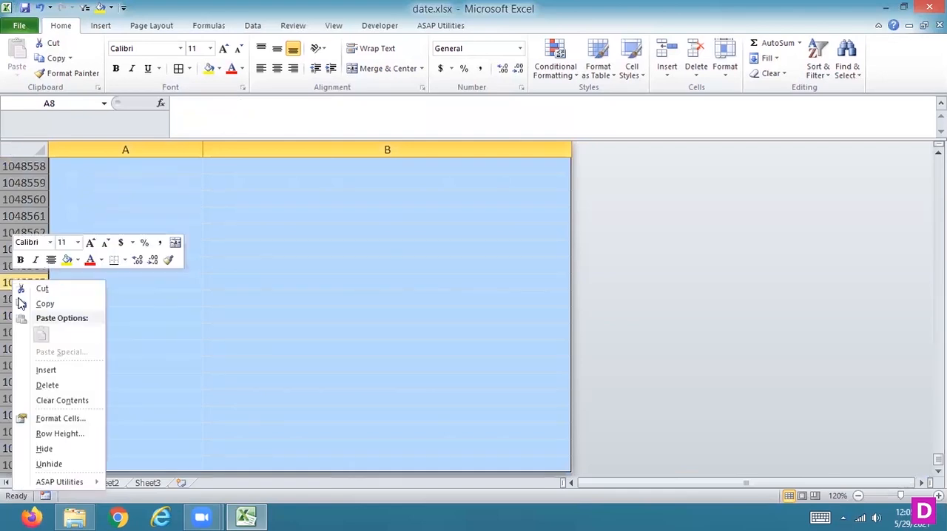
click(38, 449)
click(272, 212)
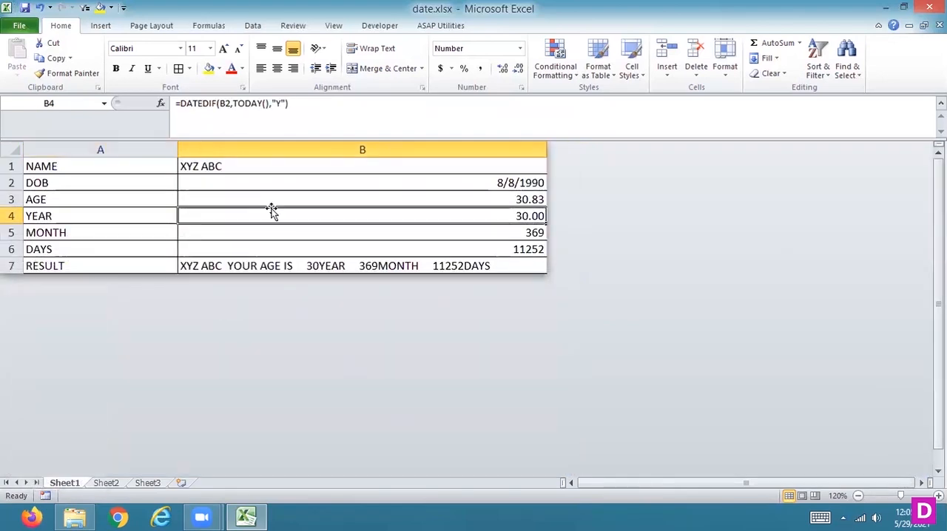
Select A3:B7 and protect Sheet1 with a confirmed password, disallowing selection of locked cells but allowing selection of unlocked cells.
drag(34, 198, 401, 269)
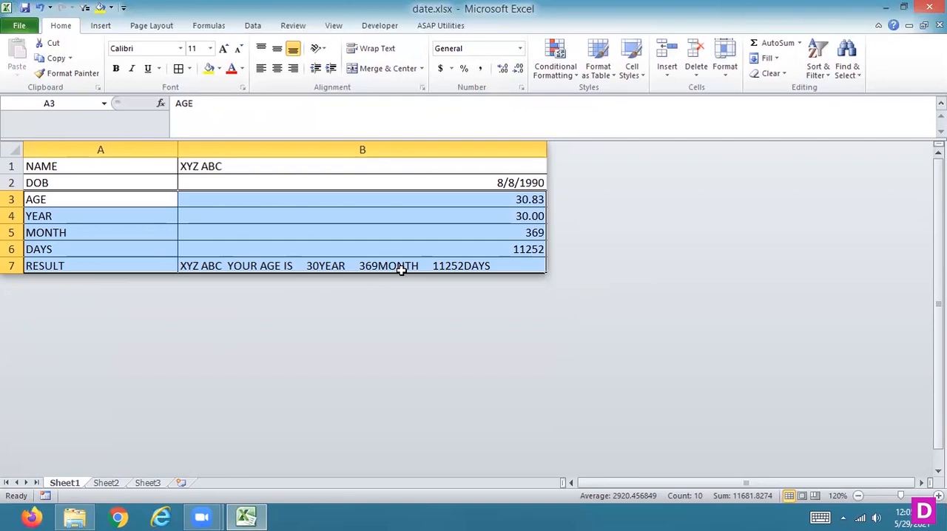
right_click(61, 482)
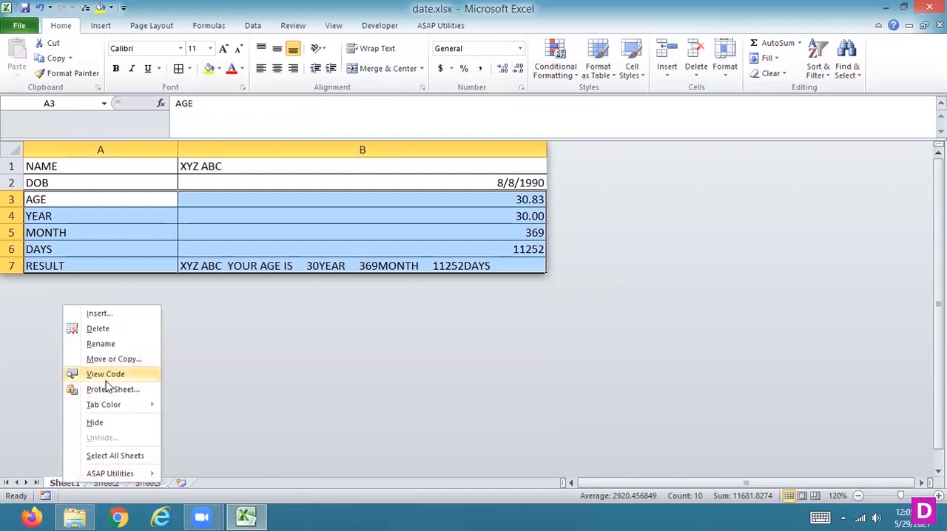
click(105, 390)
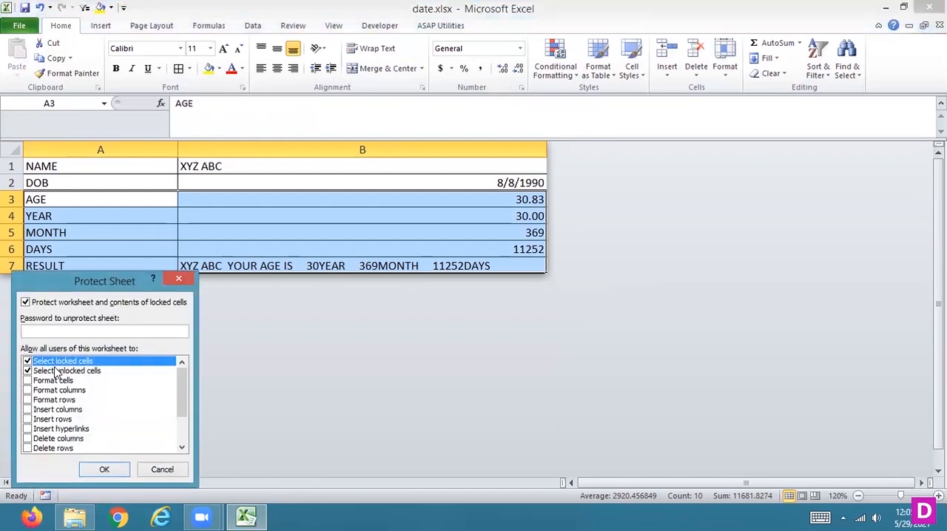
click(57, 374)
click(27, 371)
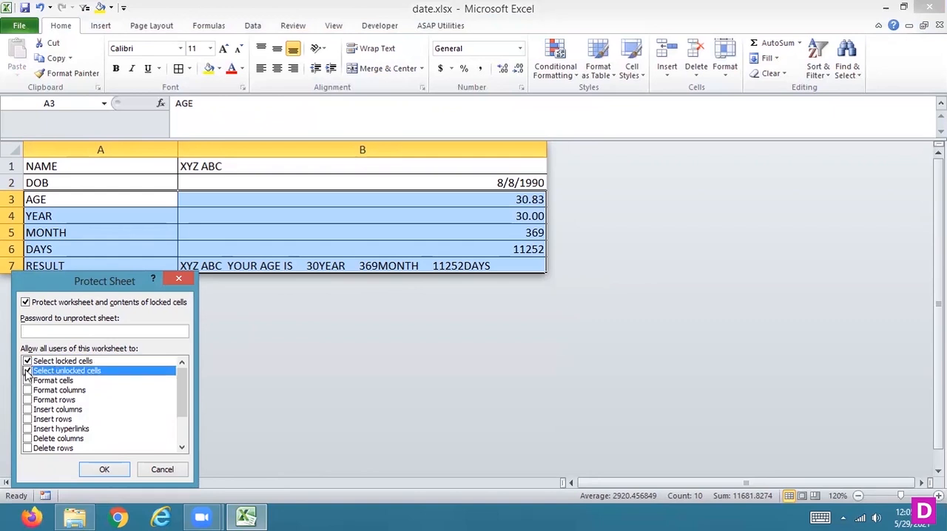
click(27, 361)
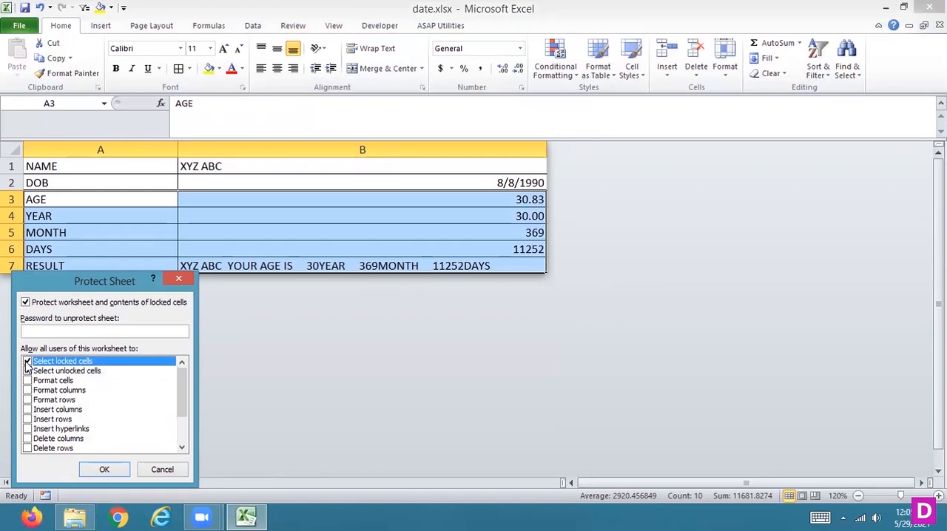
click(27, 361)
text(1234)
key(Return)
text(1234)
click(116, 426)
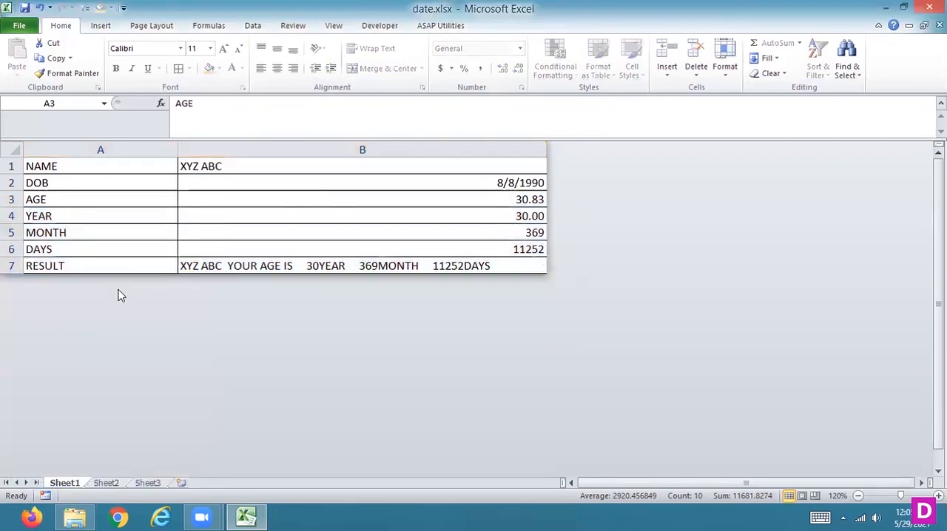
Try to edit the AGE value in B3 on the protected sheet.
double_click(336, 202)
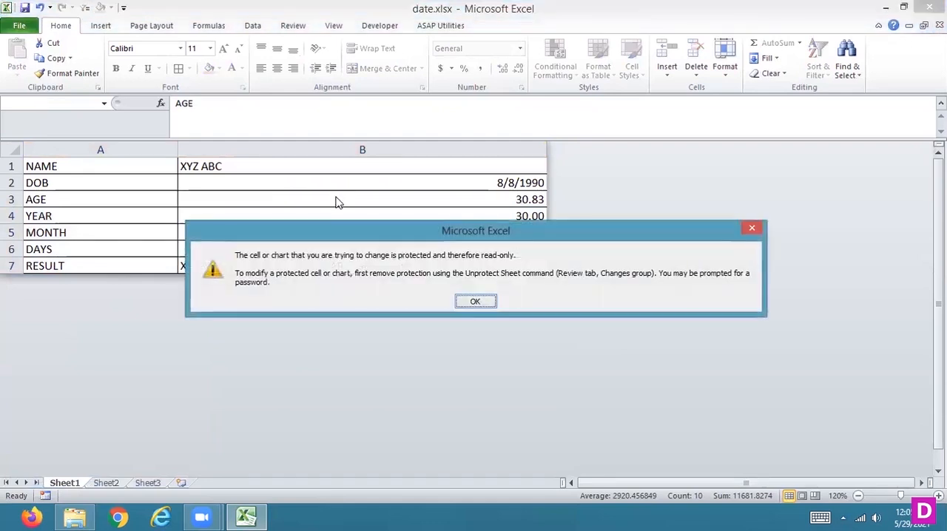
key(Return)
double_click(337, 200)
key(Return)
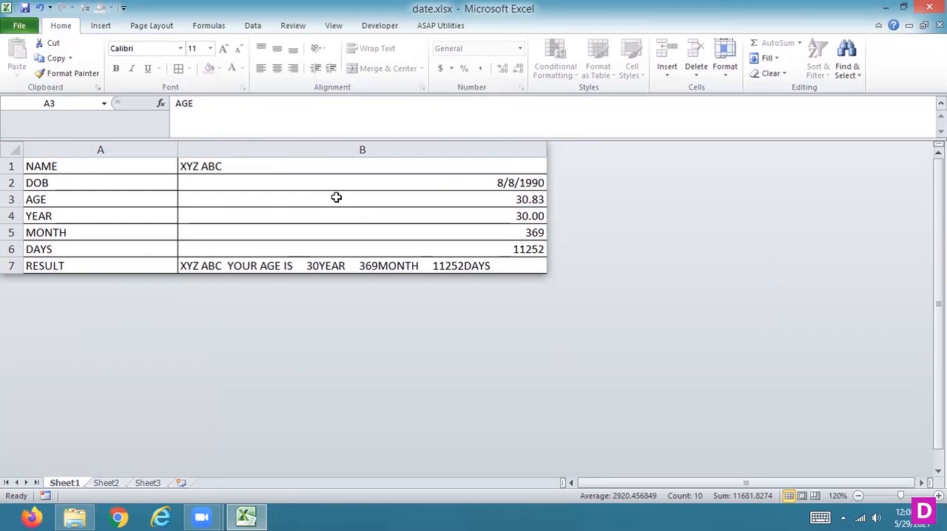
Unprotect Sheet1 by entering the sheet password, and select the AGE value in B3.
right_click(75, 486)
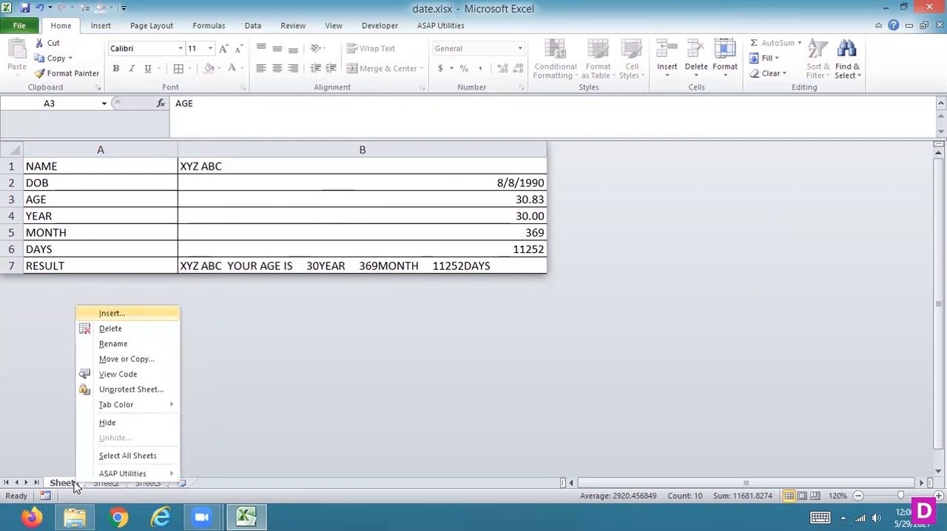
click(101, 390)
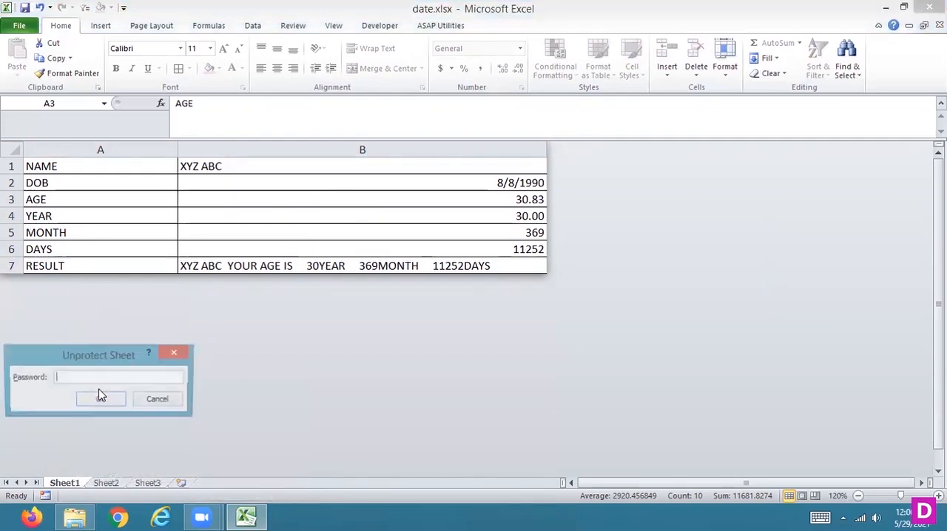
text(1234)
key(Return)
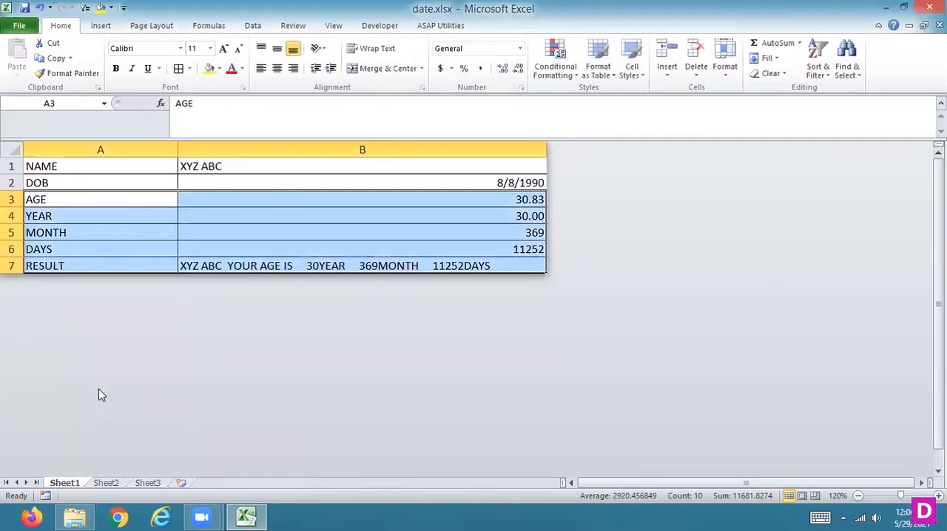
click(387, 202)
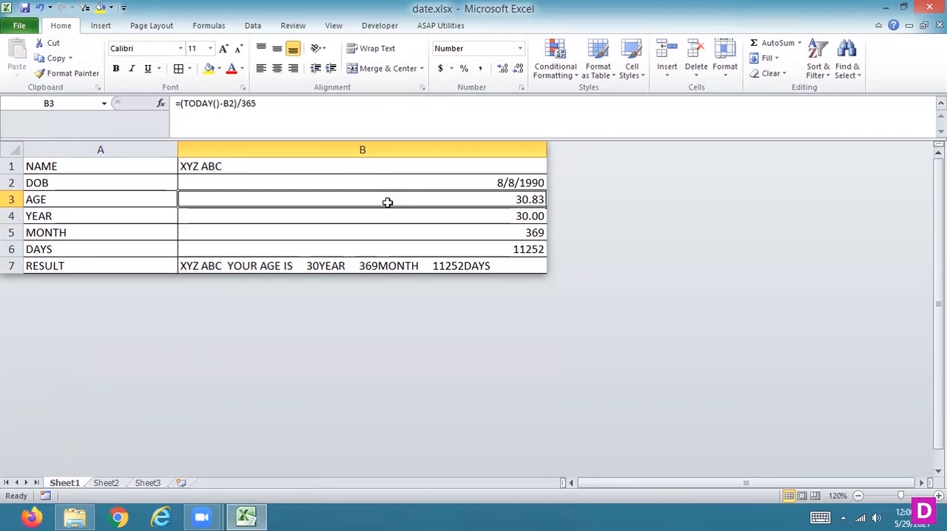
Protect Sheet1 again by entering and confirming the sheet password, keeping only the selection of unlocked cells allowed.
right_click(63, 483)
click(111, 387)
text(1)
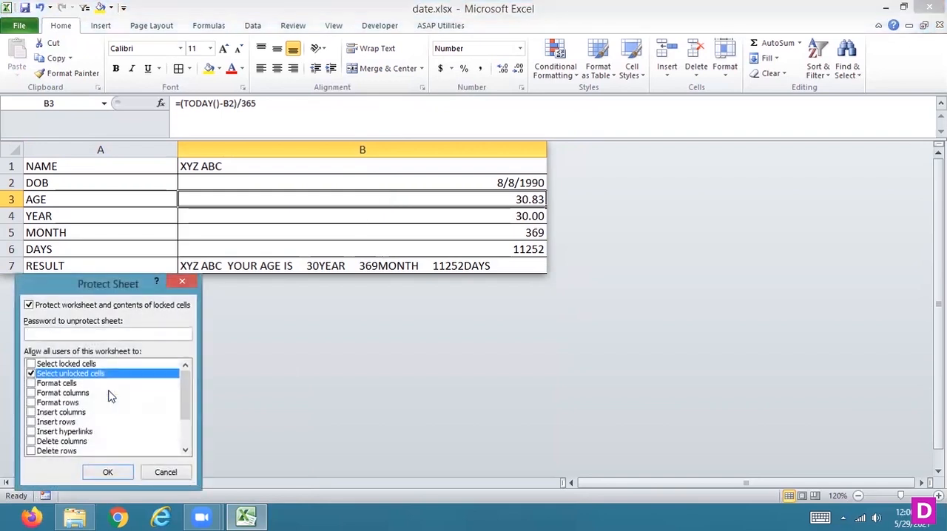
text(234)
key(Return)
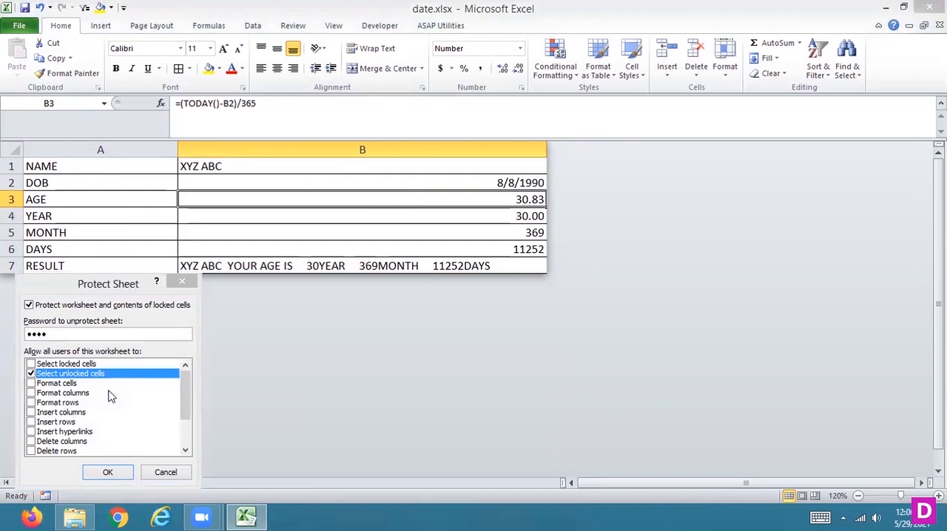
text(1234)
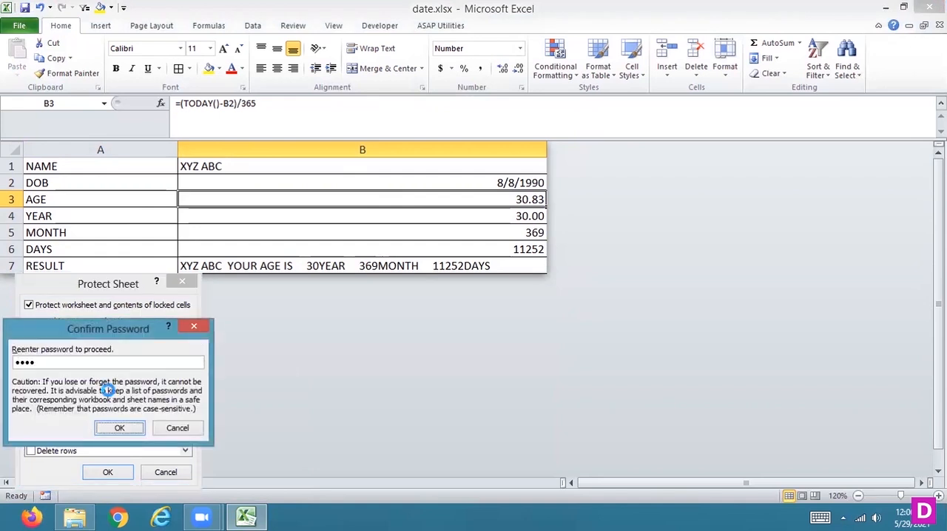
key(Return)
Examine which cell, page layout, formula, data and review commands remain available on the protected Sheet1.
right_click(256, 179)
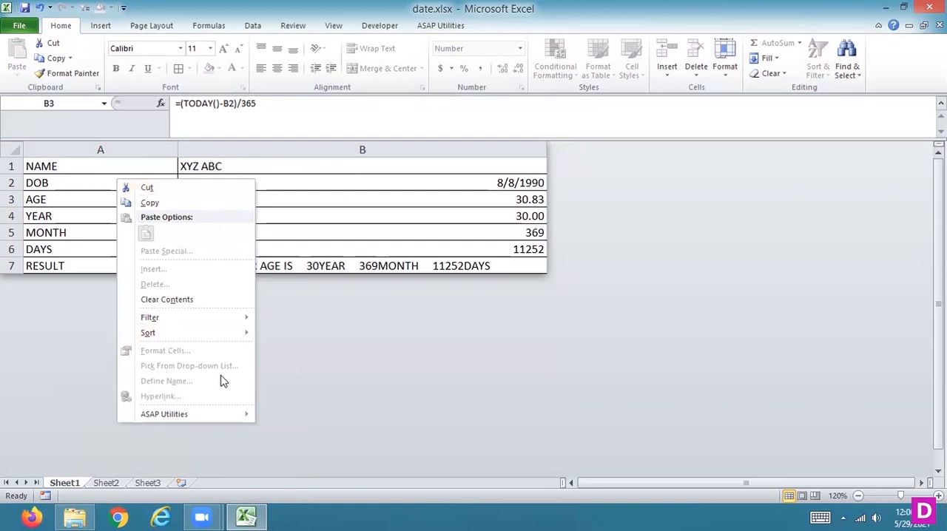
click(14, 150)
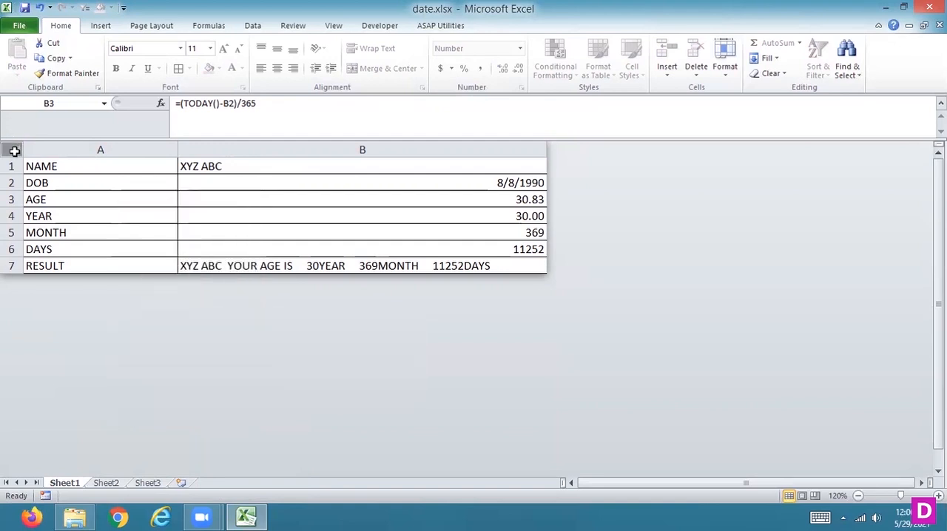
click(465, 147)
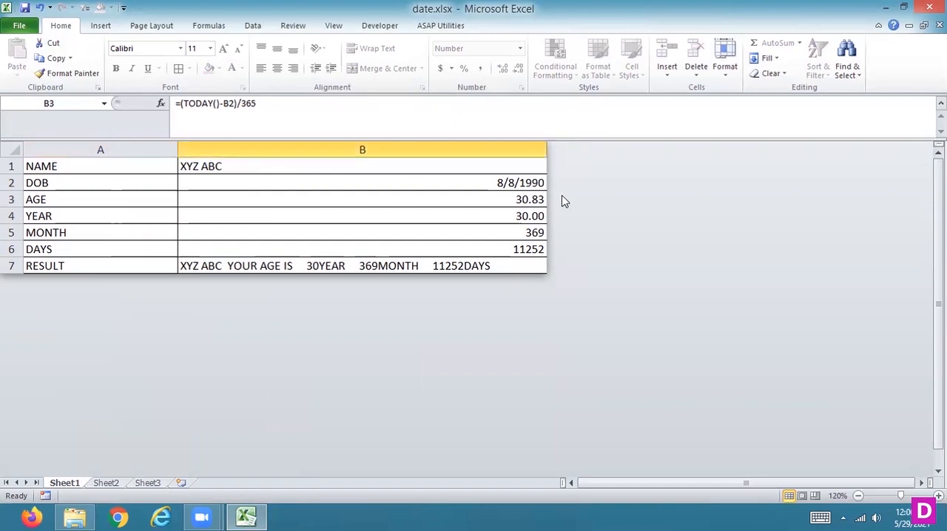
click(104, 27)
click(138, 30)
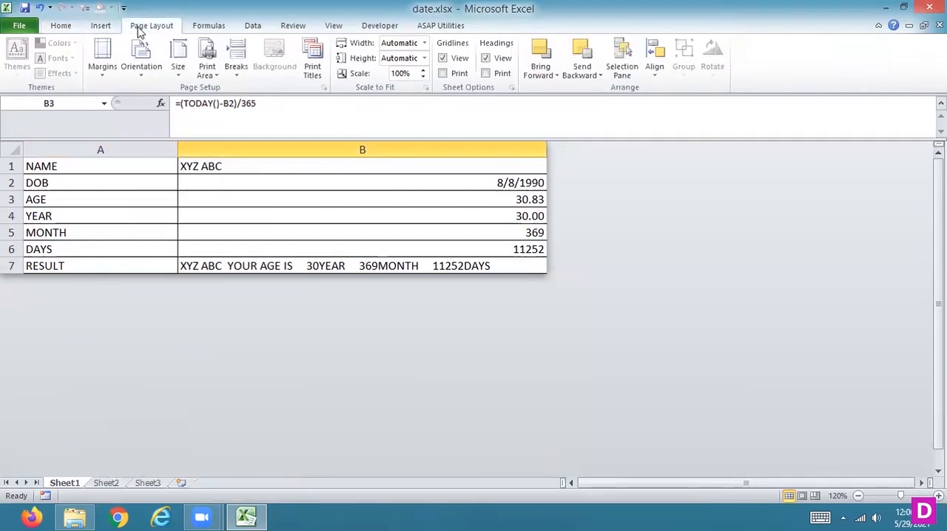
click(208, 27)
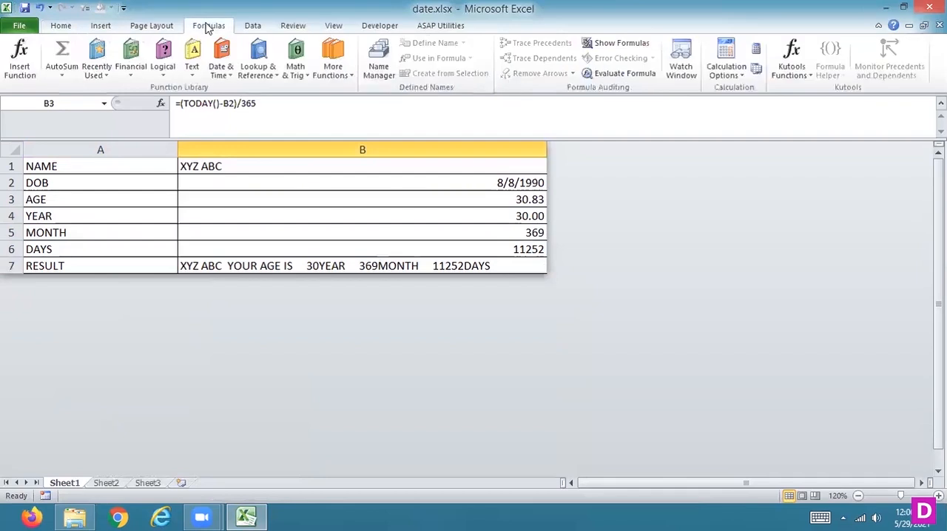
click(255, 27)
click(292, 26)
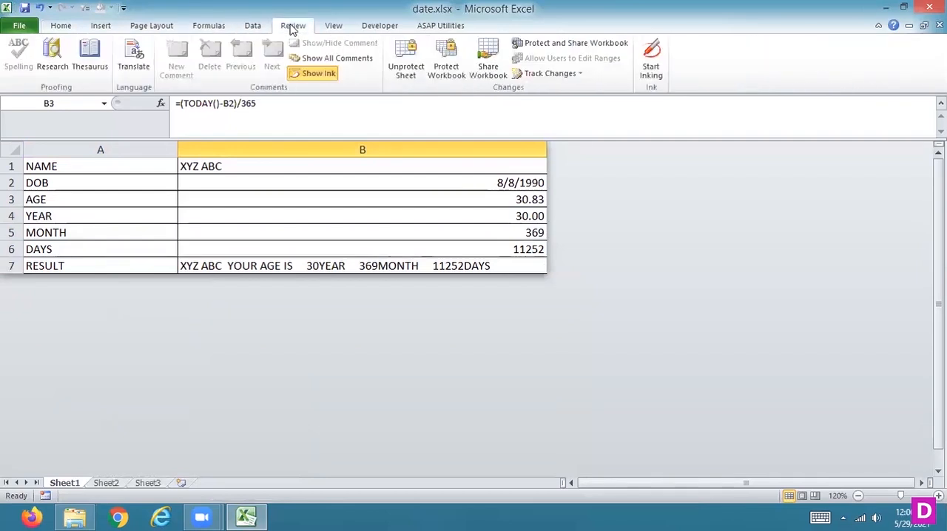
click(63, 28)
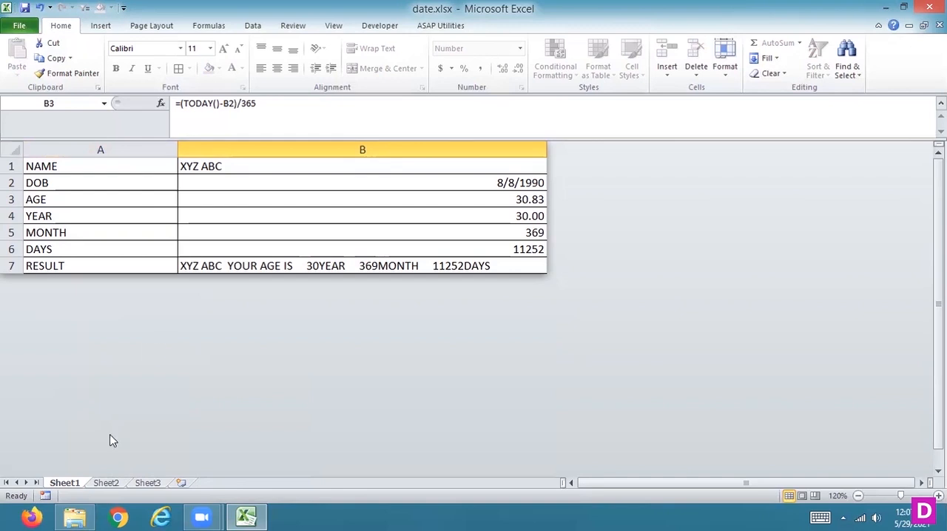
View the contents of Sheet2 and Sheet3, and return to Sheet1.
click(108, 483)
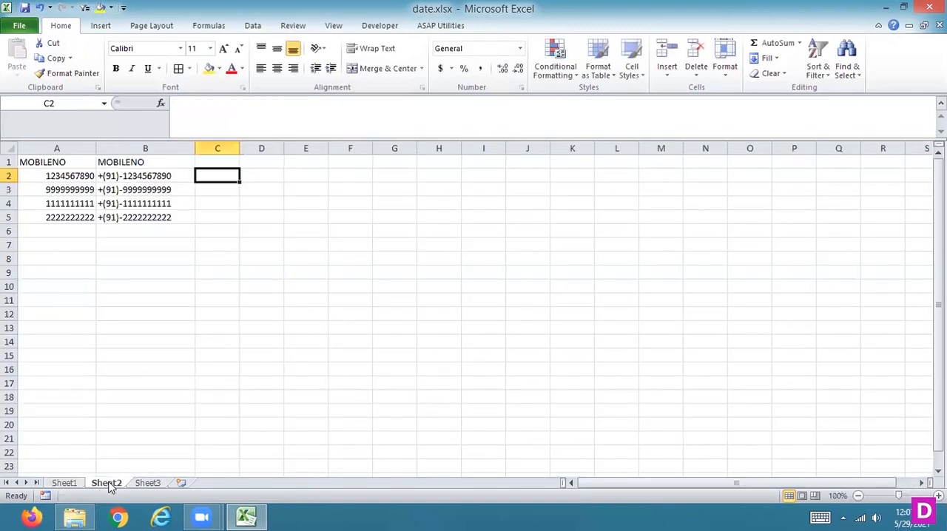
click(148, 483)
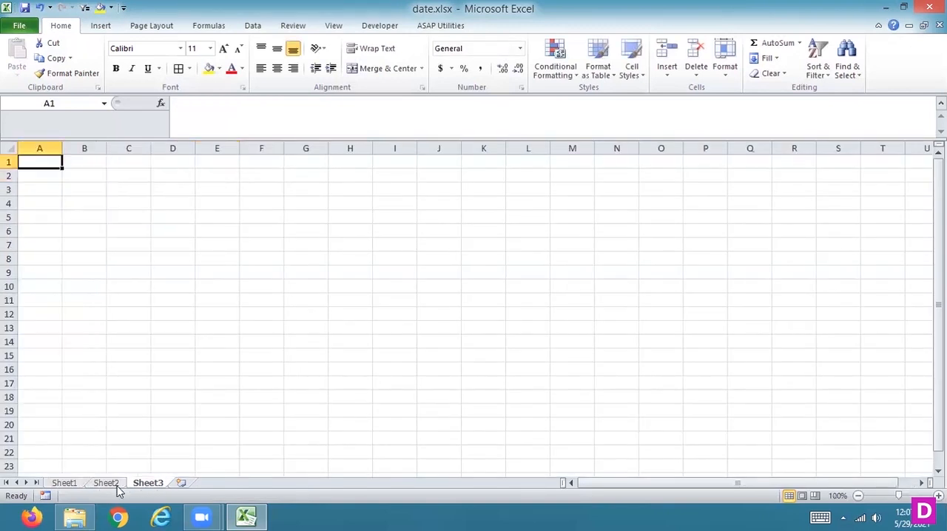
click(65, 485)
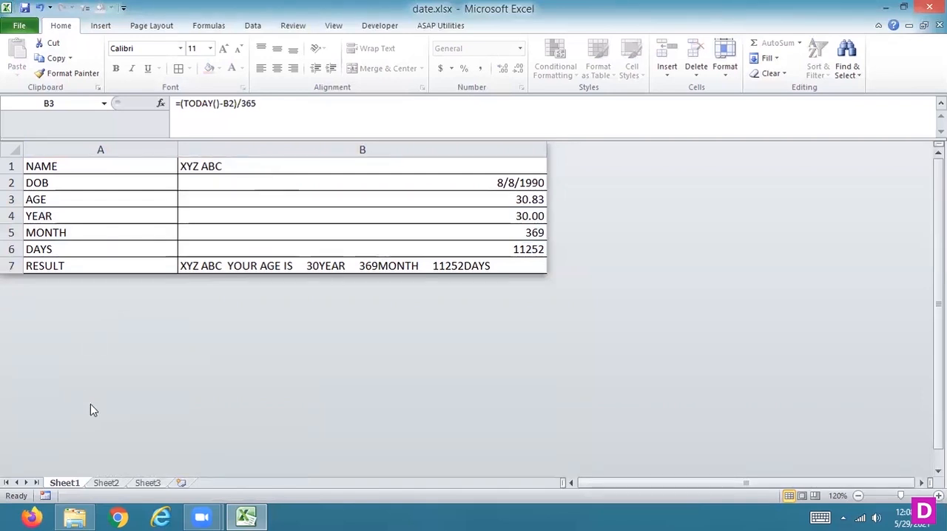
Remove the protection from Sheet1 by entering the sheet password.
right_click(64, 482)
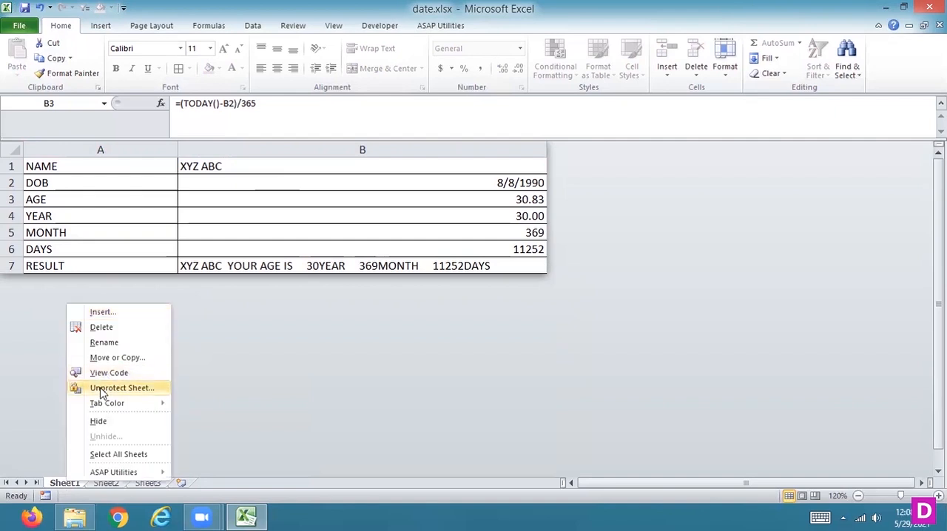
click(101, 389)
text(1234)
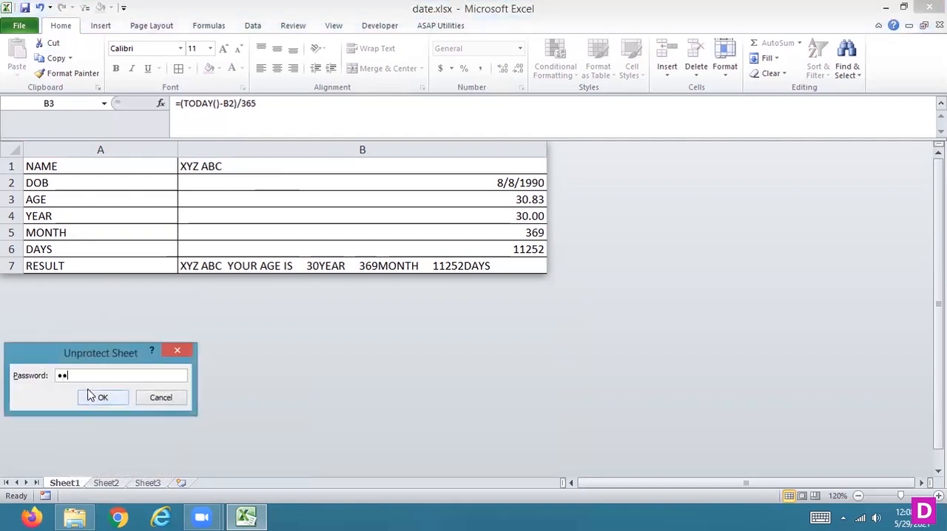
click(89, 396)
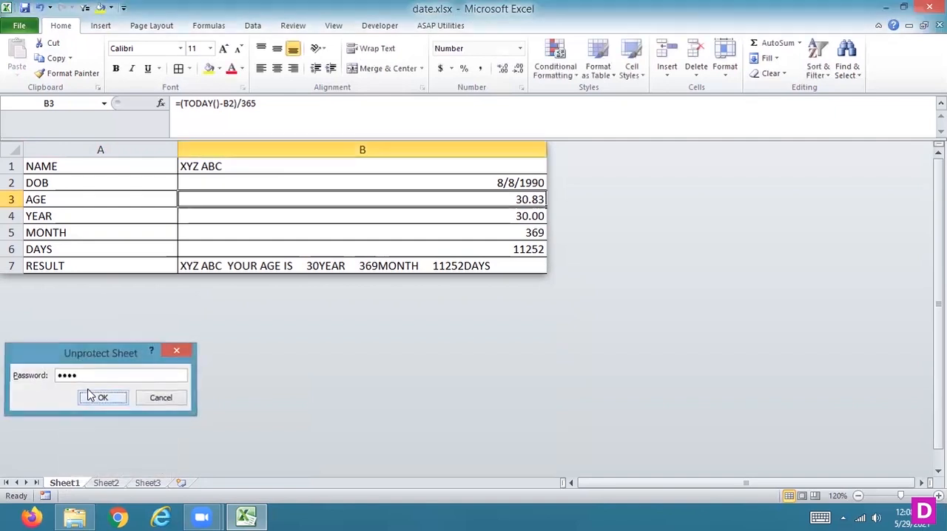
Examine the Protect Sheet options of Sheet1 and close the dialog.
right_click(62, 483)
click(110, 390)
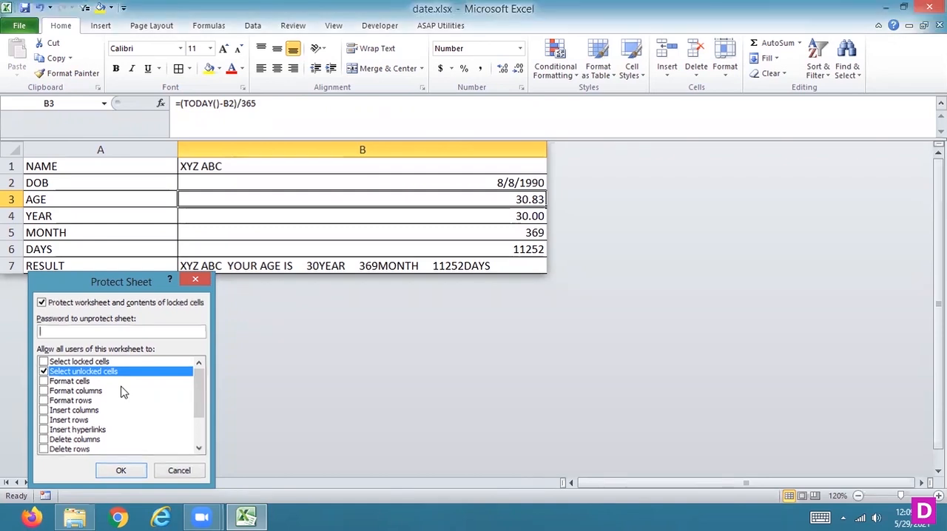
key(Return)
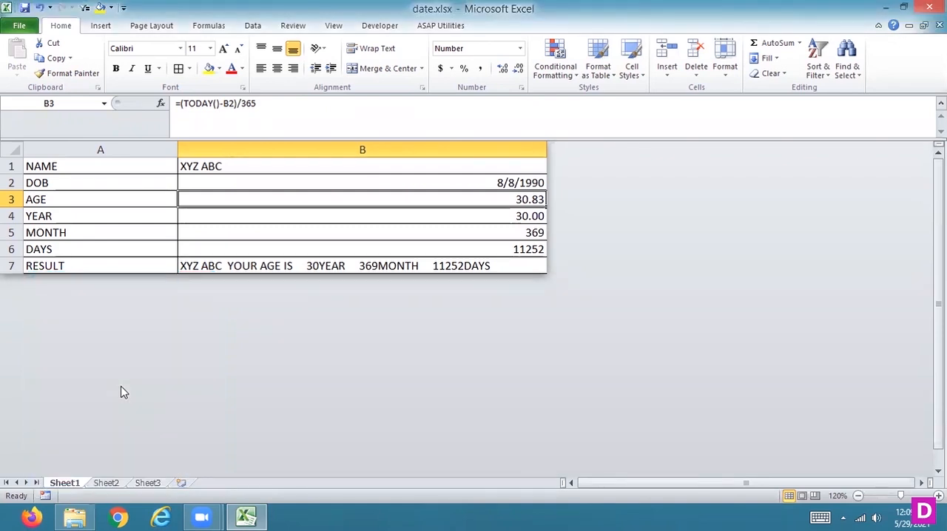